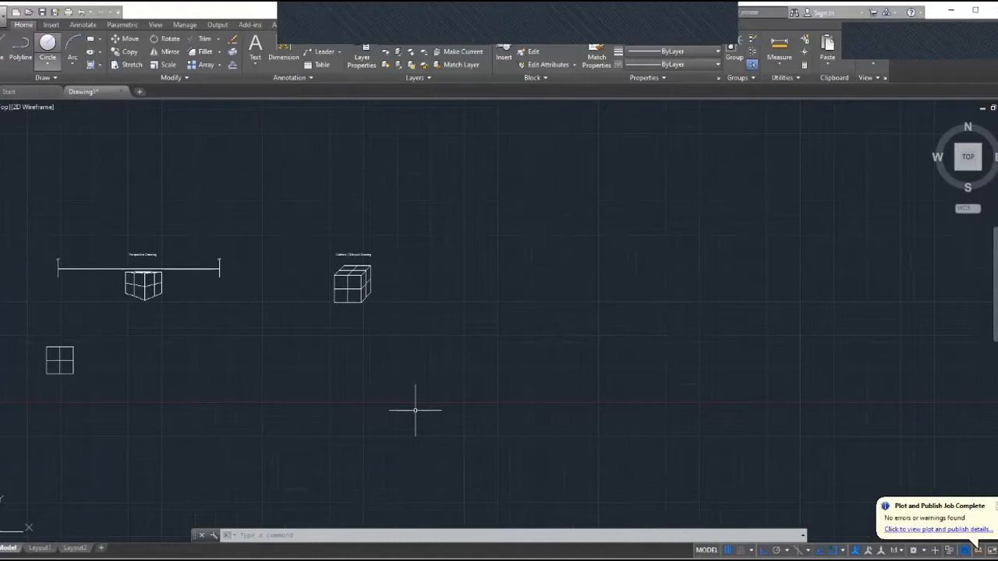
mouse_move(645, 147)
mouse_down()
mouse_move(564, 229)
mouse_move(642, 274)
mouse_up()
click(641, 274)
click(227, 149)
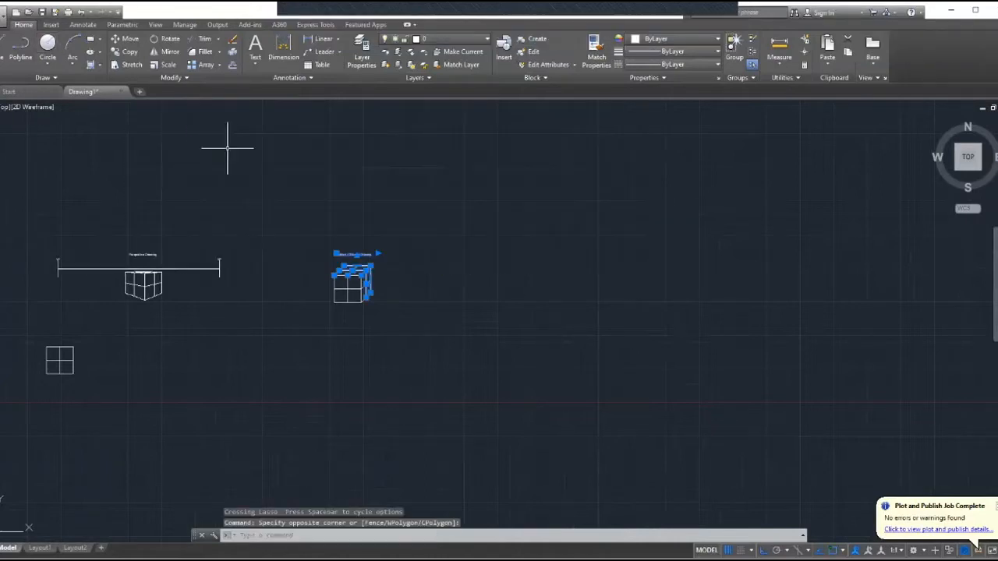
Draw a circle with a diameter of 20 in the empty area beyond the cabinet drawing, using the Center, Diameter method
click(47, 47)
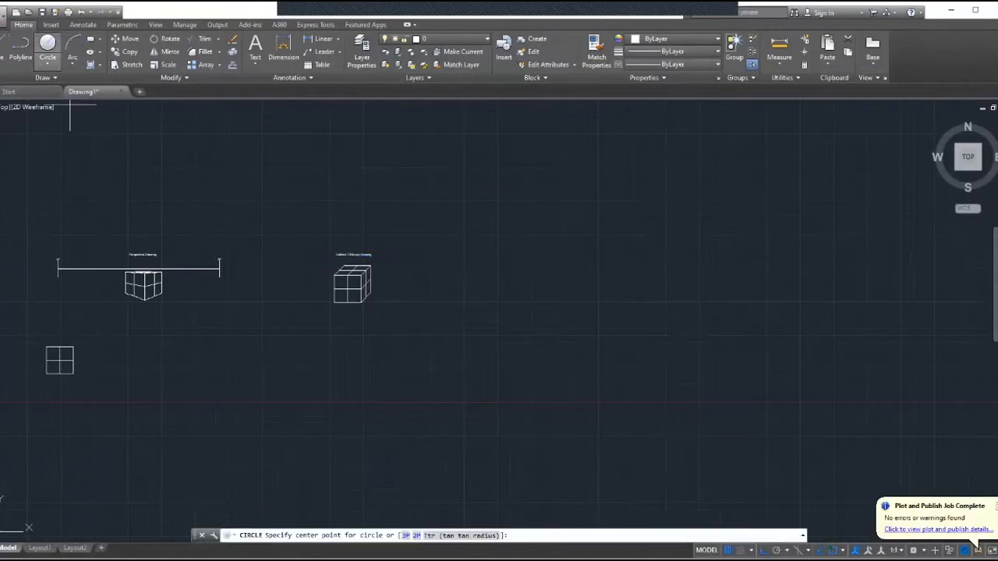
click(48, 67)
click(71, 102)
click(523, 195)
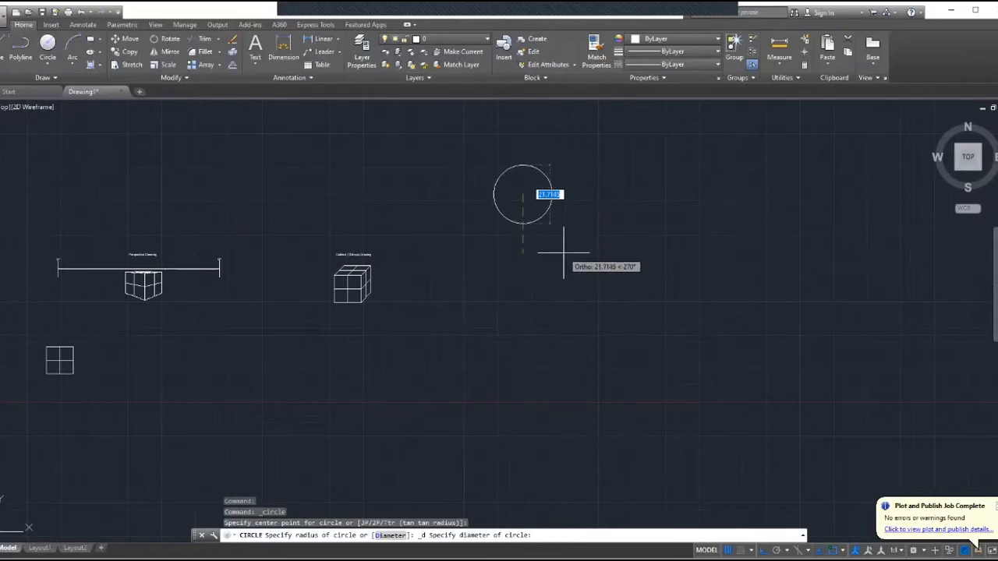
text(20)
key(Return)
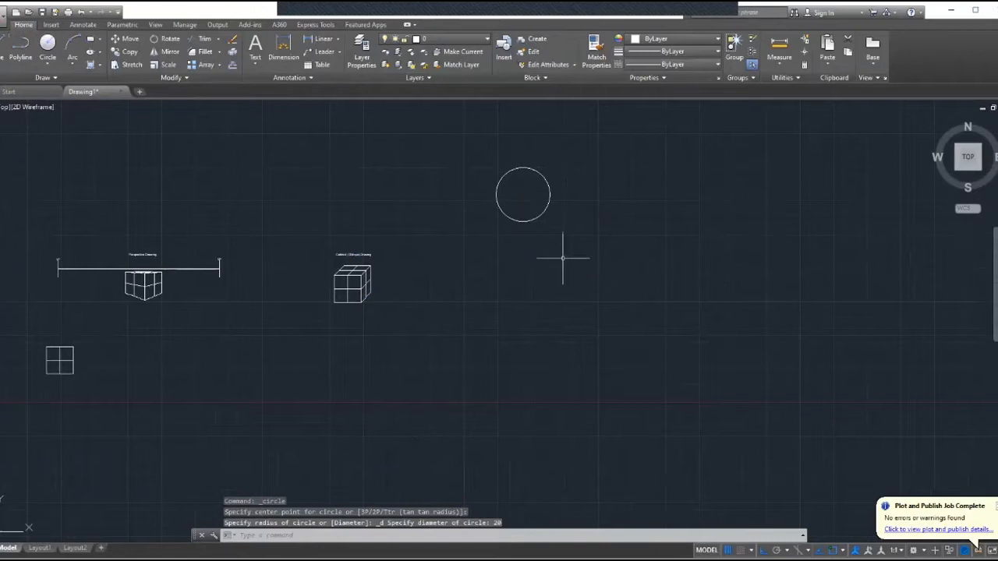
Draw a vertical line from the circle's centre straight down to a point slightly outside the circle
scroll(537, 191, up, 4)
middle_drag(537, 192, 566, 259)
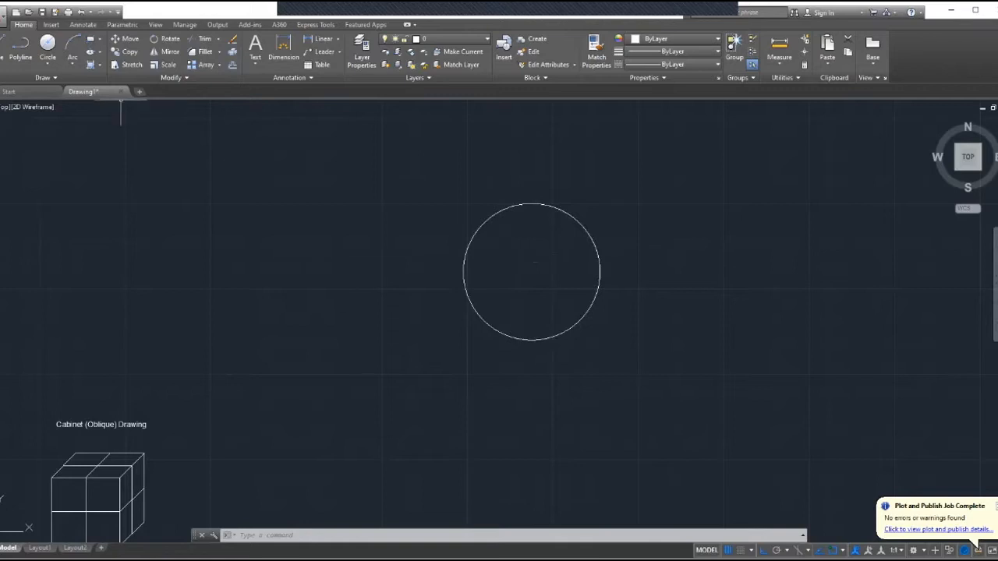
click(18, 50)
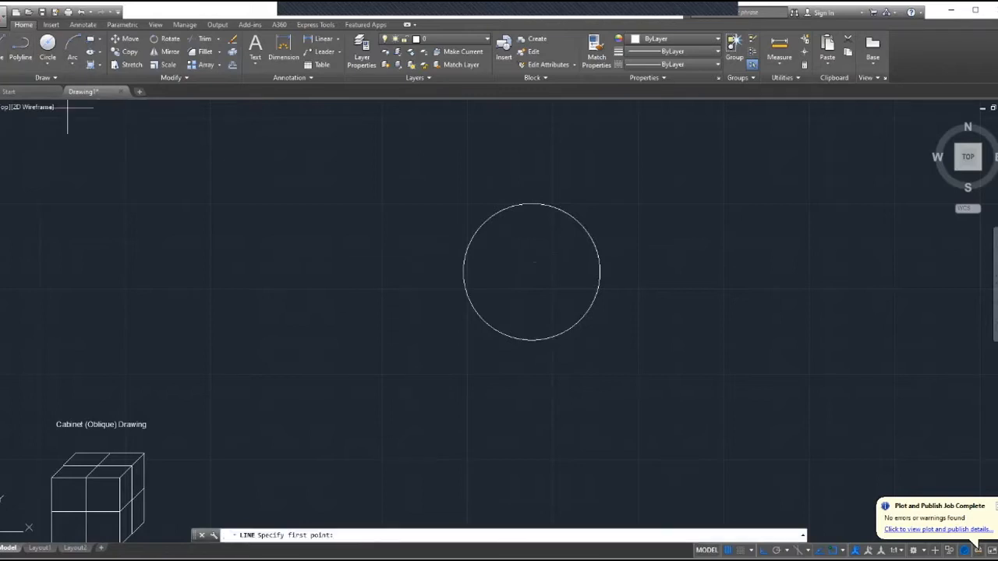
click(532, 271)
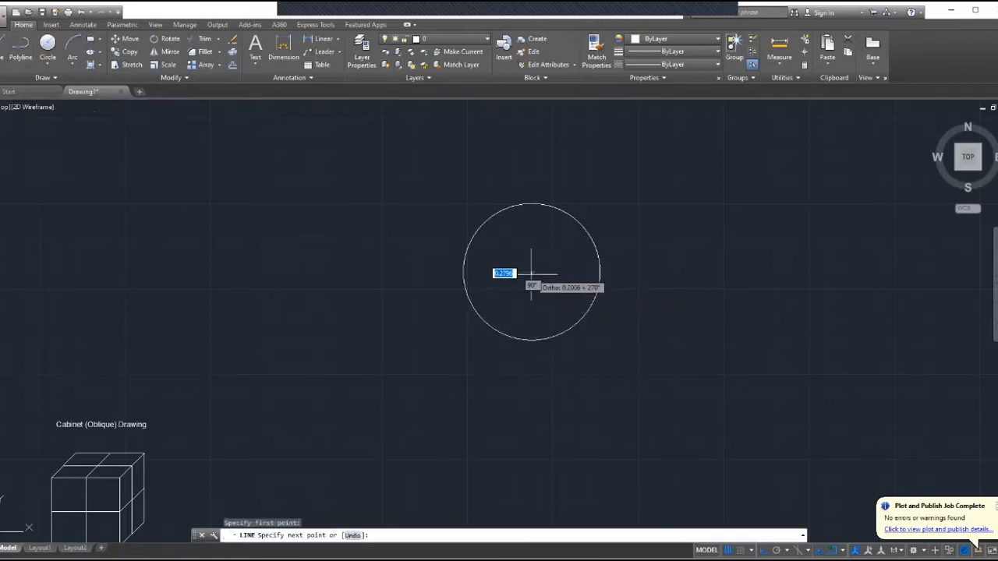
click(530, 339)
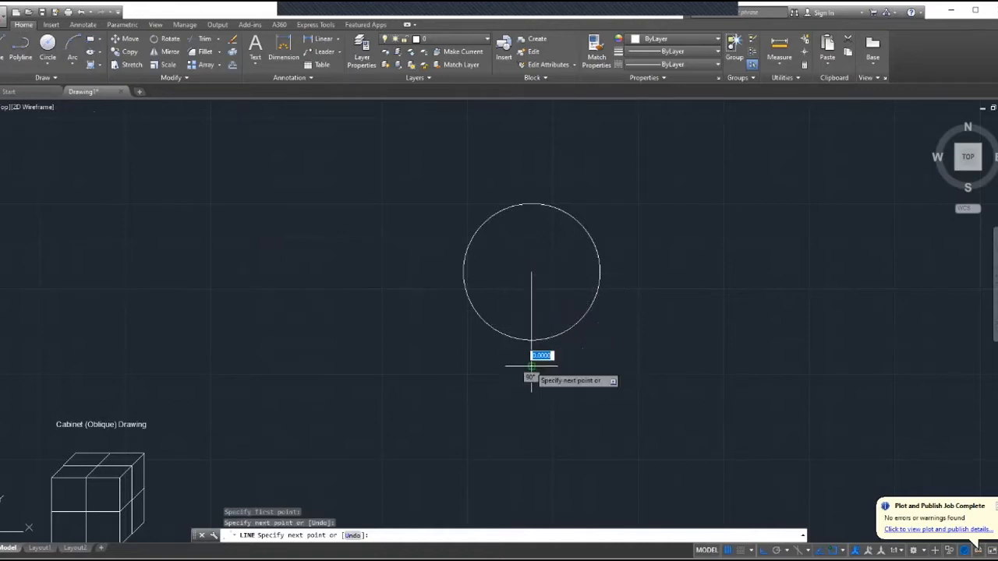
key(Escape)
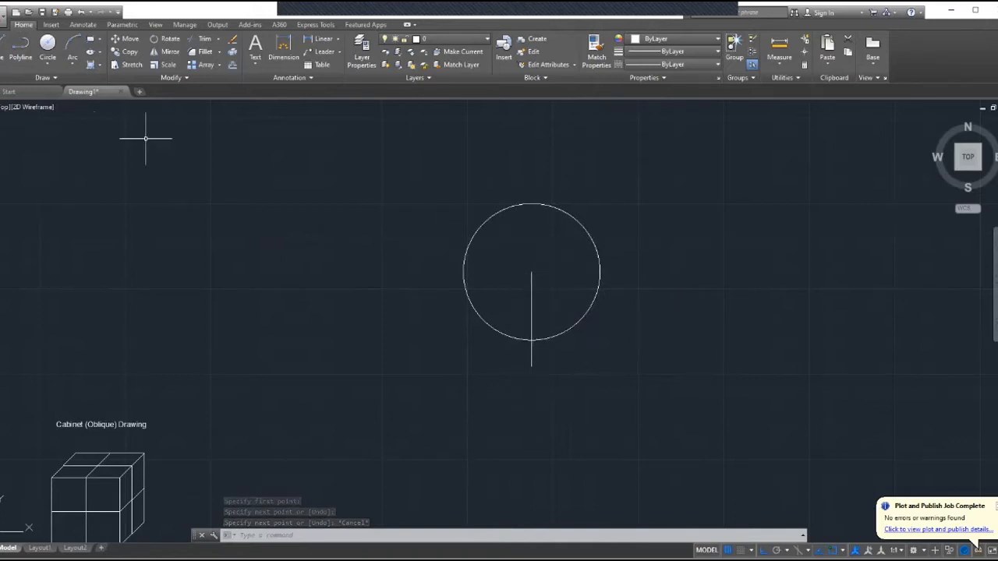
Draw a line of length 20 from the circle's centre at an angle of 30°
click(4, 48)
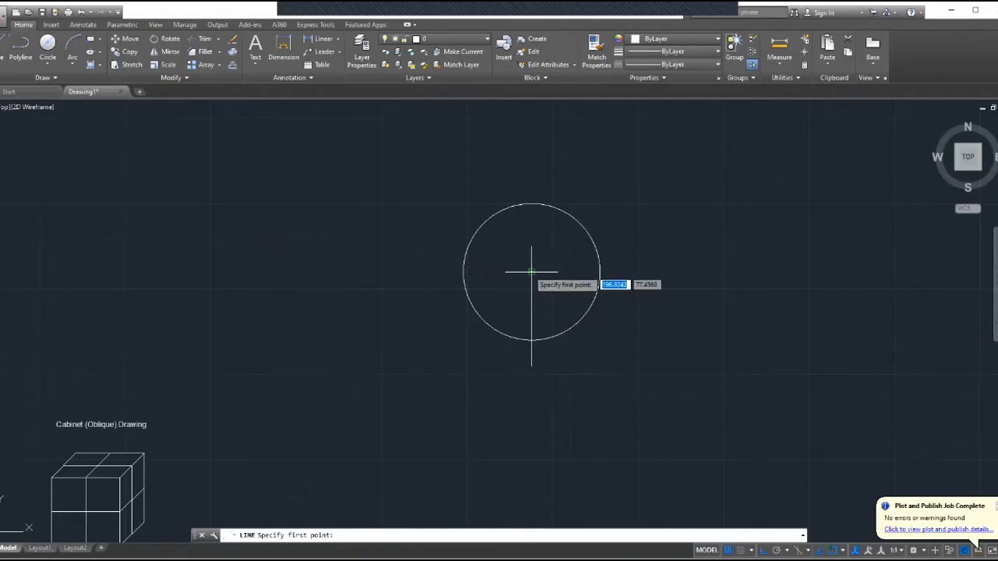
click(531, 272)
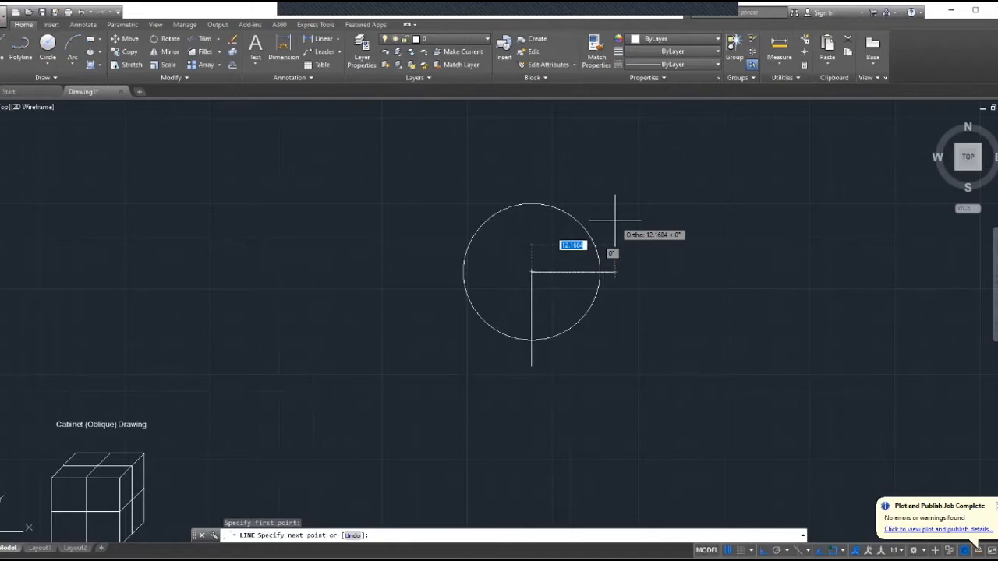
text(20)
key(Tab)
text(30)
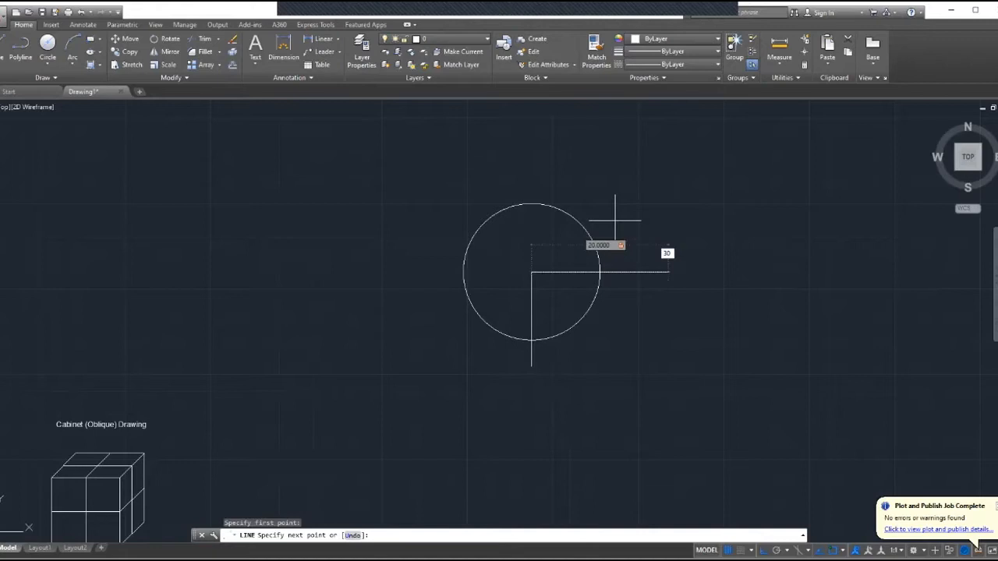
key(Return)
key(Escape)
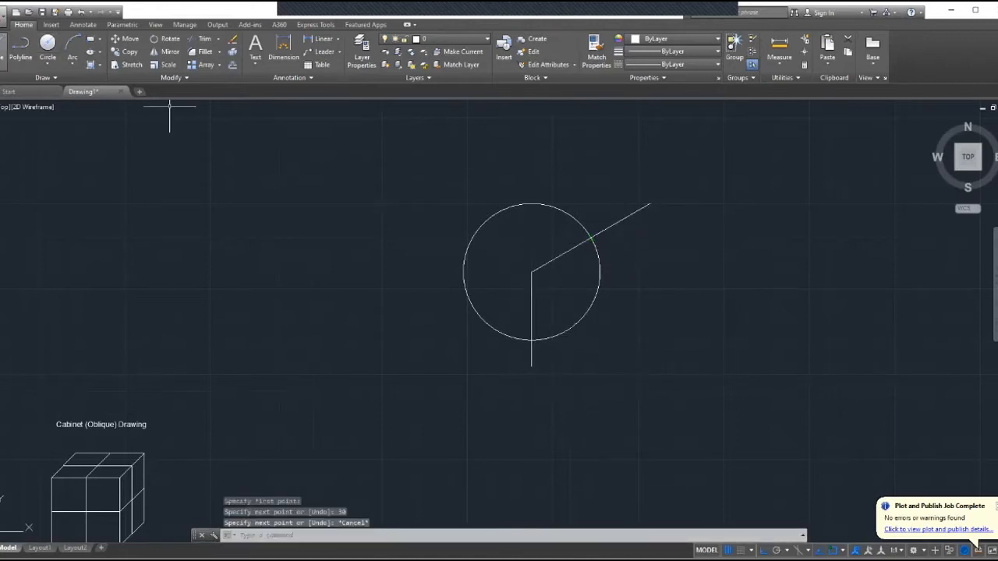
Draw a second slanted line of length 20 from the circle's centre at an angle of 150°
key(Return)
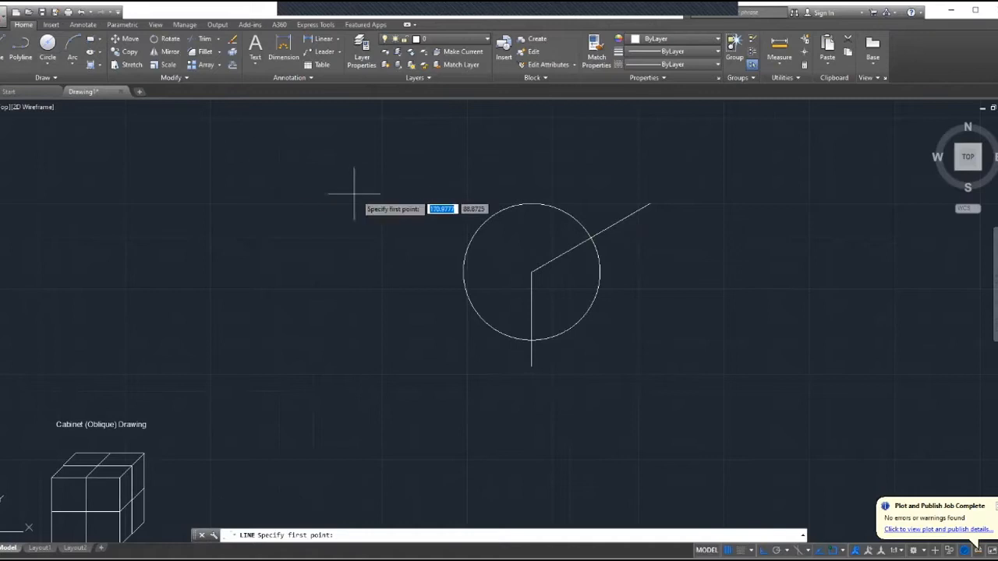
click(531, 271)
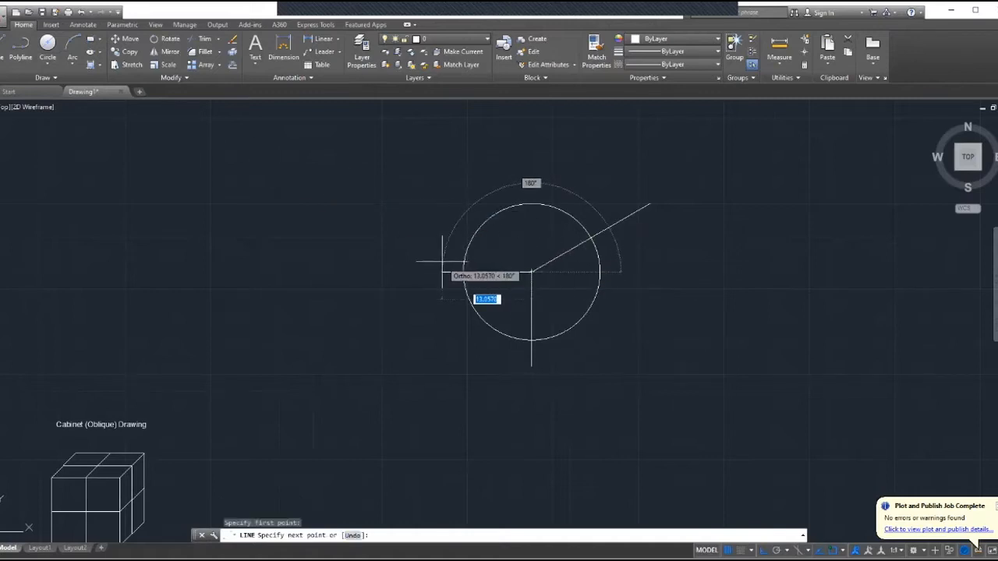
text(20)
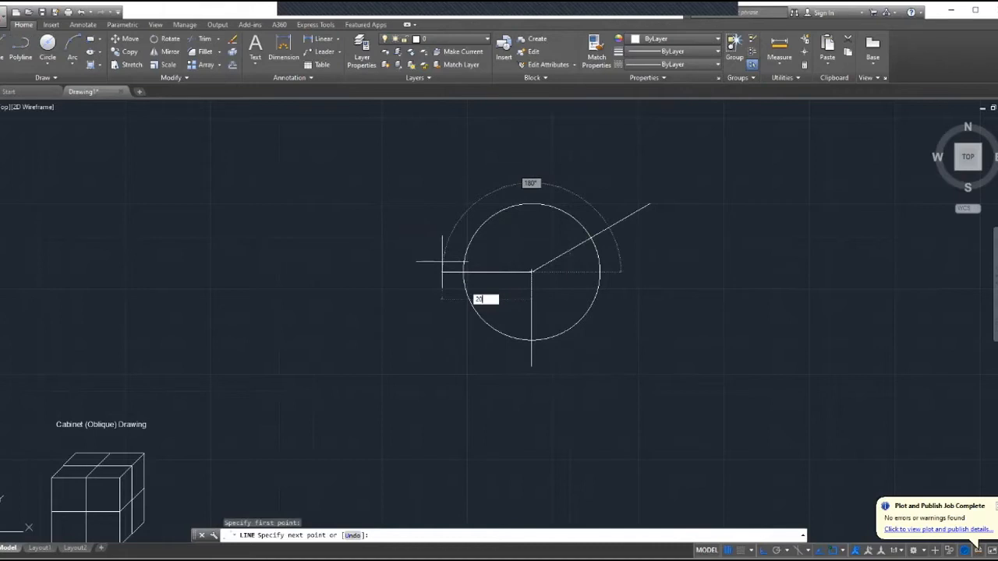
key(Tab)
text(15)
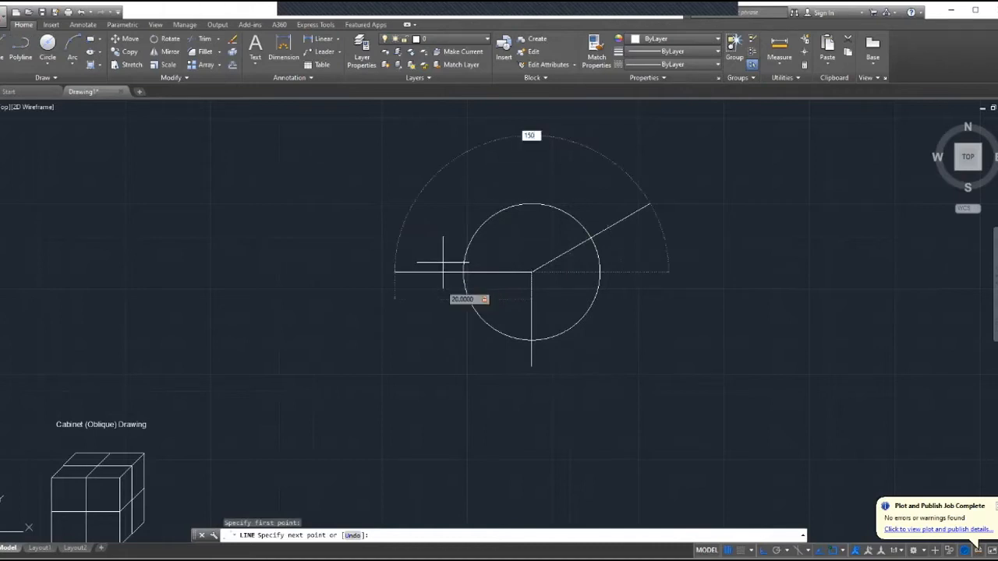
text(0)
key(Return)
key(Escape)
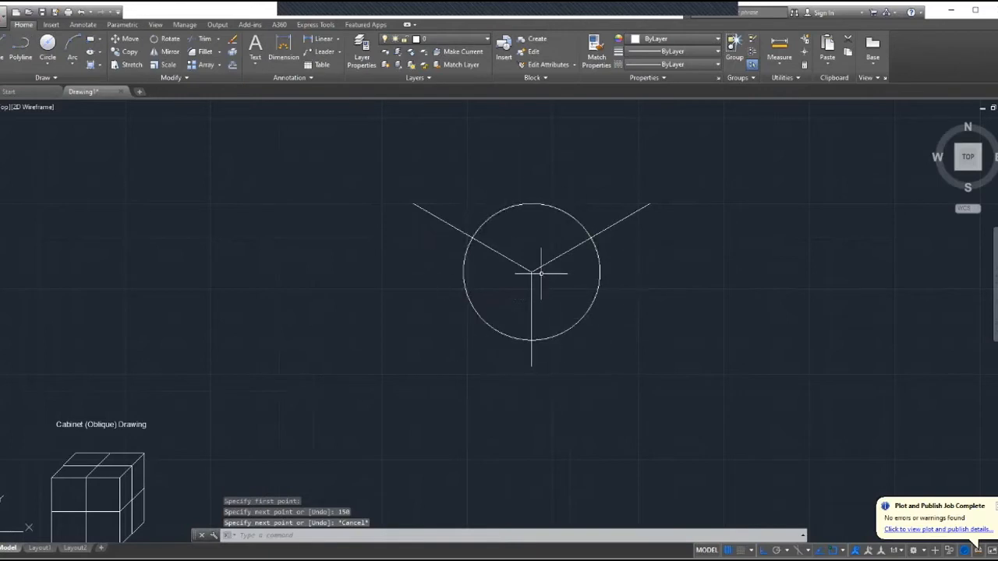
Draw a long horizontal line across the circle, slightly above its centre and extending well beyond both sides
scroll(542, 268, up, 4)
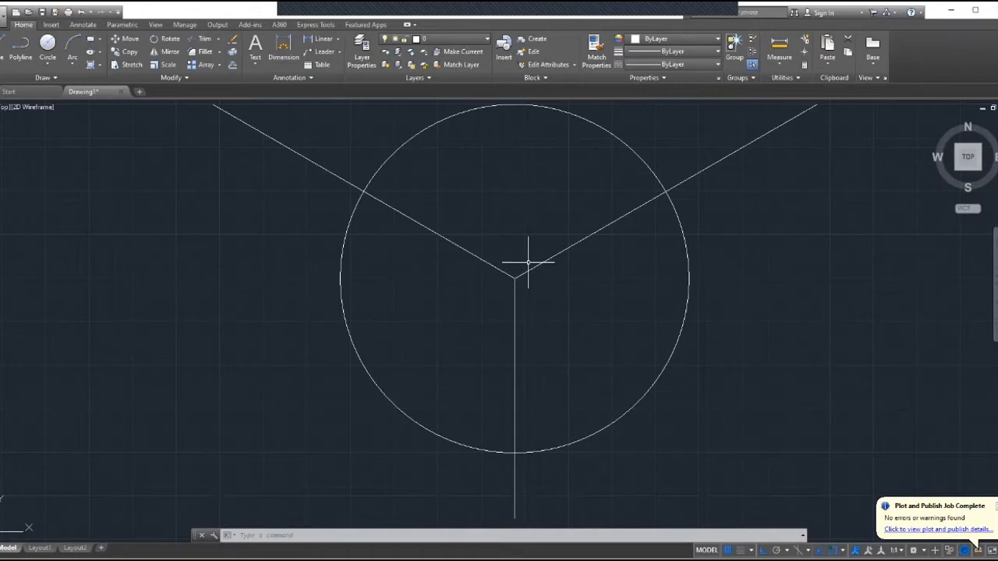
click(4, 47)
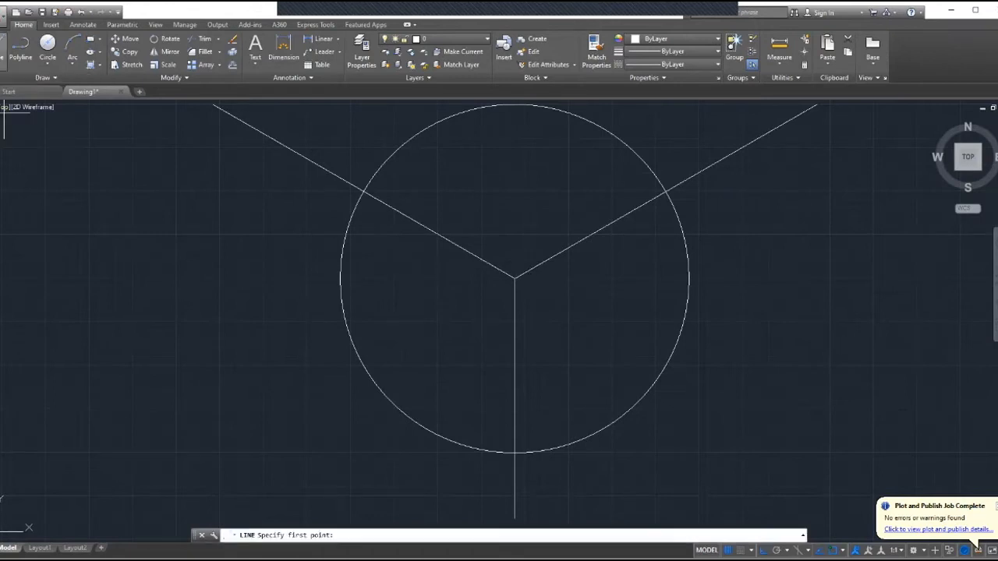
click(23, 259)
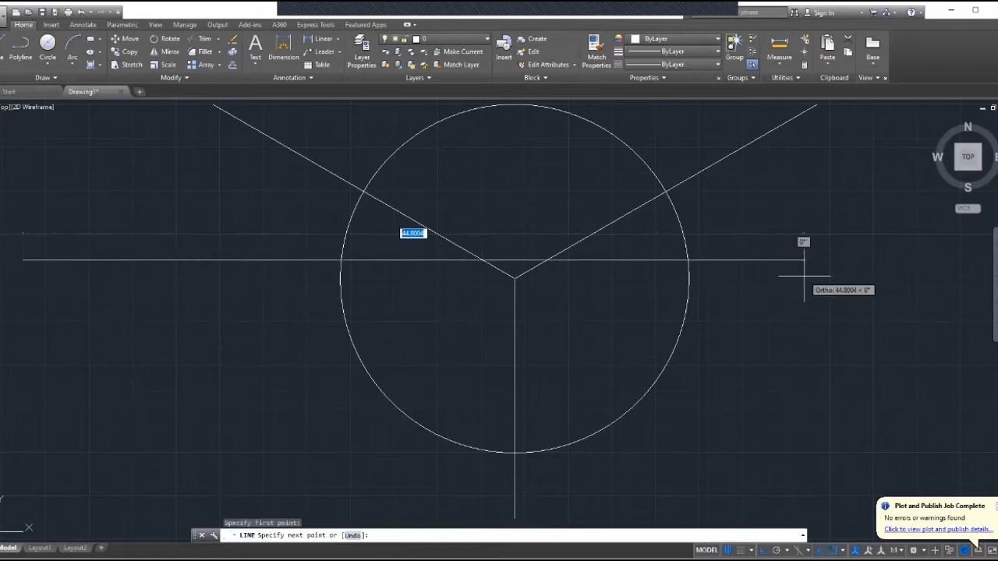
click(941, 261)
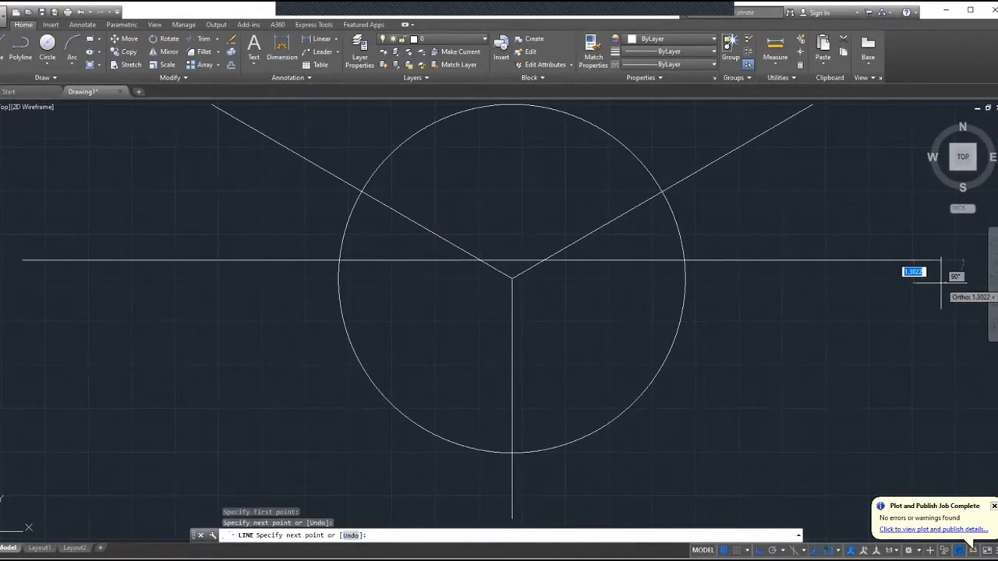
key(Escape)
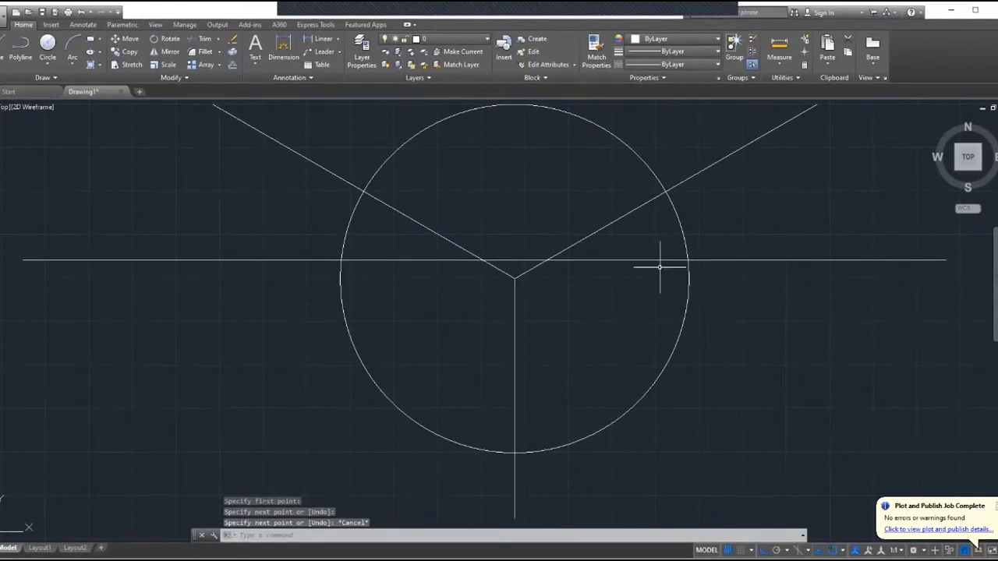
Move the horizontal line by its midpoint onto the circle's centre where the three lines meet
click(659, 261)
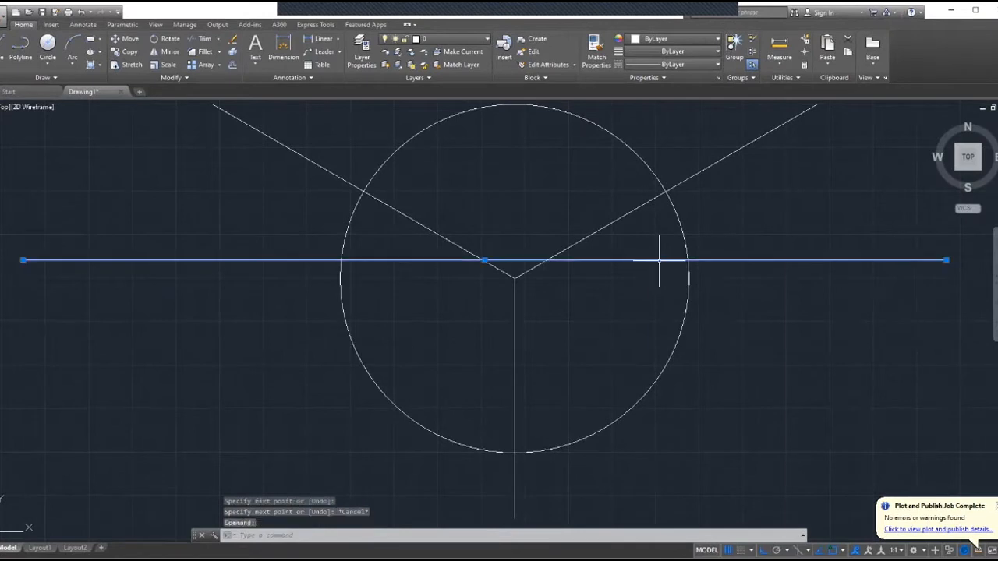
right_click(659, 260)
click(685, 340)
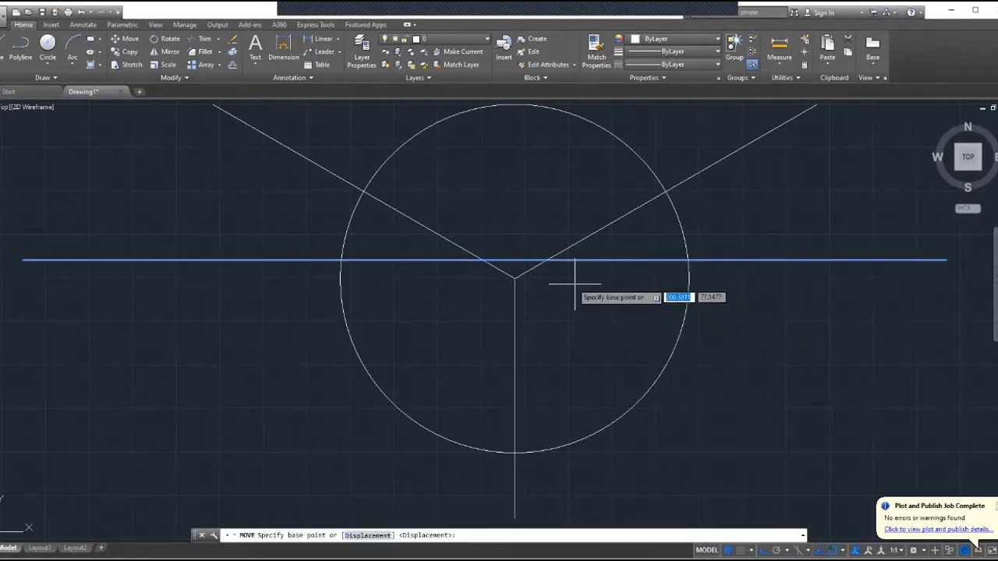
click(484, 259)
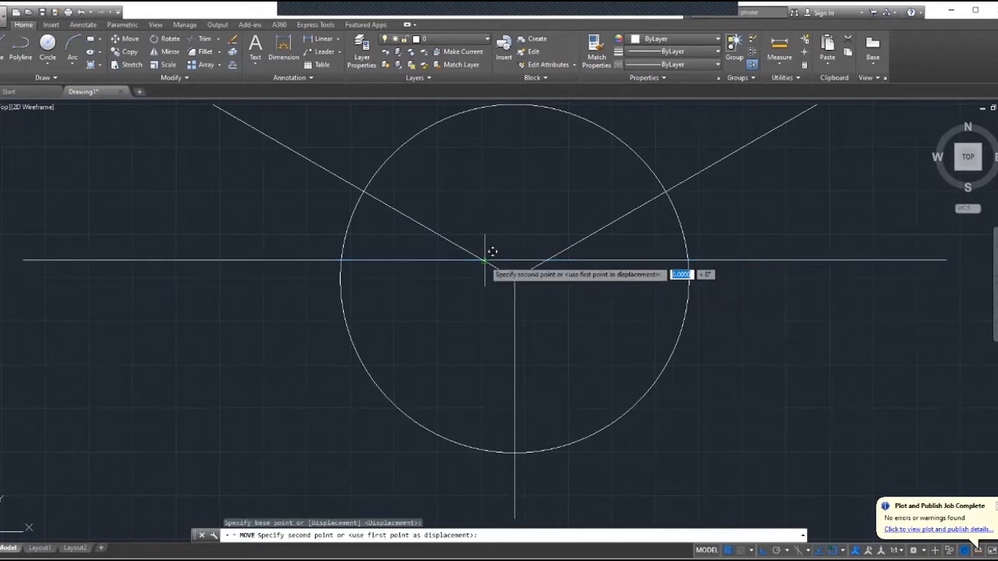
click(515, 277)
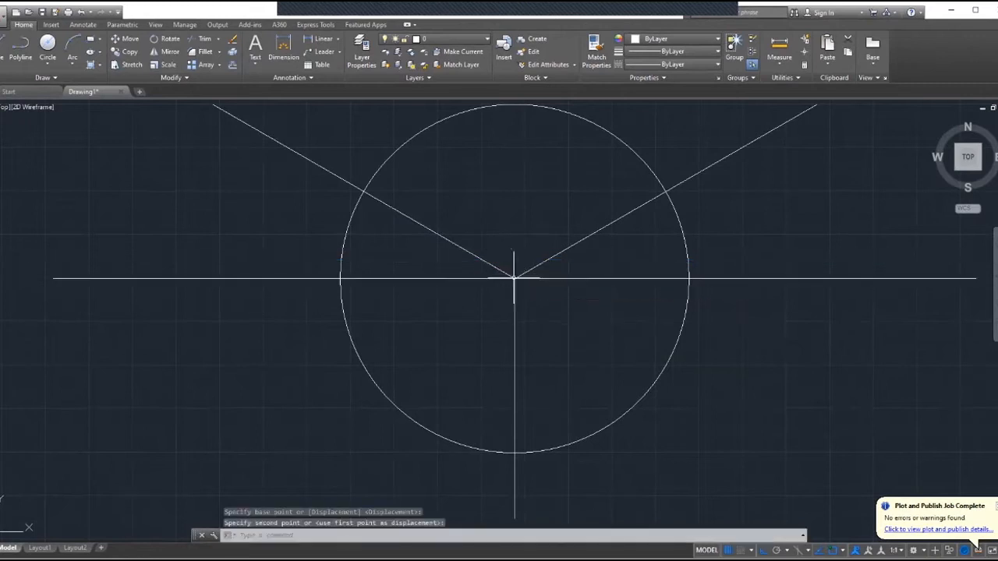
key(Escape)
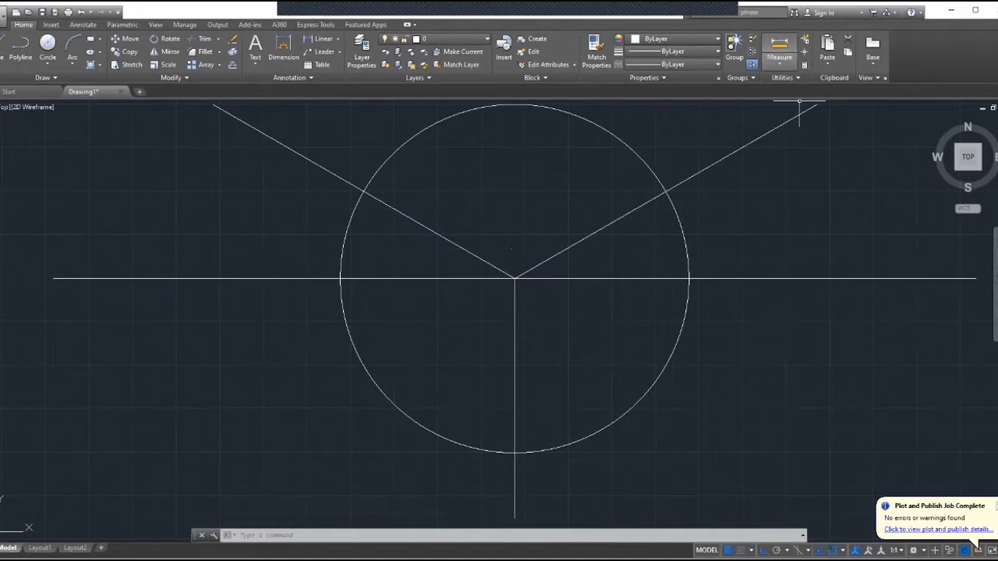
Measure the angle between the upper-right slanted line and the horizontal line
click(779, 60)
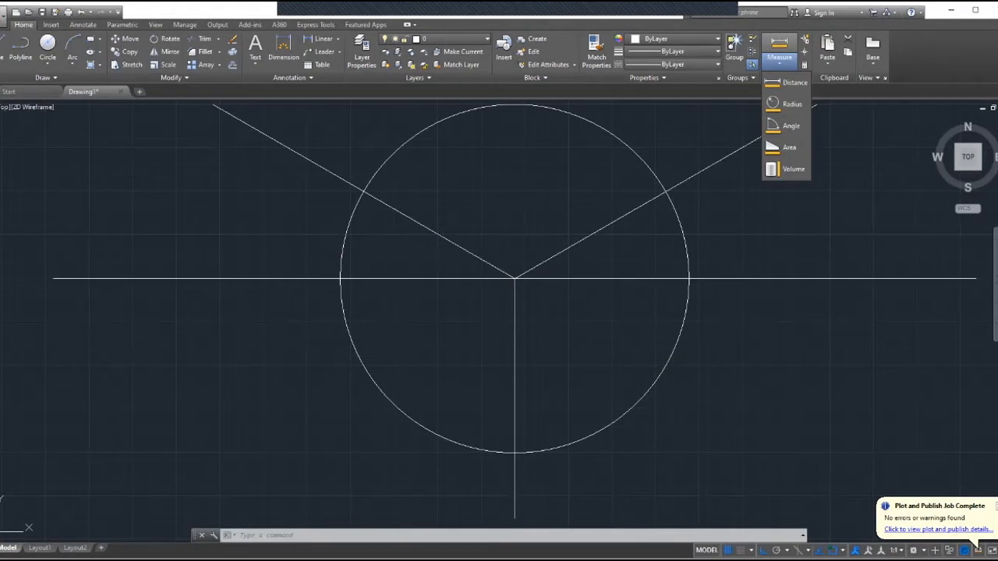
click(791, 126)
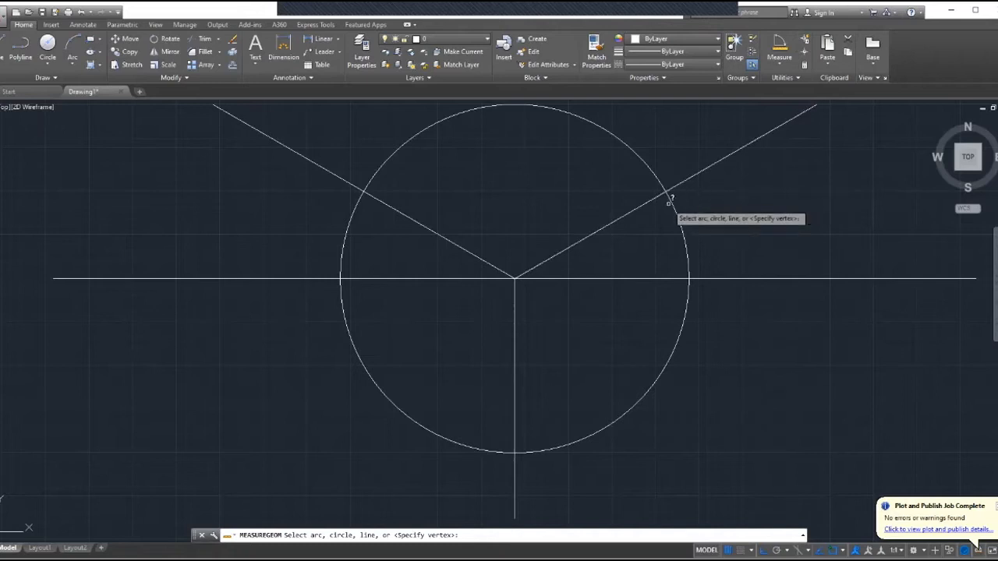
click(694, 173)
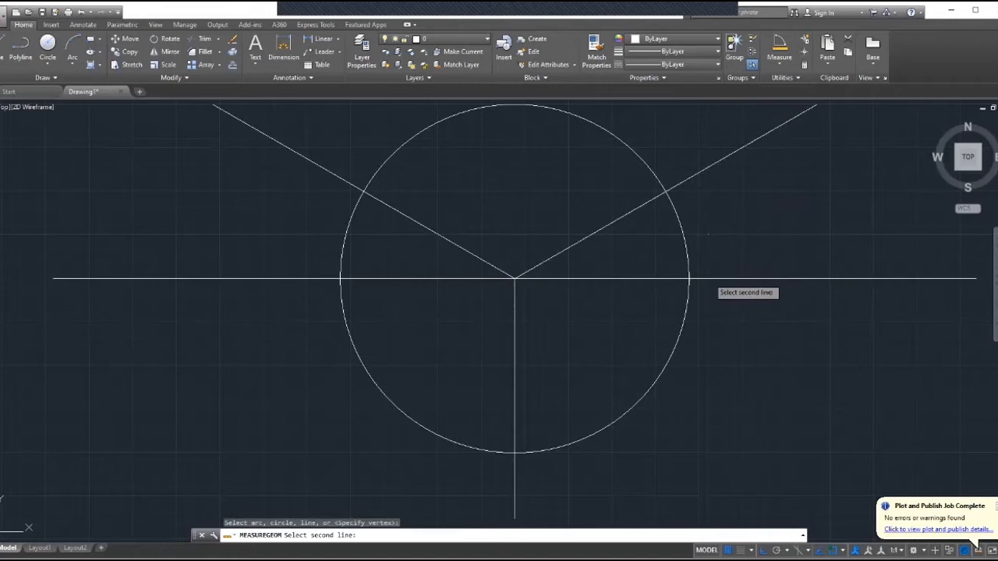
click(708, 279)
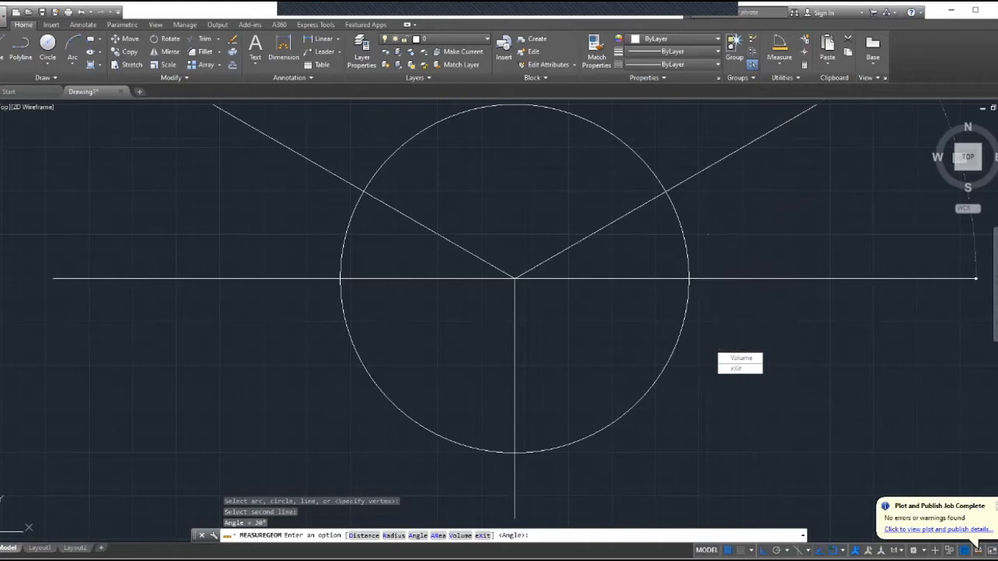
key(Escape)
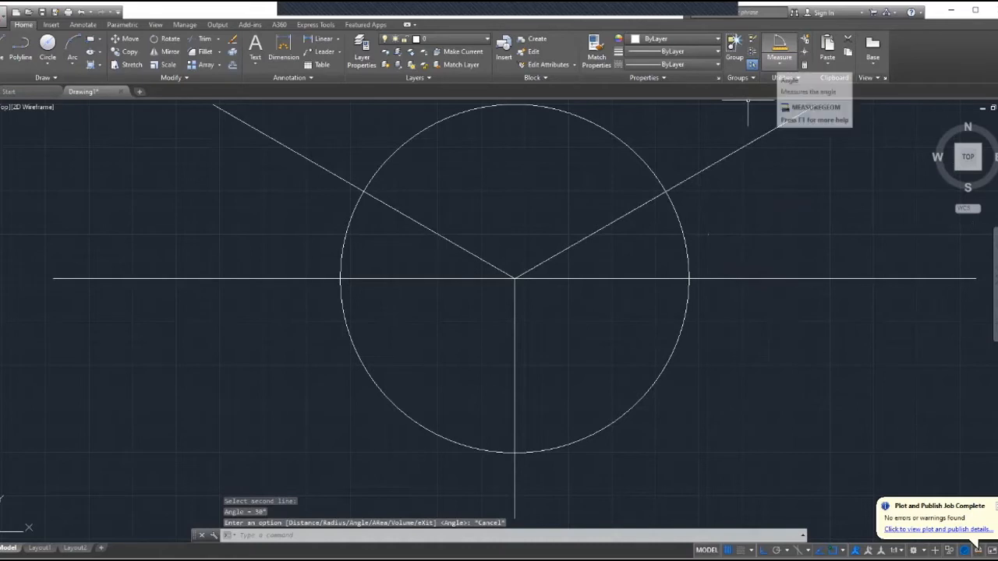
Measure the angle between the upper-right slanted line and the vertical line below the circle's centre
click(778, 49)
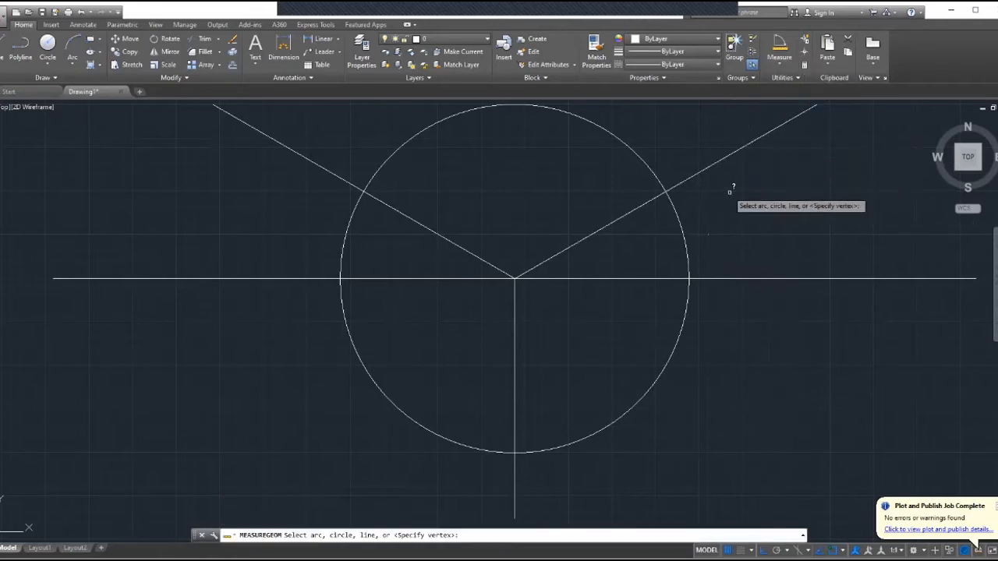
click(717, 159)
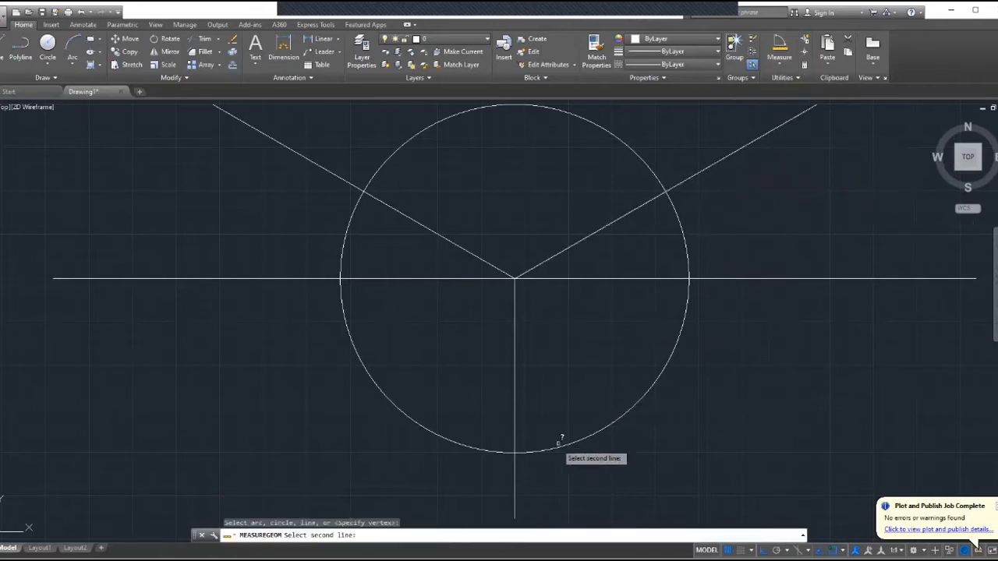
click(515, 493)
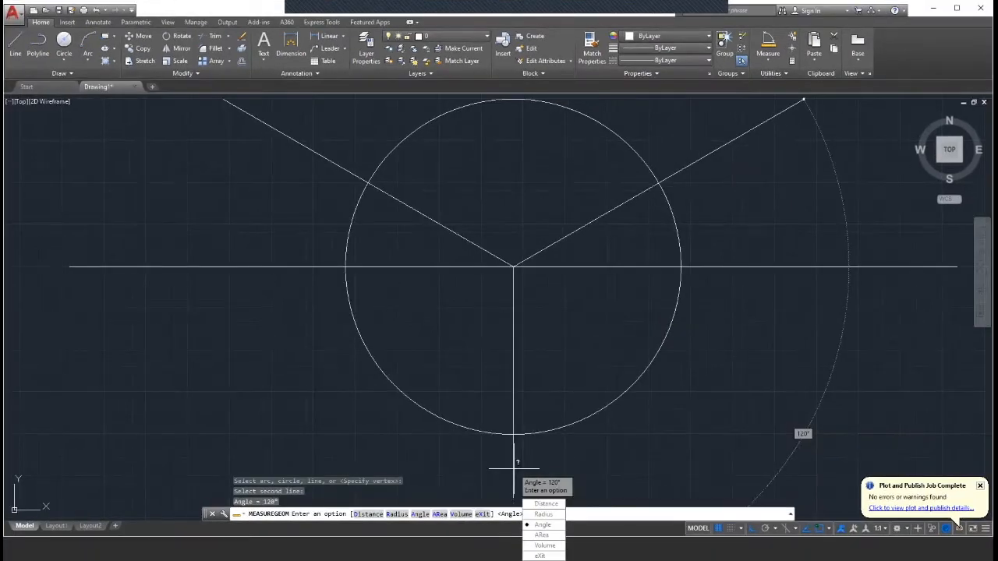
key(Escape)
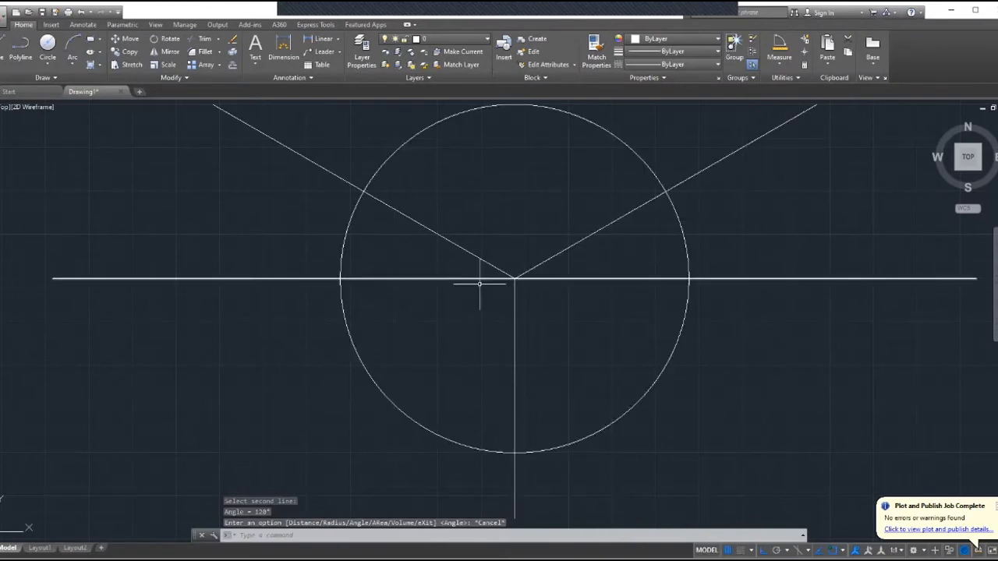
Move the circle with all its axis lines straight up, using the circle's centre as base point, to clear space beside the cabinet cube
scroll(530, 303, down, 8)
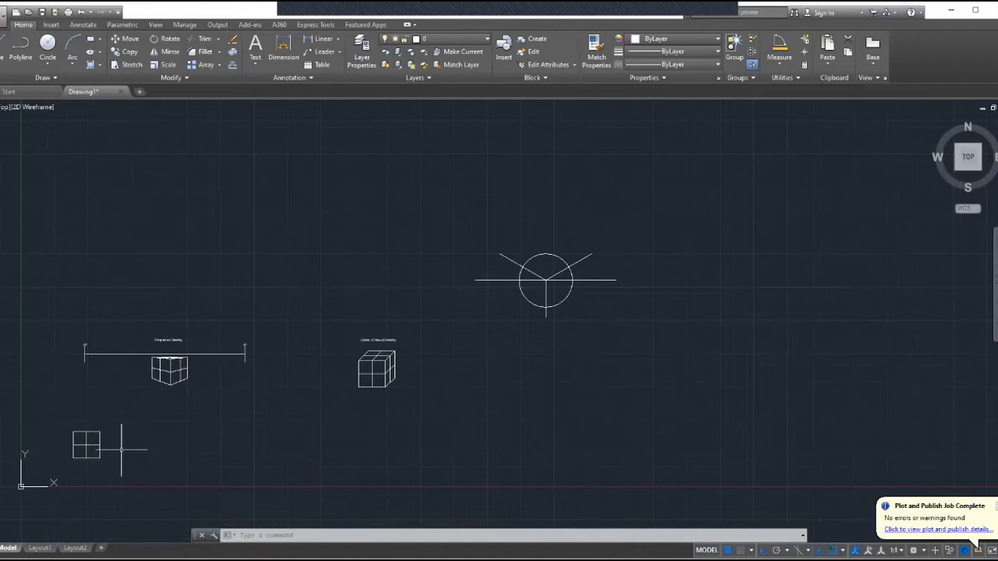
mouse_move(675, 285)
mouse_down()
mouse_move(659, 245)
mouse_move(459, 352)
mouse_move(564, 355)
mouse_up()
right_click(559, 284)
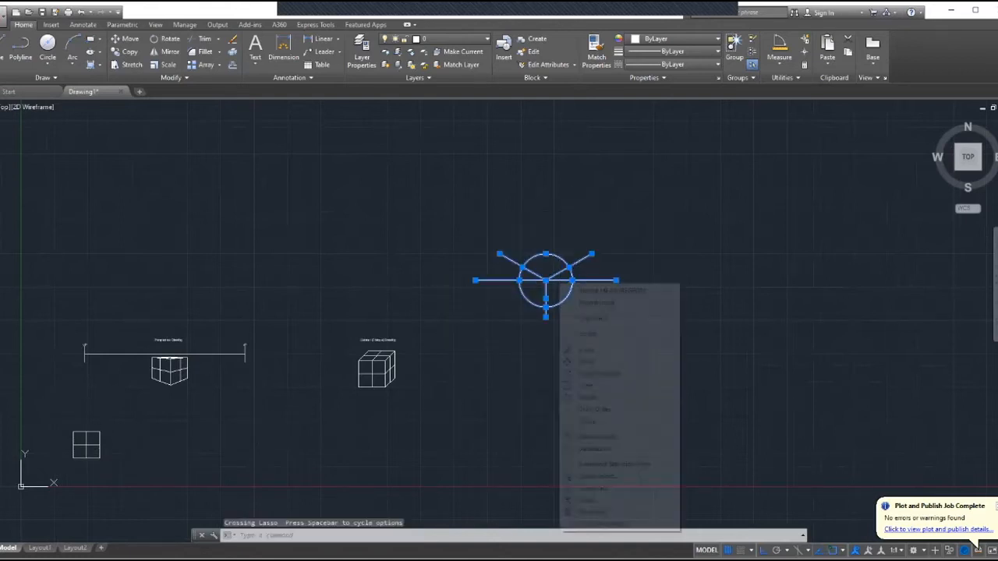
click(586, 361)
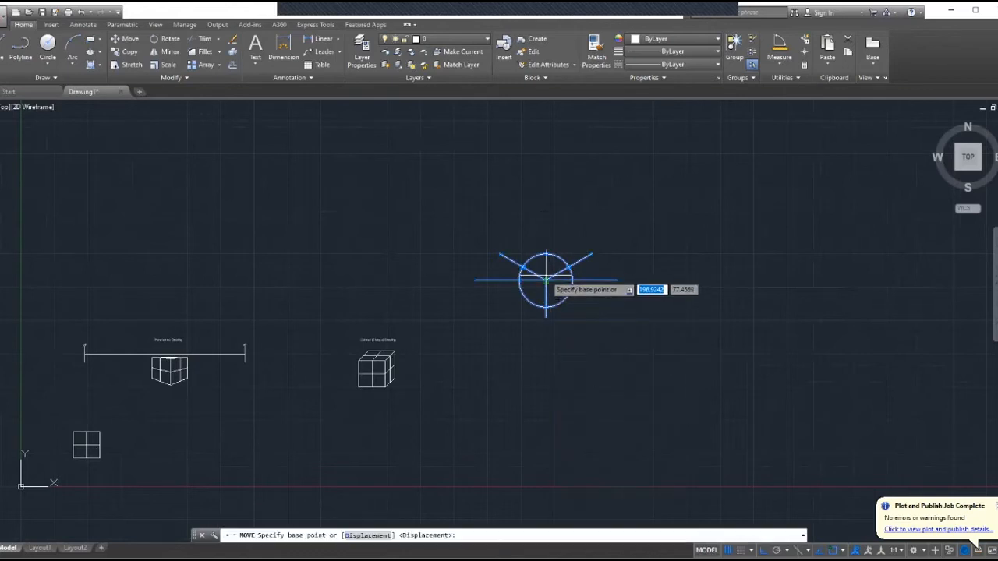
click(546, 280)
click(546, 155)
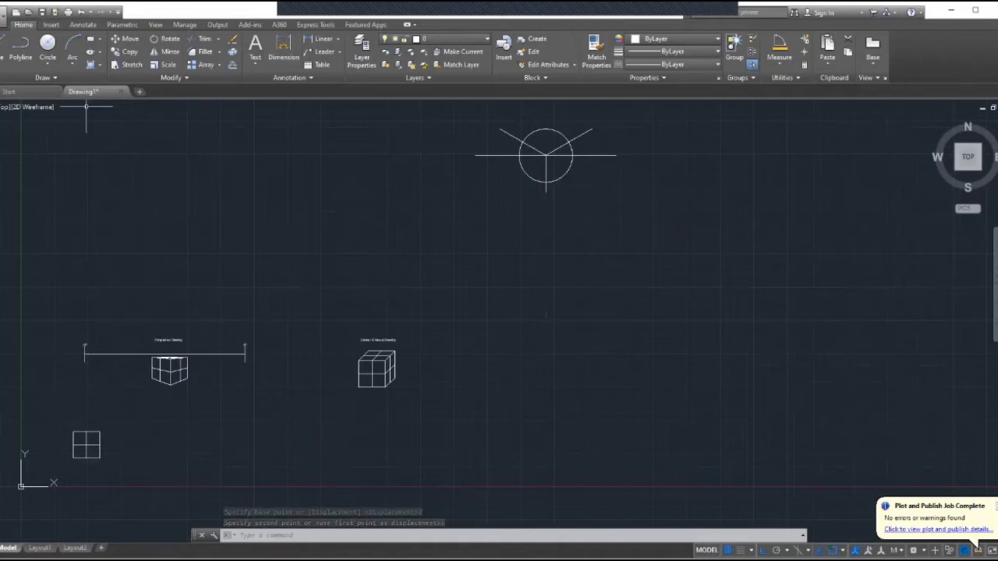
Draw a vertical line of length 10 downward in the empty space below the circle, beside the cabinet cube
click(17, 49)
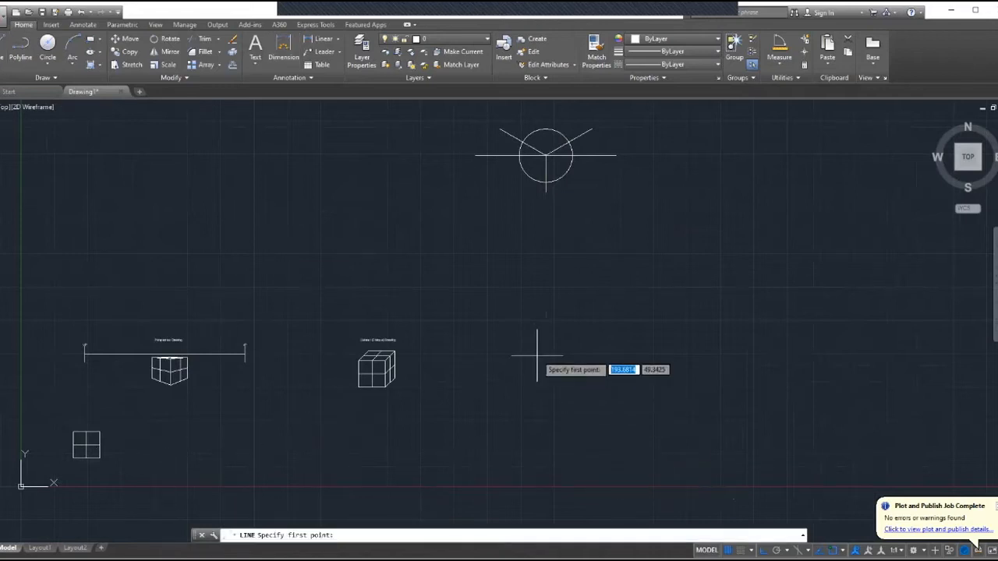
click(538, 326)
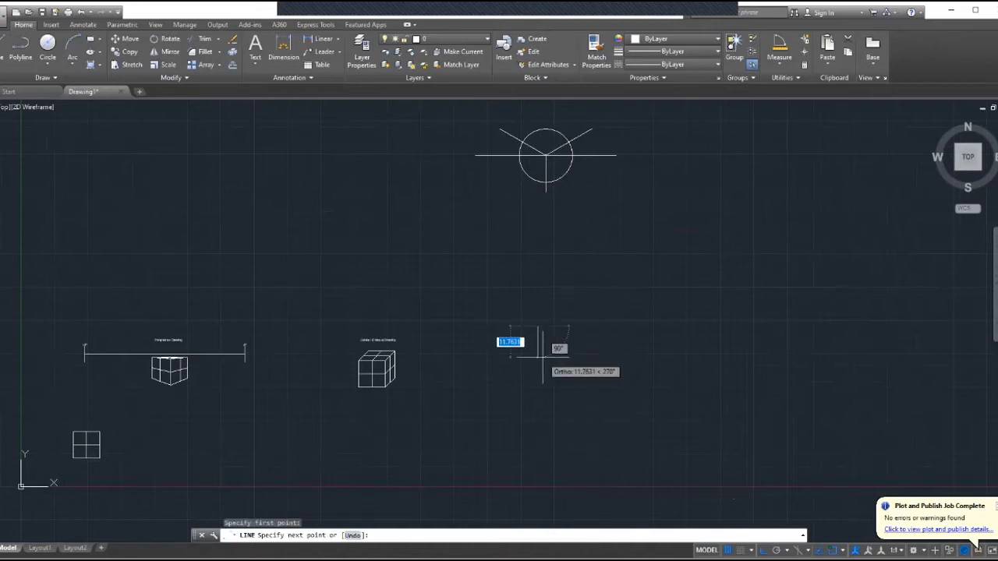
text(10)
key(Return)
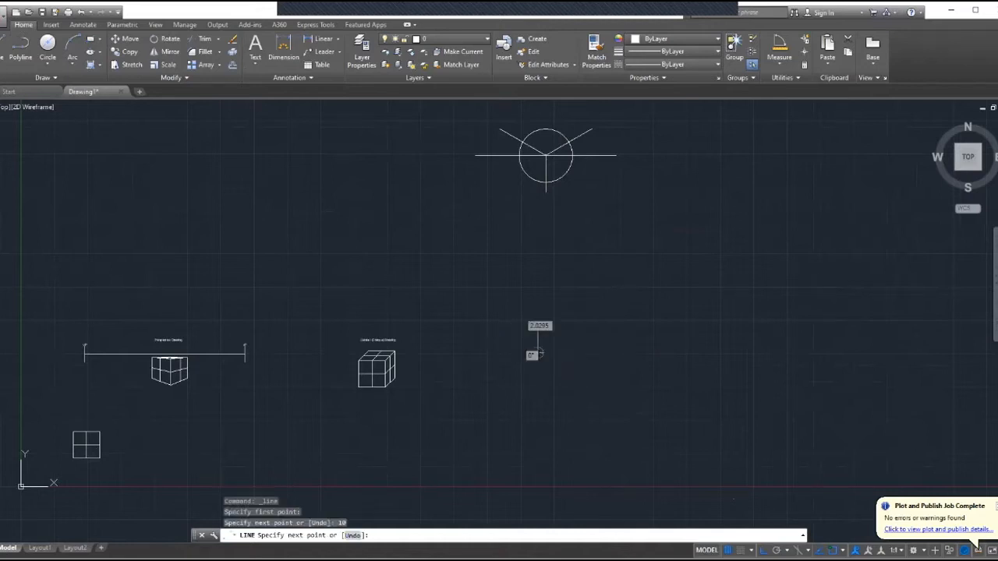
key(Escape)
Move the new vertical line straight down by its lower endpoint, roughly level with the base of the cabinet cube
scroll(549, 361, up, 2)
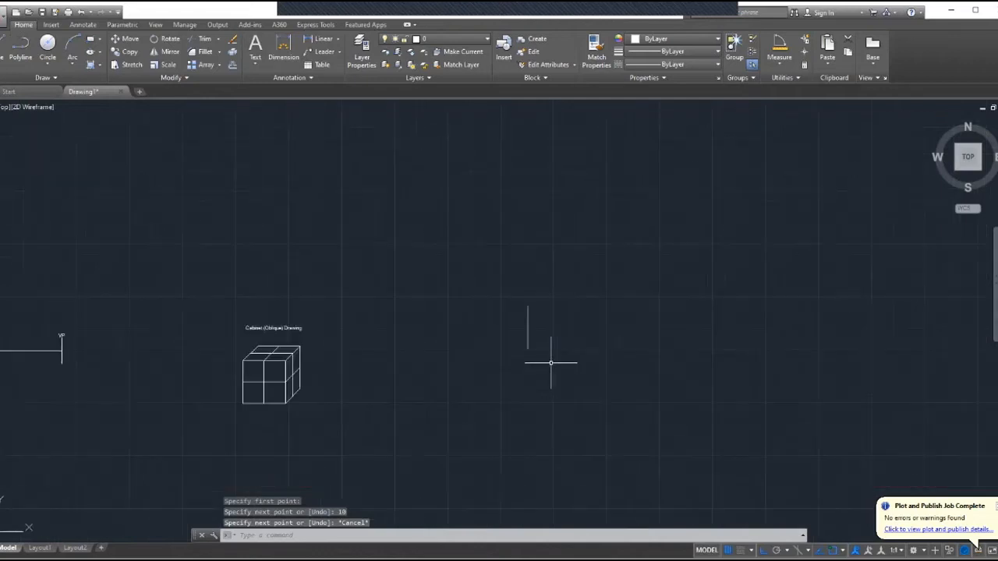
mouse_move(566, 334)
mouse_down()
mouse_move(508, 367)
mouse_move(533, 363)
mouse_up()
right_click(549, 327)
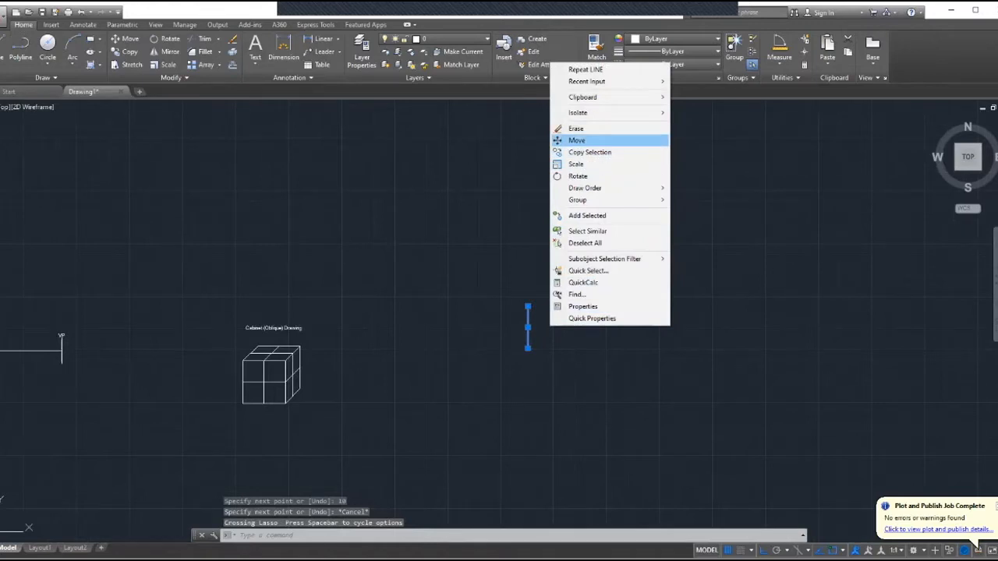
click(576, 140)
click(528, 348)
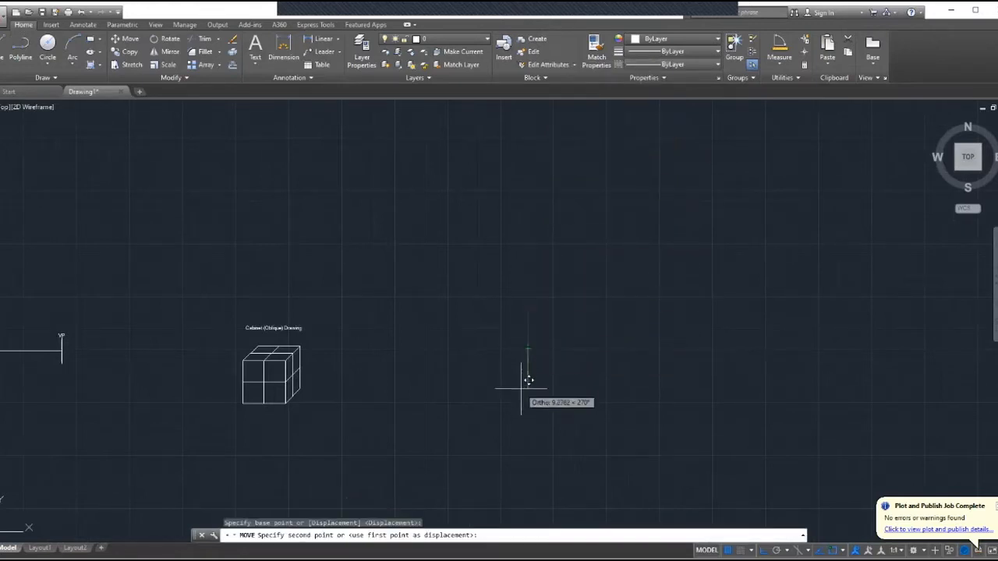
click(528, 425)
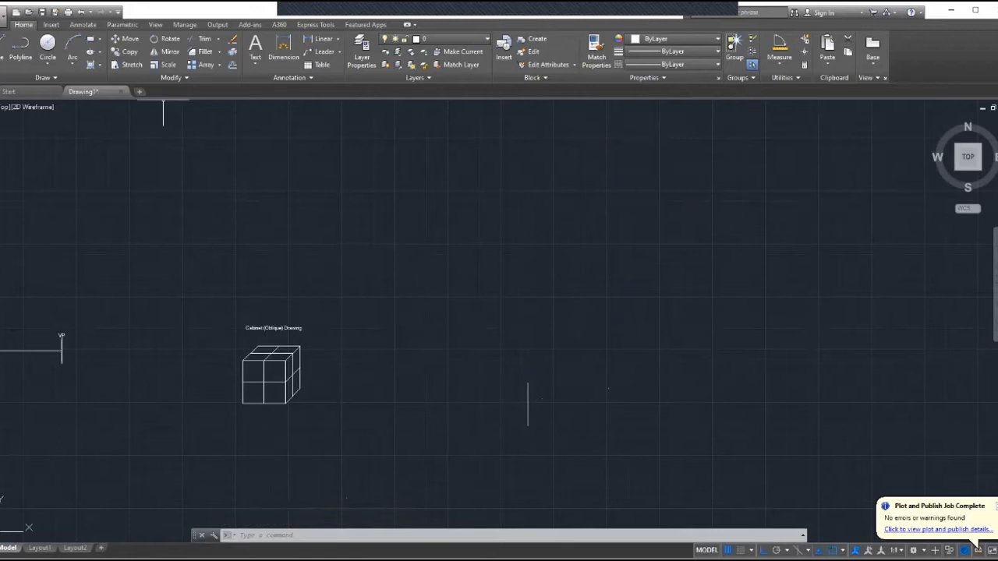
Draw a line of length 10 at 30° up to the right from the vertical line's lower endpoint
click(9, 48)
scroll(495, 435, up, 3)
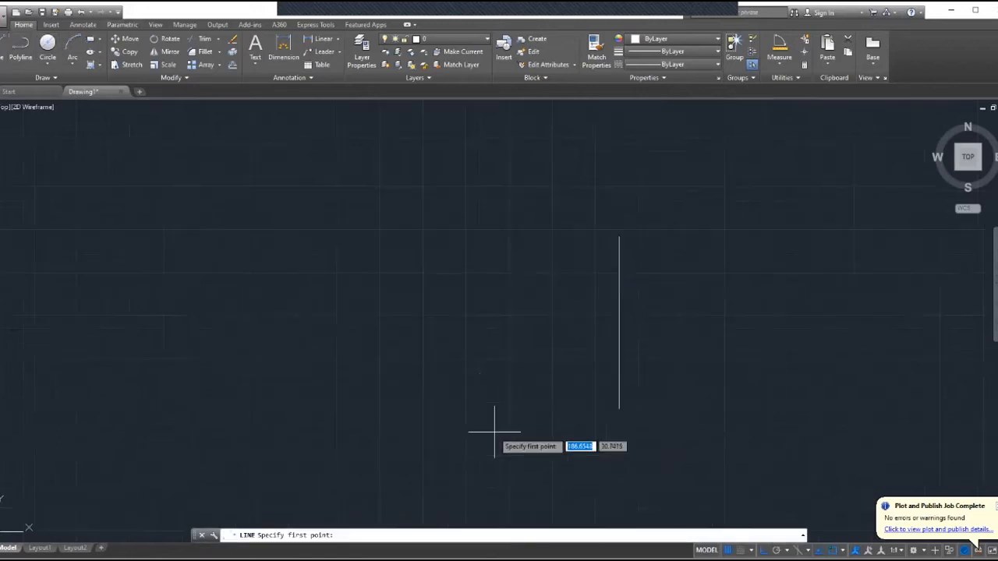
click(617, 408)
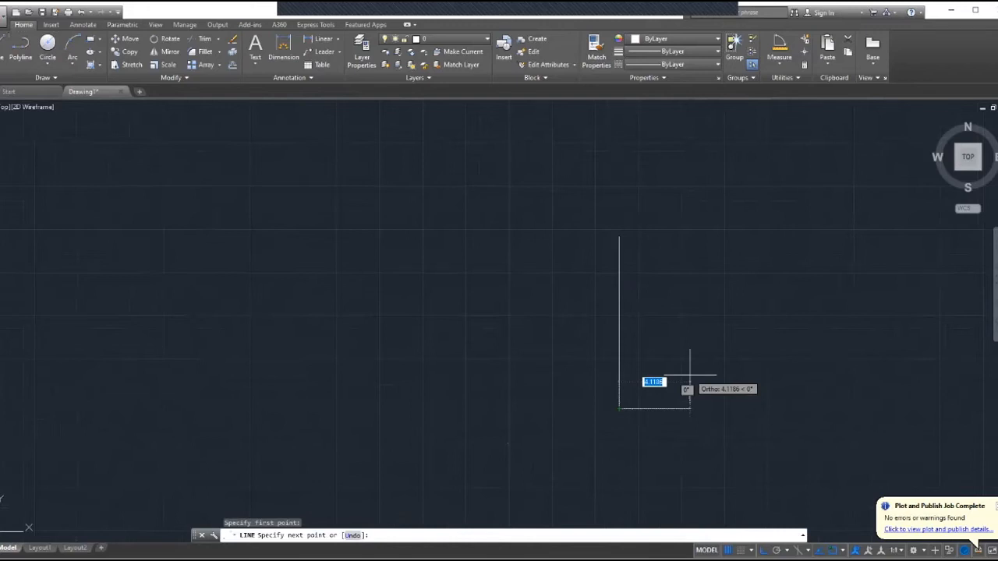
text(10)
key(Tab)
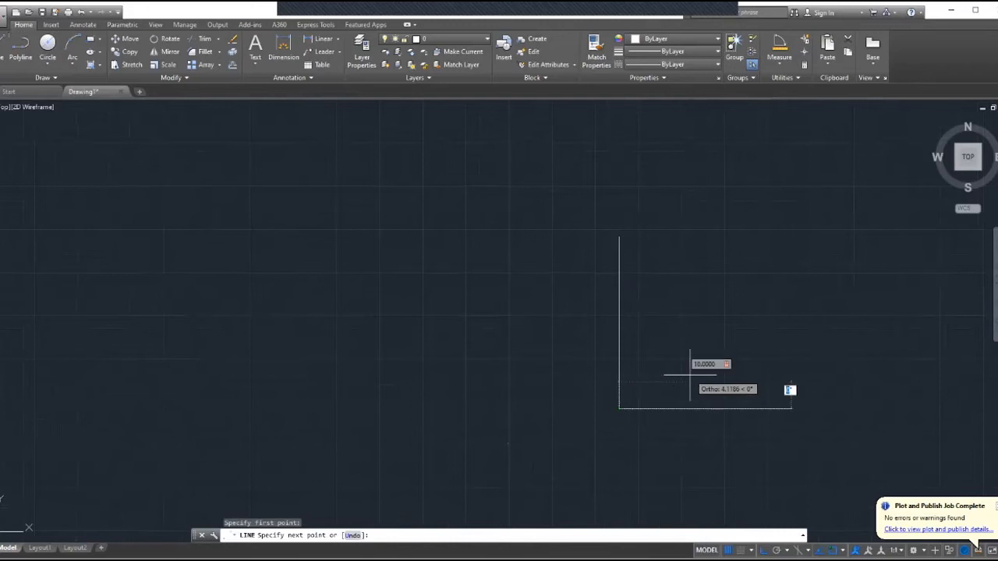
text(30)
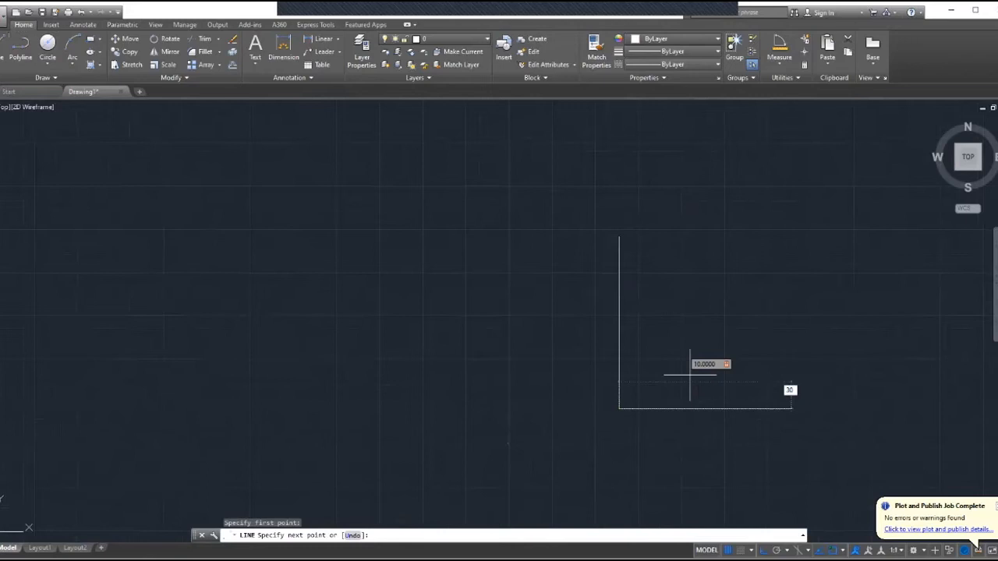
key(Return)
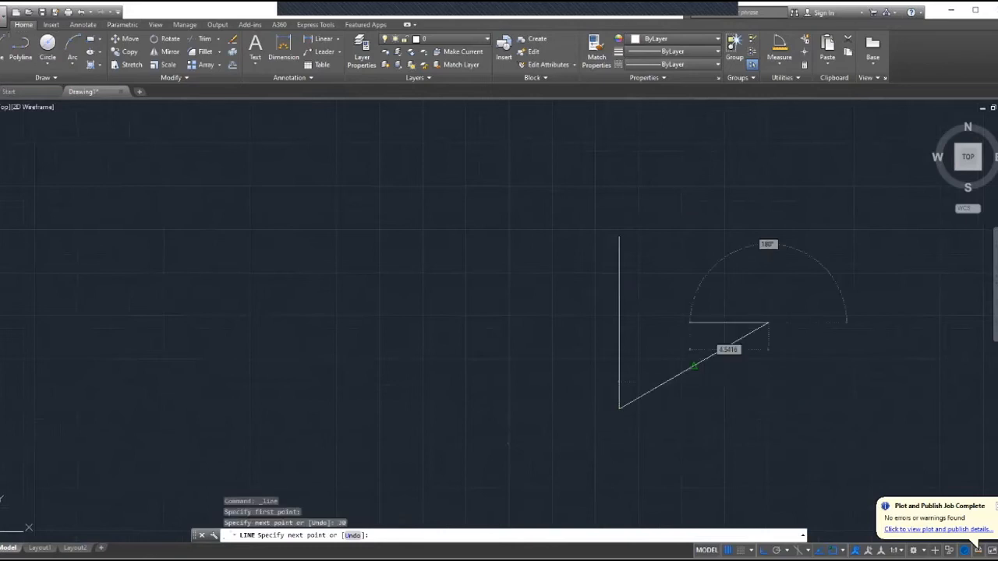
key(Escape)
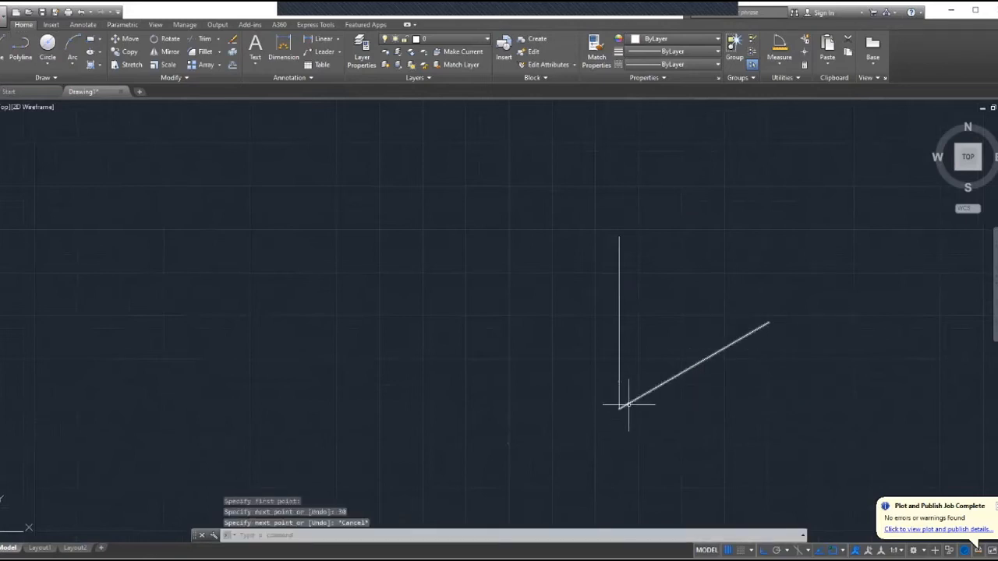
Copy the slanted line from the vertical line's lower endpoint to its upper endpoint
click(628, 405)
right_click(631, 407)
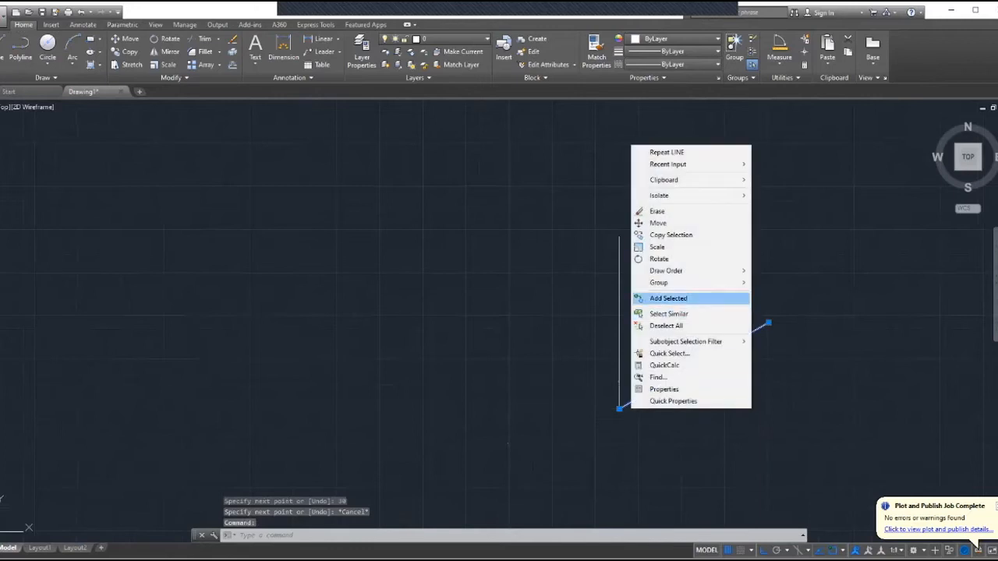
click(671, 235)
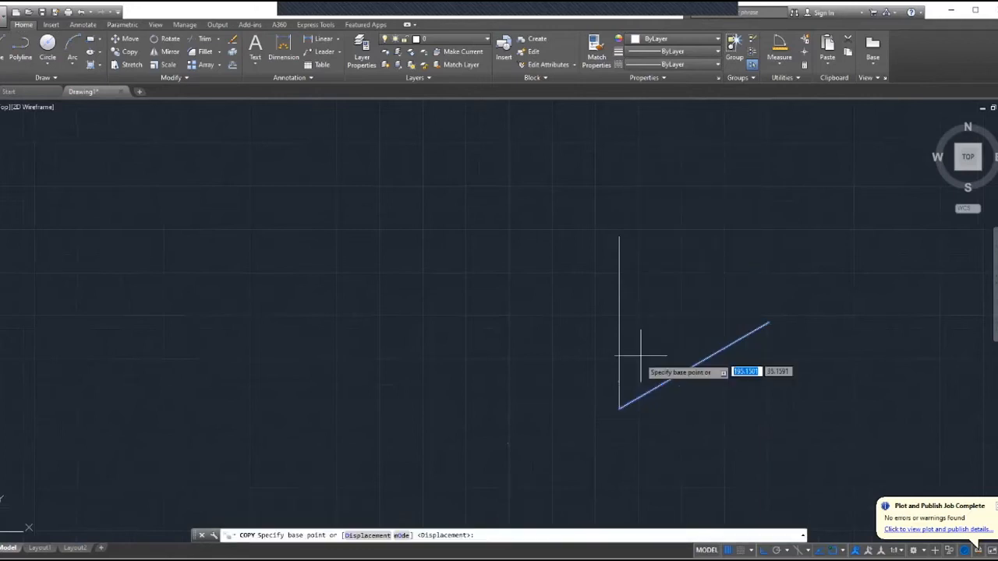
click(619, 407)
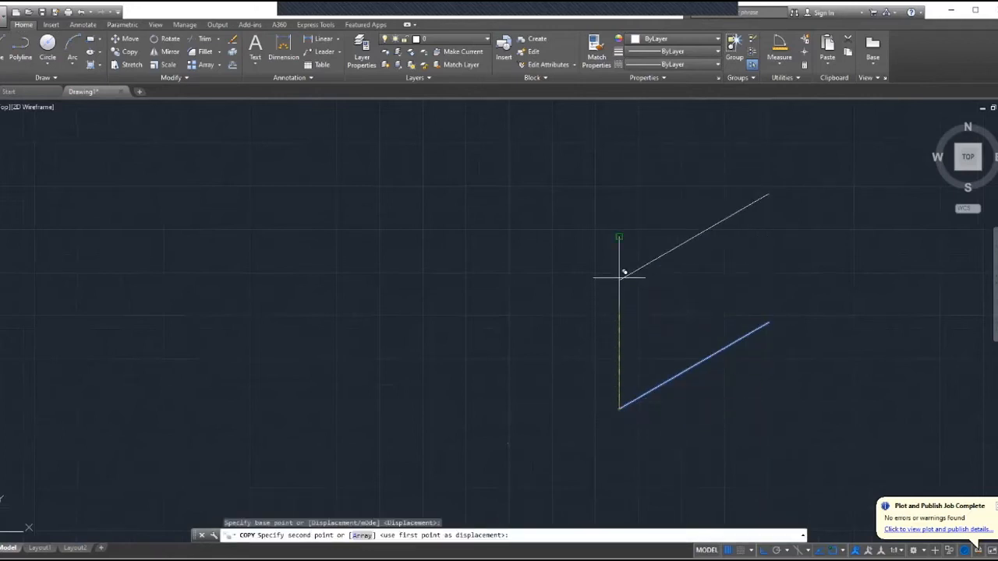
click(622, 234)
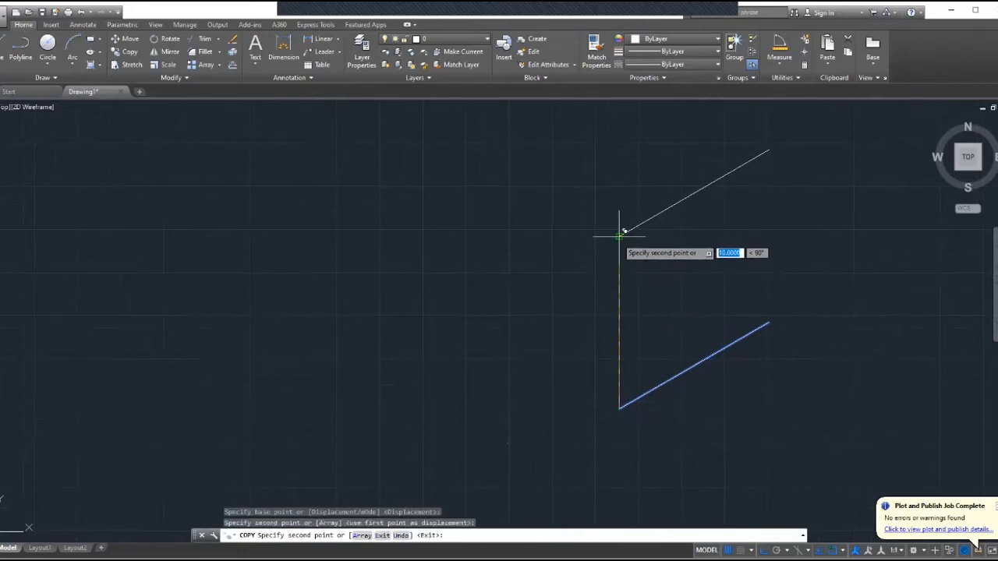
key(Escape)
Try to draw another line of length 10 at 30° from the vertical line's lower endpoint, and delete that line
scroll(602, 359, down, 4)
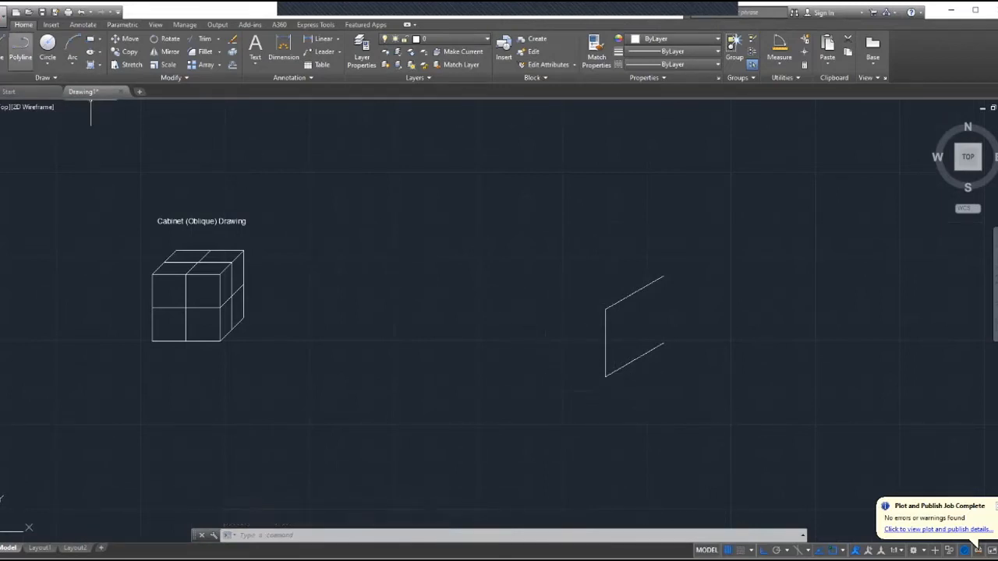
click(20, 50)
click(5, 50)
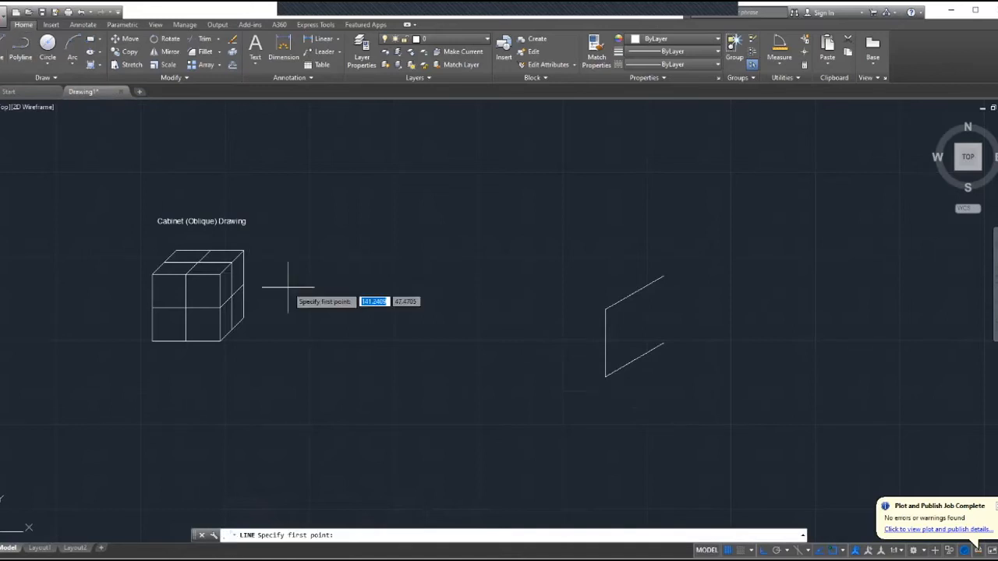
click(5, 50)
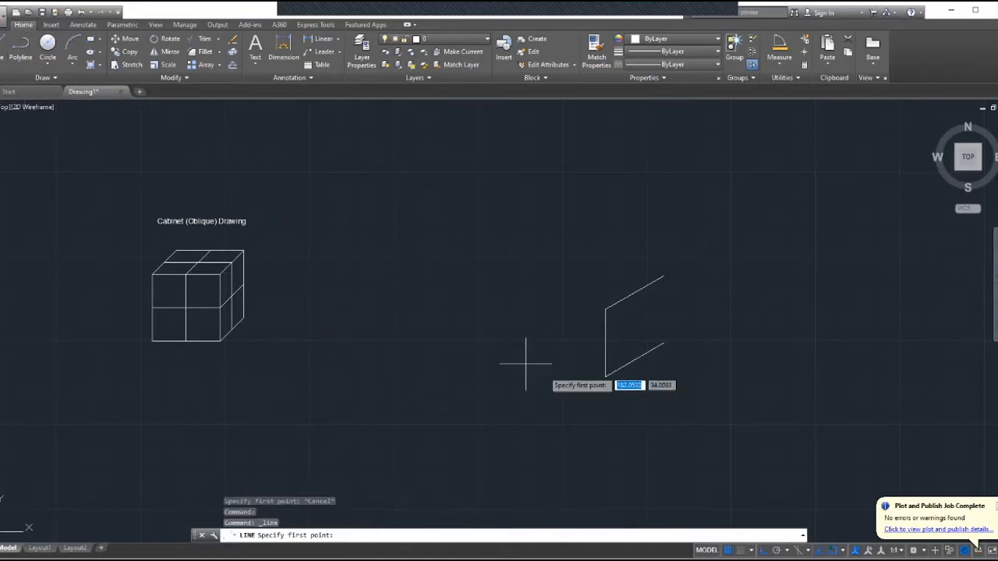
click(605, 378)
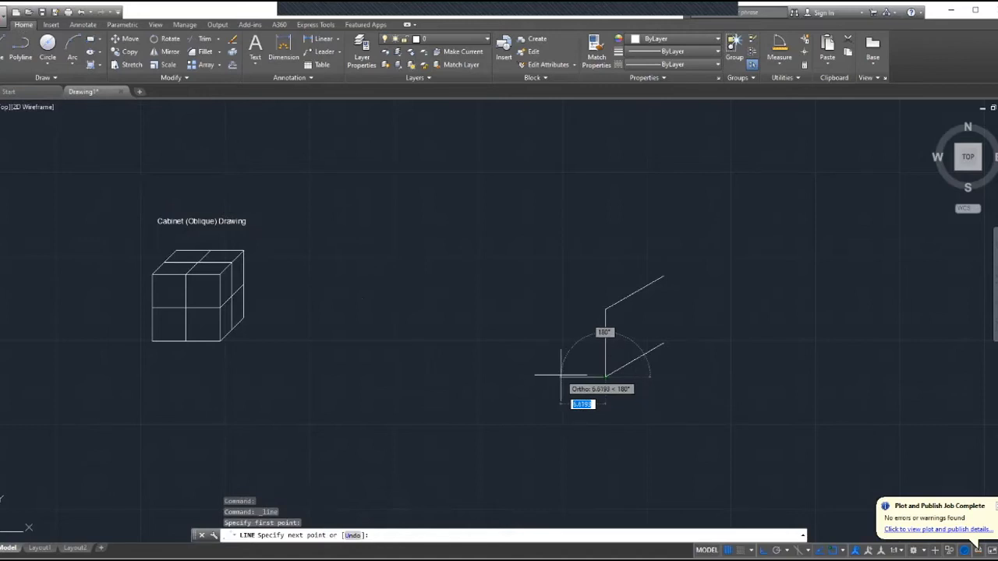
text(10)
key(Tab)
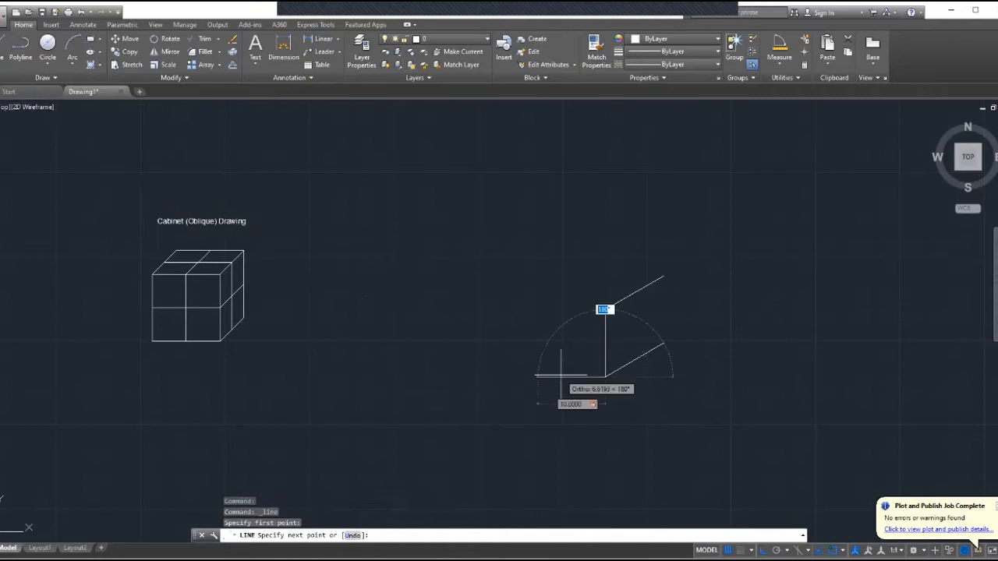
key(Return)
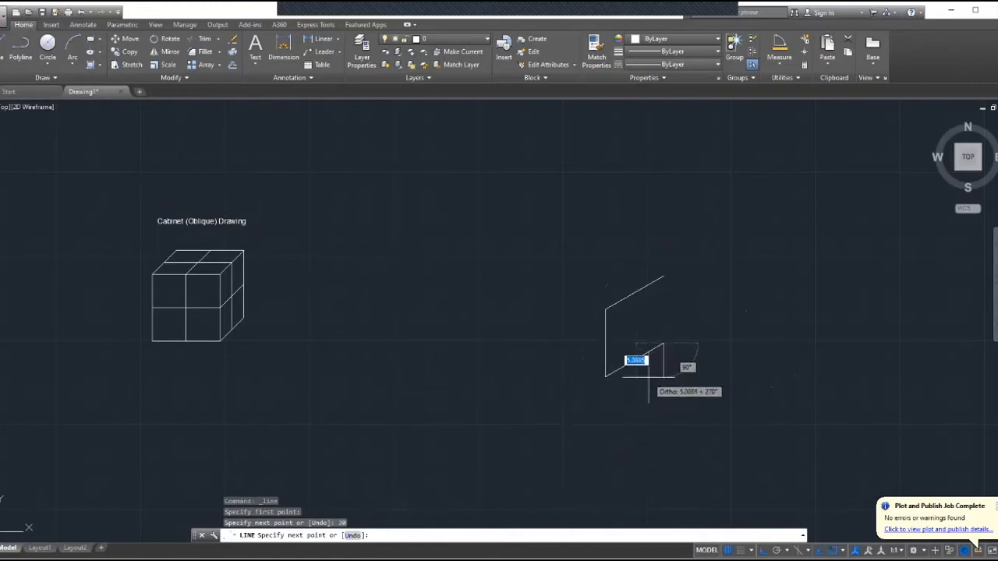
key(Escape)
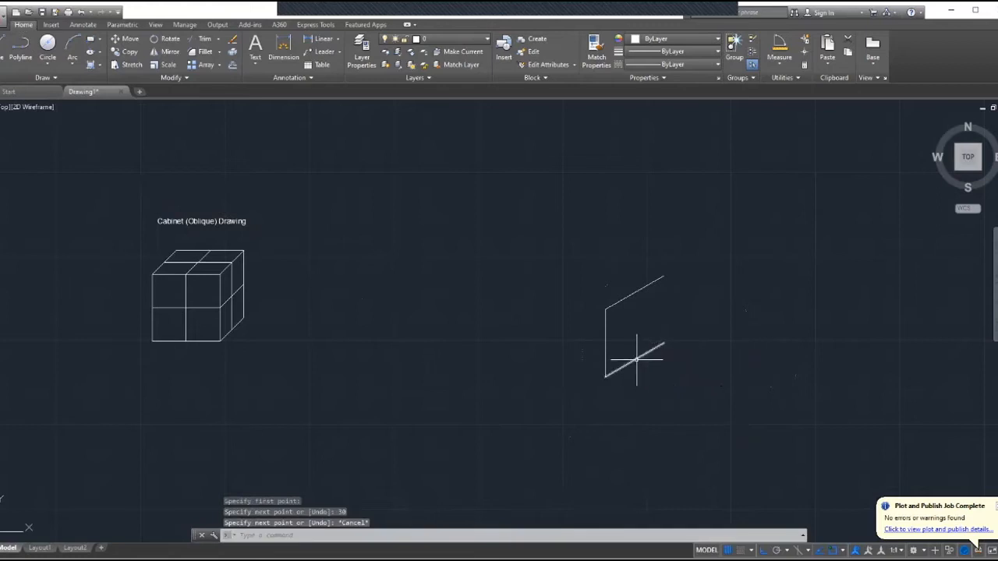
click(634, 360)
key(Delete)
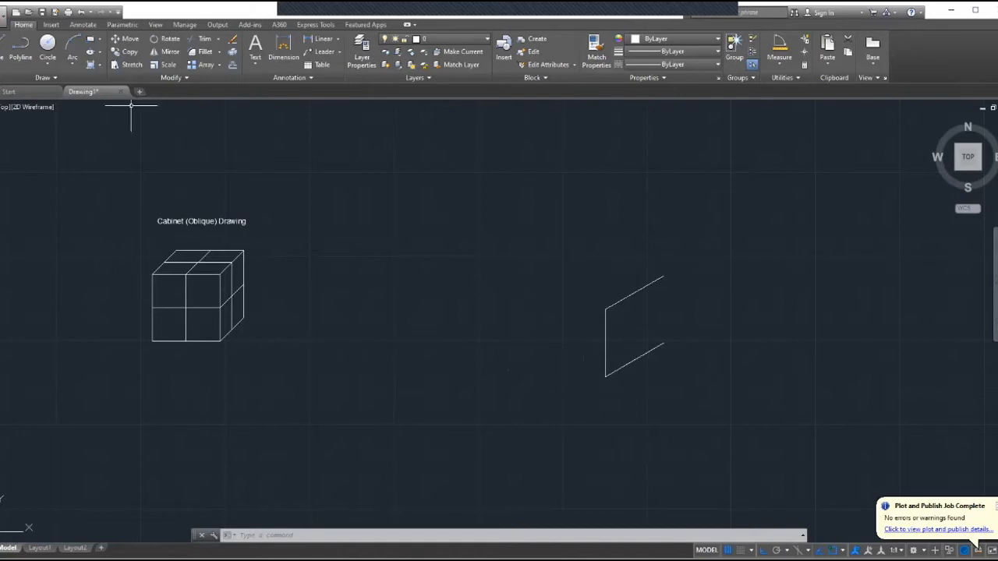
Draw a line of length 10 at 150° from the vertical line's lower endpoint
click(21, 48)
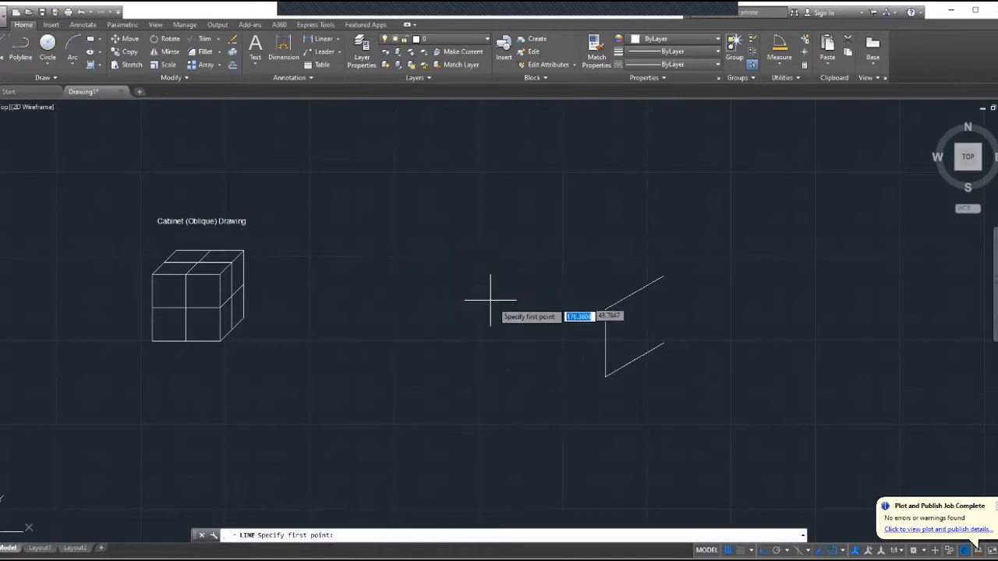
click(605, 376)
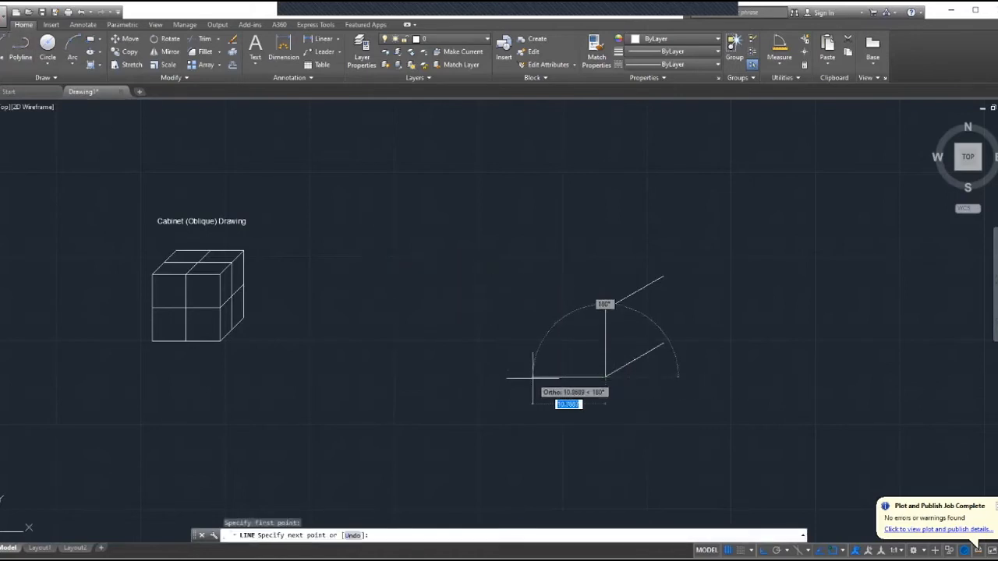
text(10)
key(Tab)
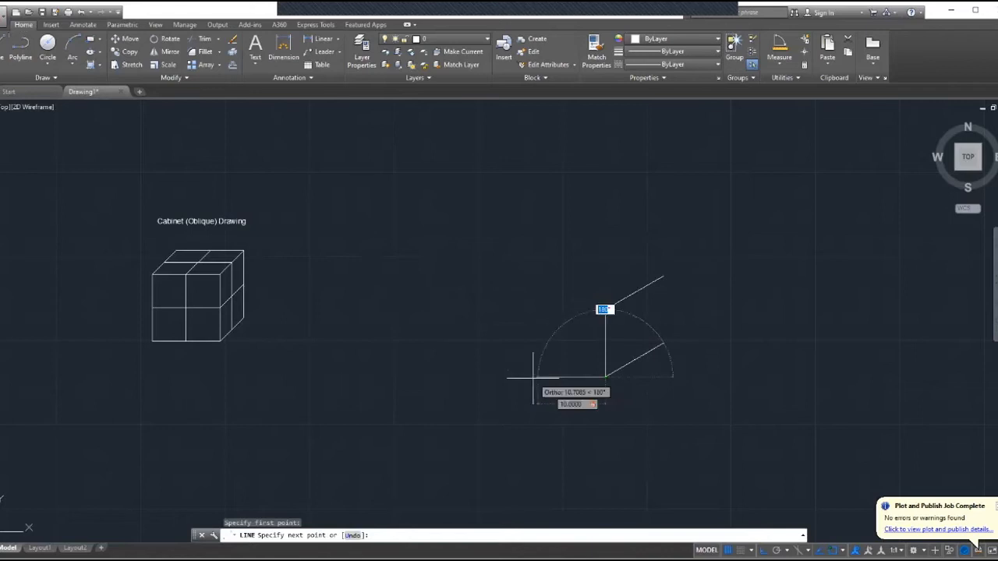
text(1)
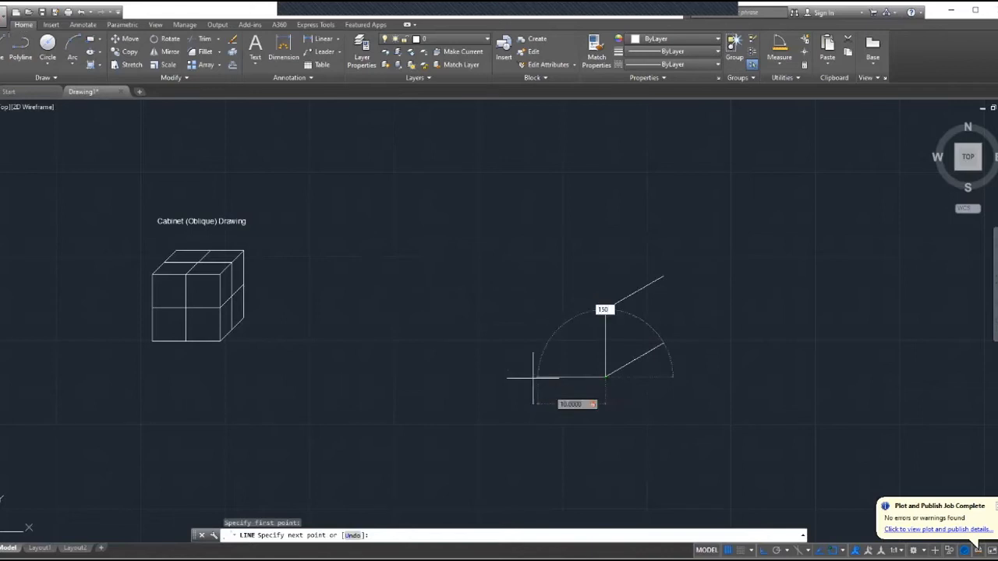
text(50)
key(Return)
key(Escape)
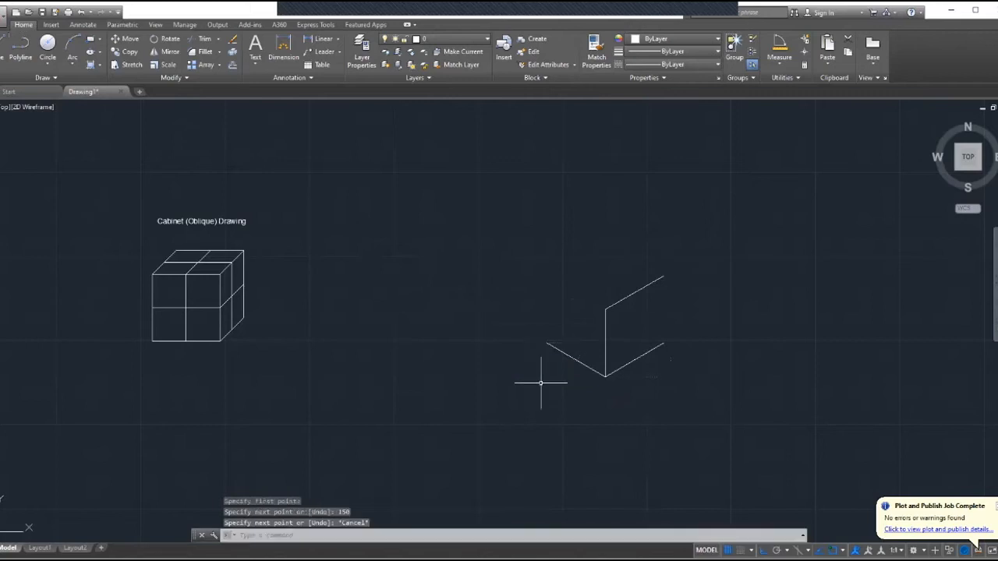
Copy the 150° line from its lower endpoint to the vertical line's upper endpoint and to the far end of the upper 30° line
click(603, 376)
right_click(602, 376)
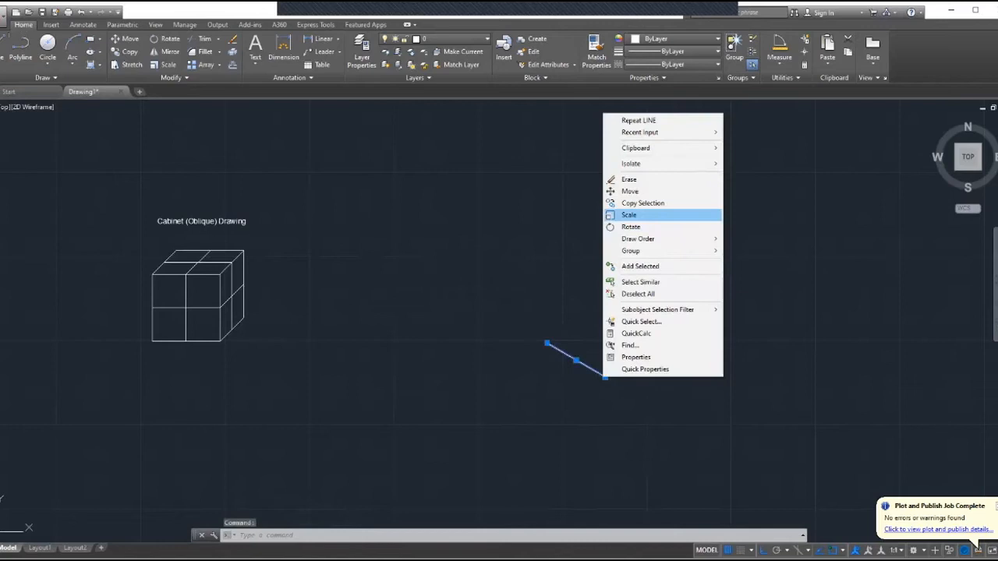
click(643, 202)
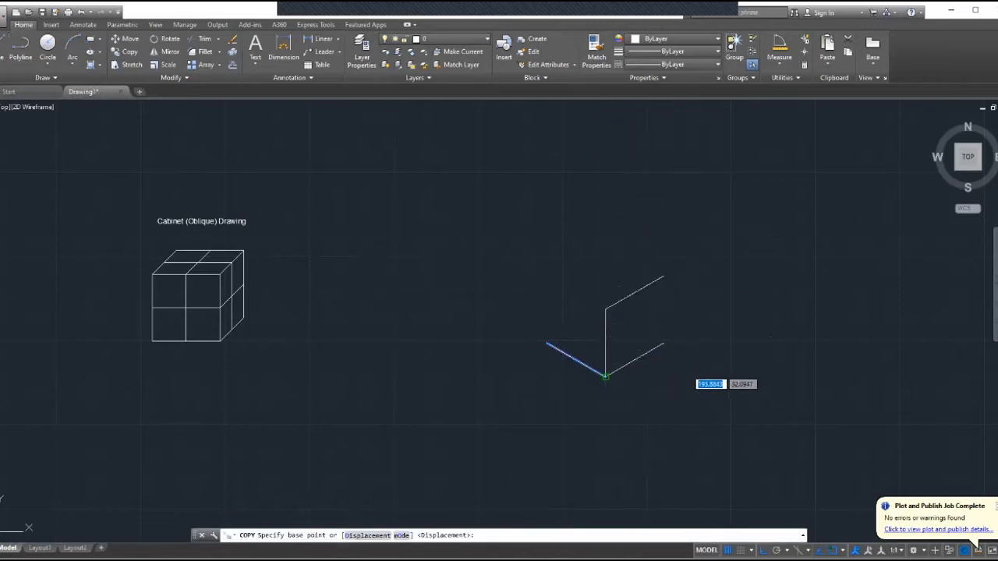
click(605, 376)
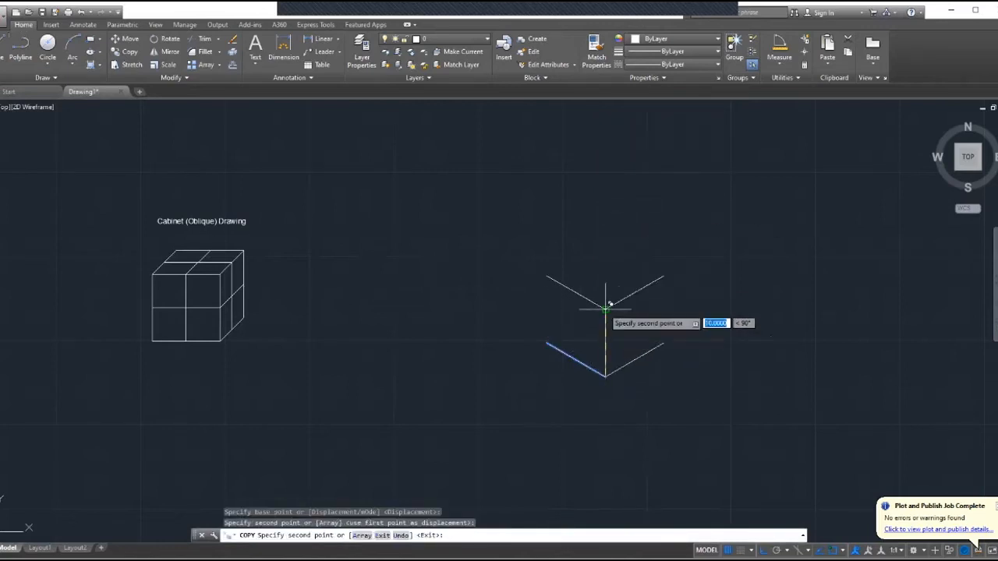
click(663, 275)
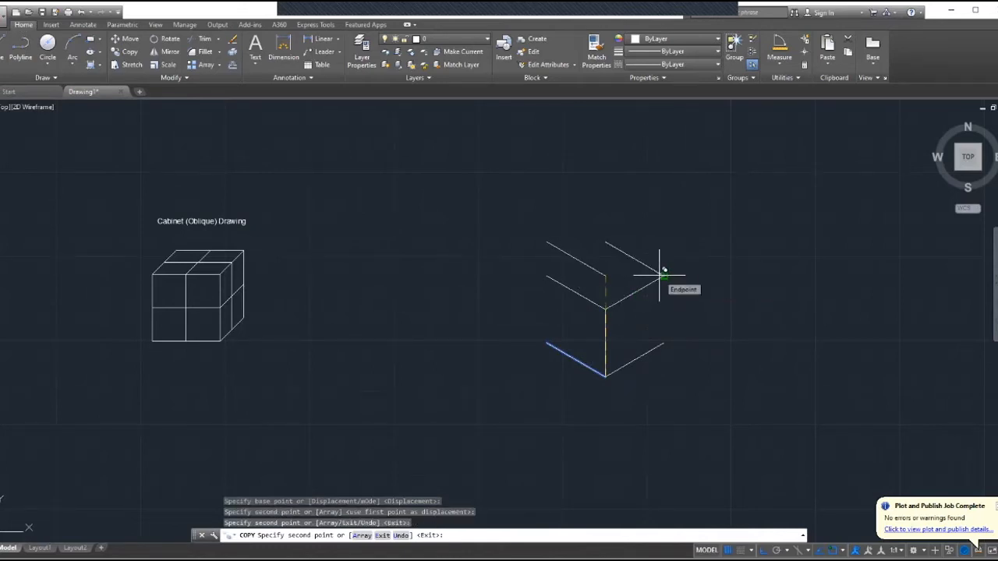
key(Escape)
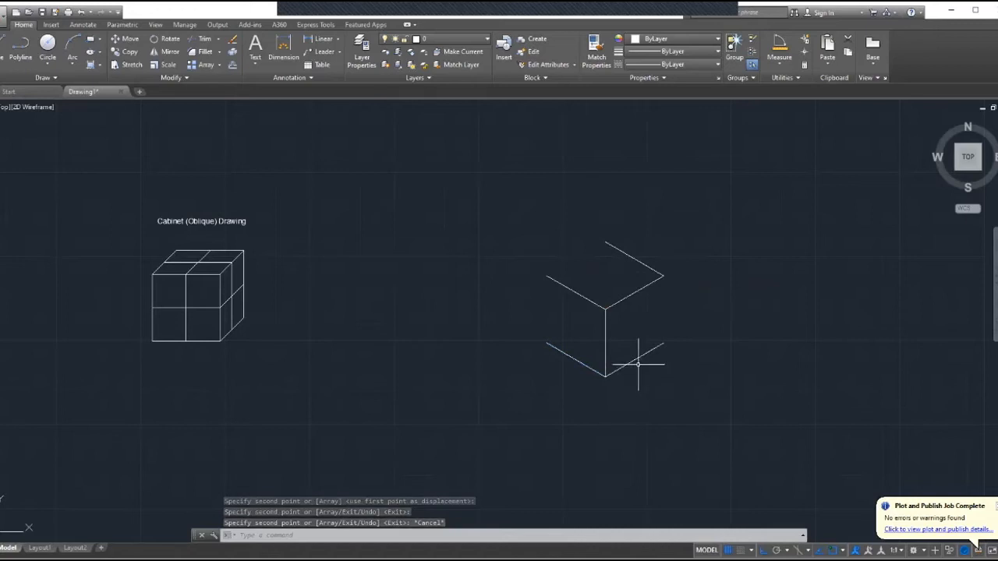
Copy the lower 30° line from its lower endpoint to the outer end of the upper 150° line, closing the cube's top face
click(624, 365)
right_click(625, 364)
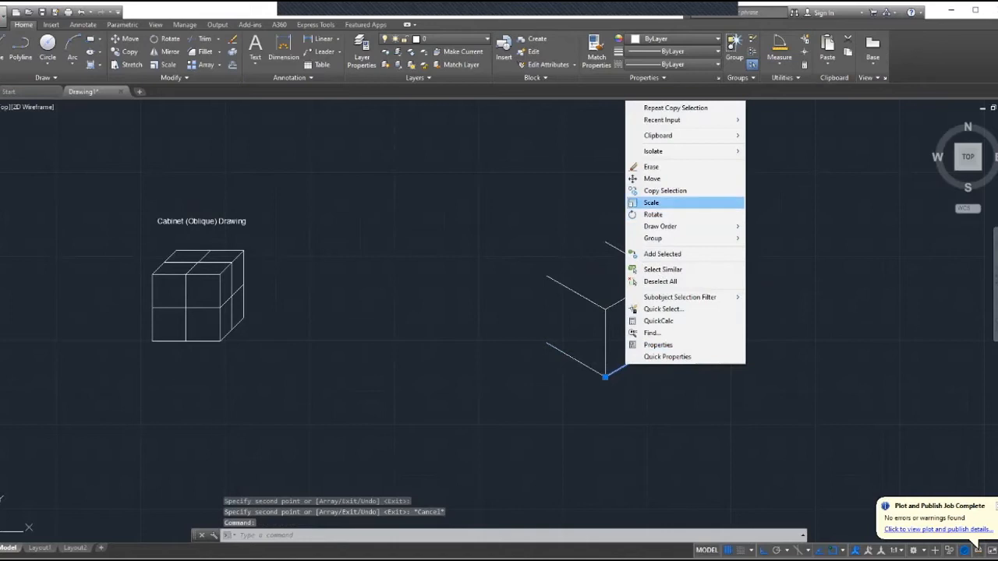
click(665, 190)
click(606, 375)
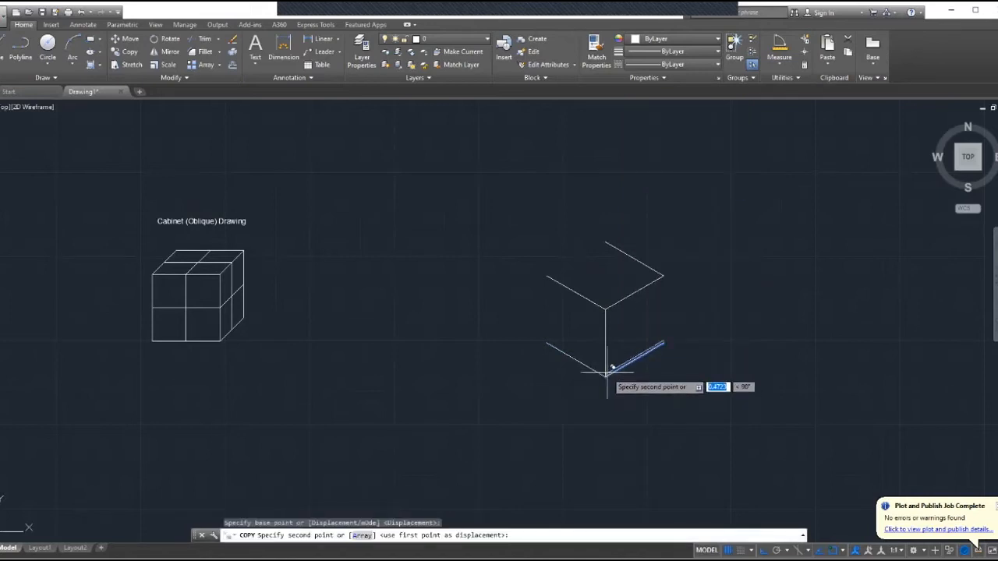
click(548, 276)
key(Escape)
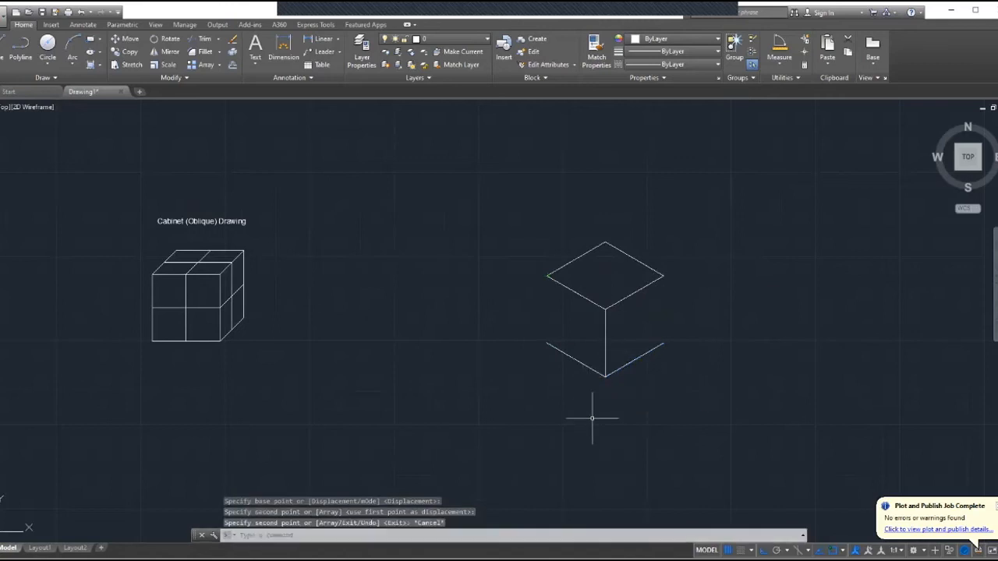
Copy the front vertical edge from its lower endpoint to the outer ends and the midpoints of both lower slanted edges
click(606, 368)
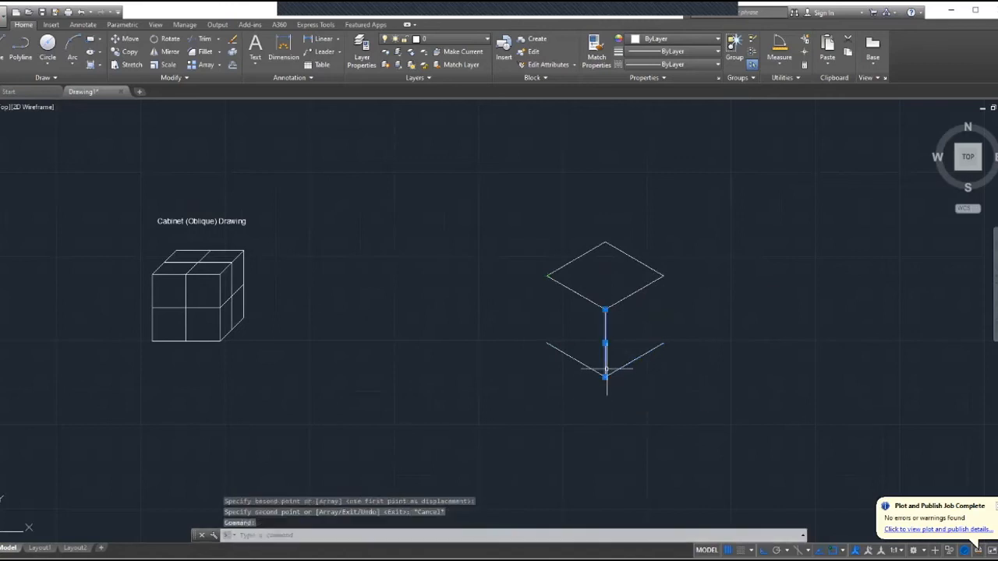
right_click(605, 368)
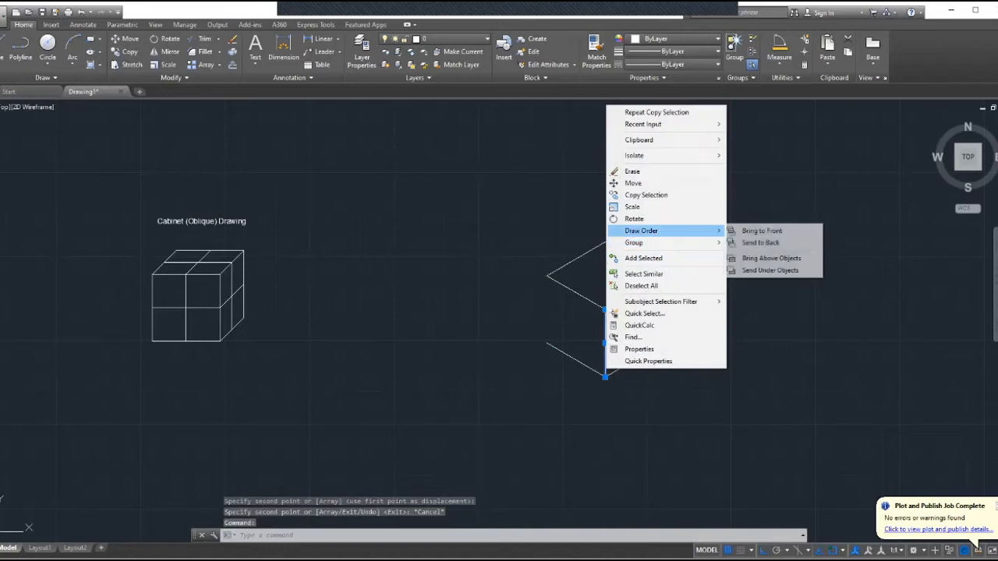
click(646, 195)
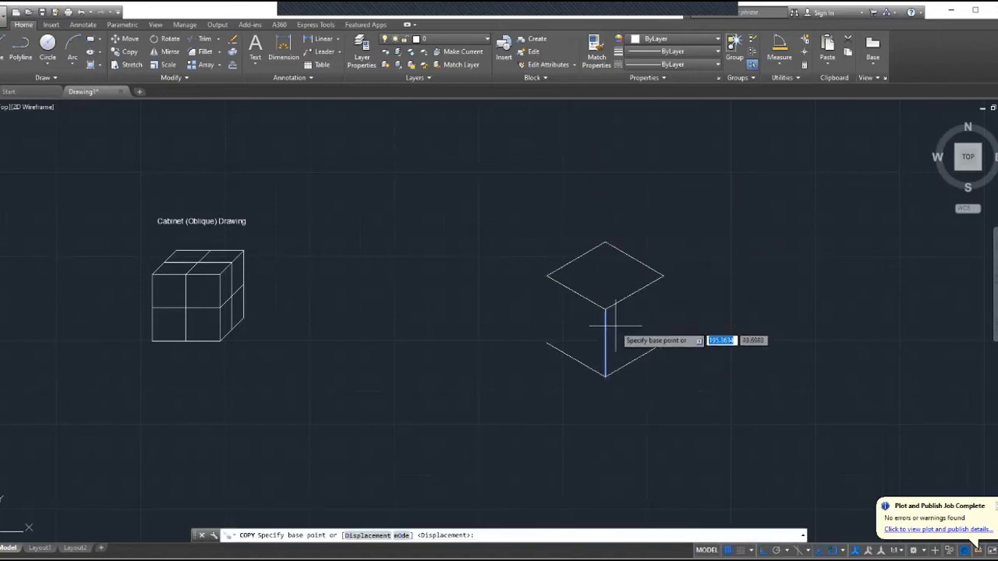
click(604, 376)
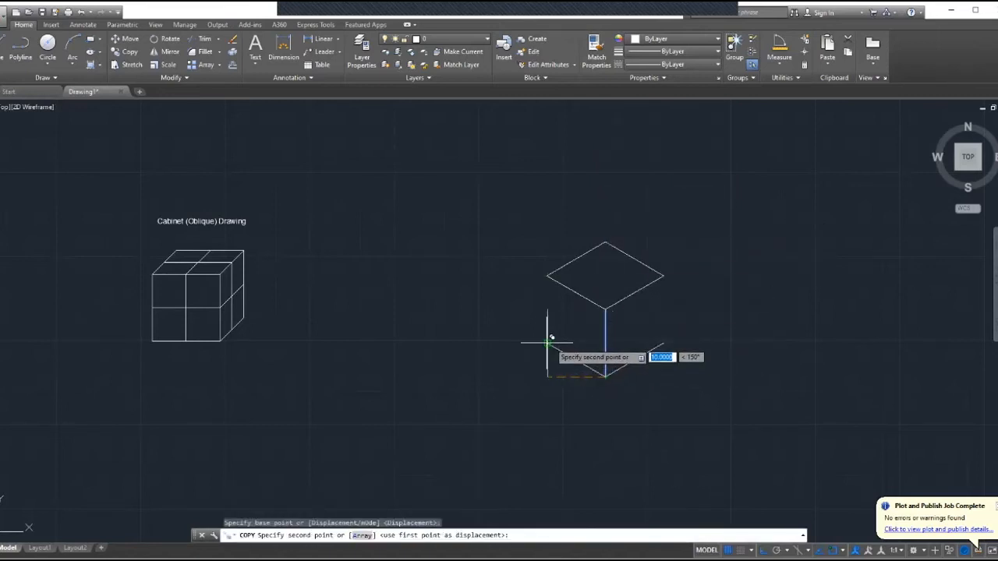
click(547, 343)
click(664, 343)
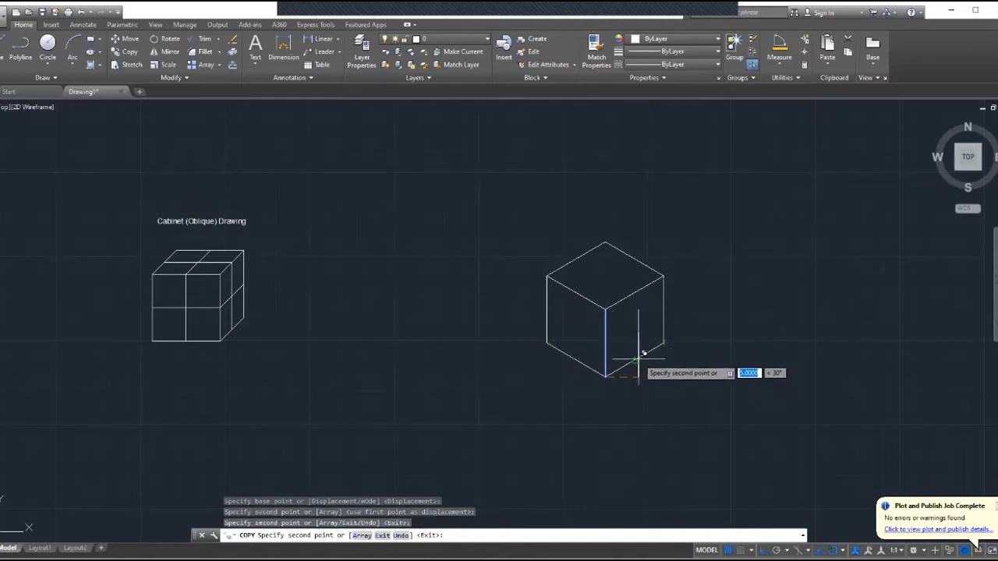
click(634, 360)
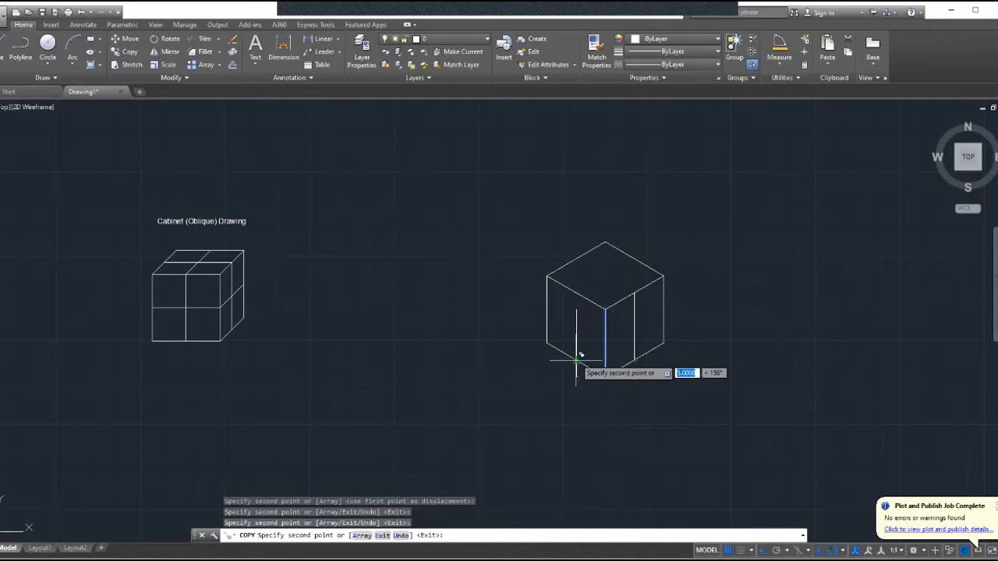
click(576, 360)
key(Escape)
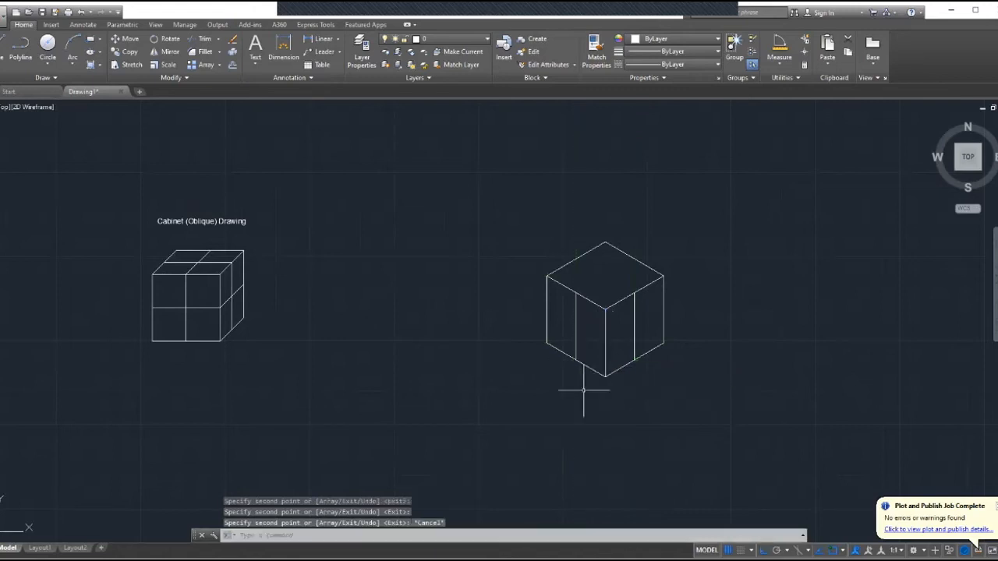
Copy the top face's front-right edge from the front corner to the midpoints of the front-left top edge and the front vertical edge
click(635, 293)
right_click(614, 309)
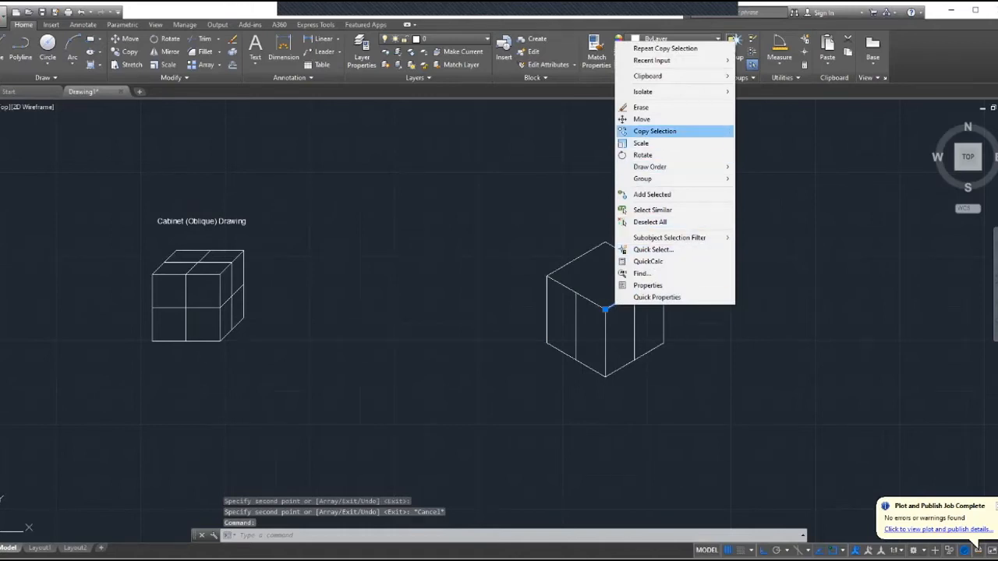
click(642, 131)
click(605, 310)
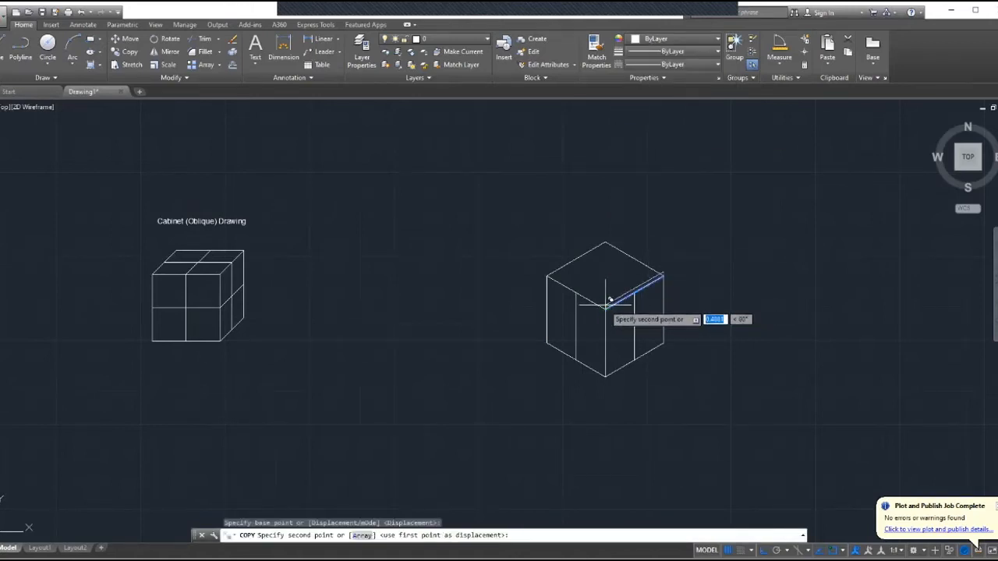
click(580, 292)
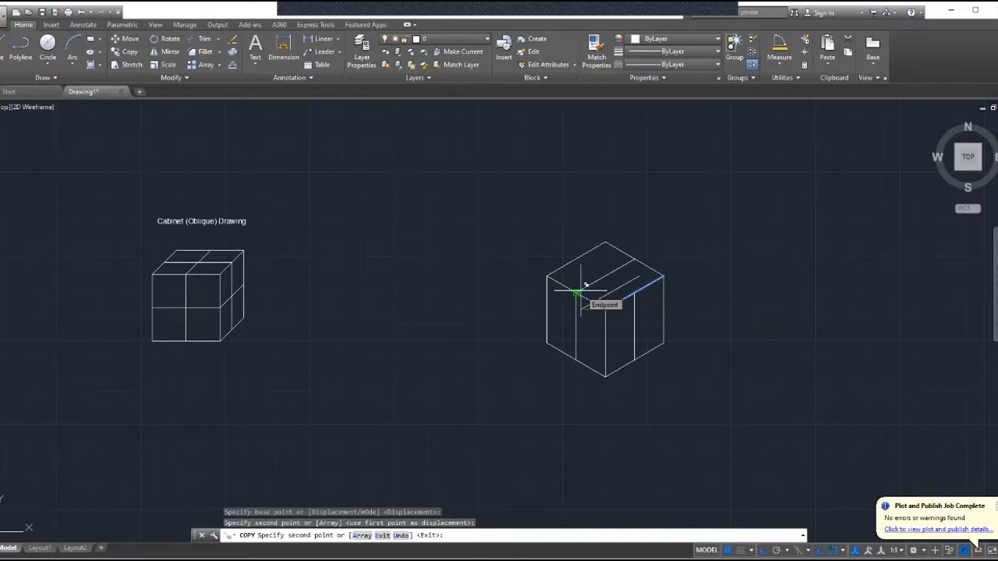
click(606, 341)
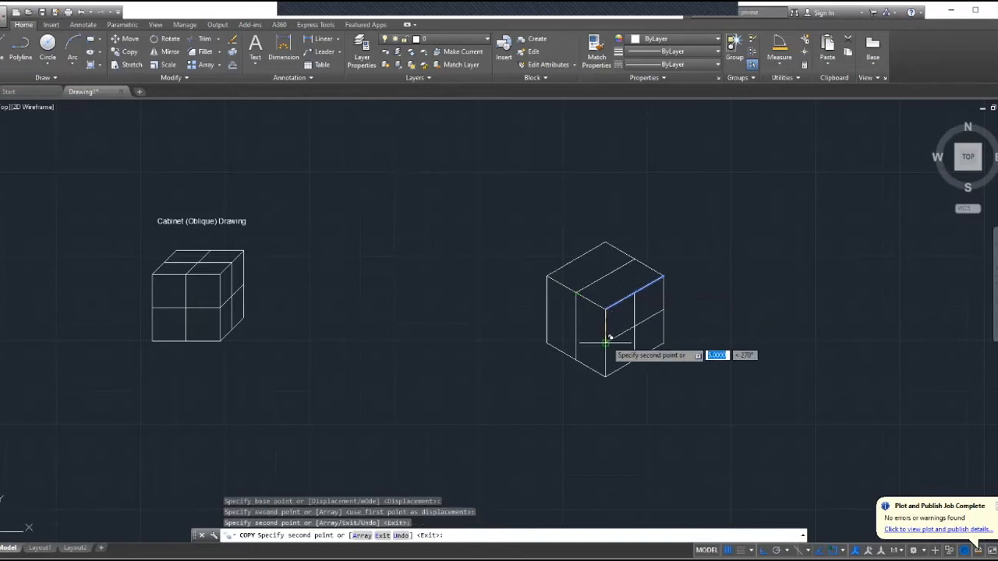
key(Escape)
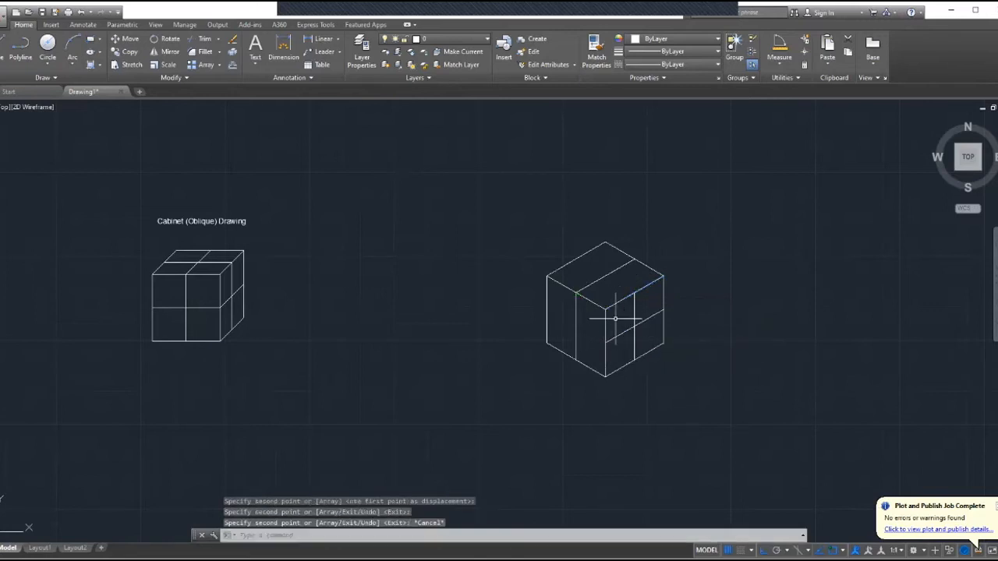
Copy the top face's front-left edge from the front corner to the midpoints of the front-right top edge and the front vertical edge
click(604, 309)
right_click(604, 309)
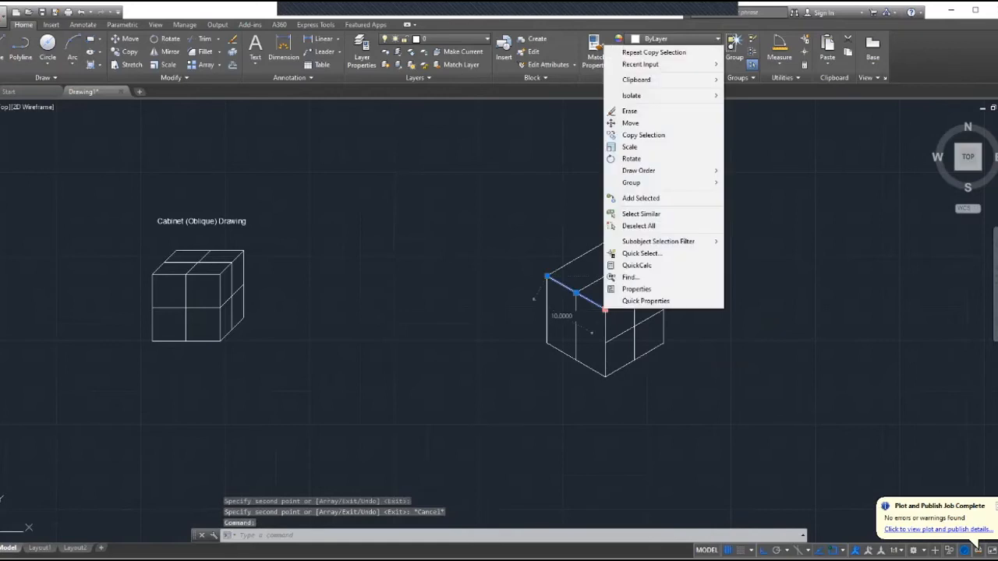
click(643, 135)
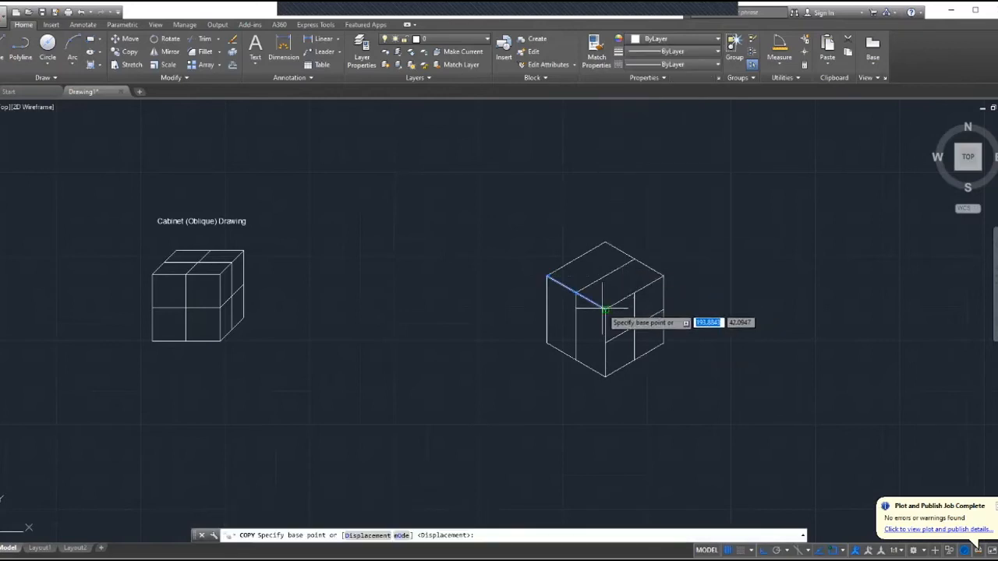
click(604, 310)
click(604, 341)
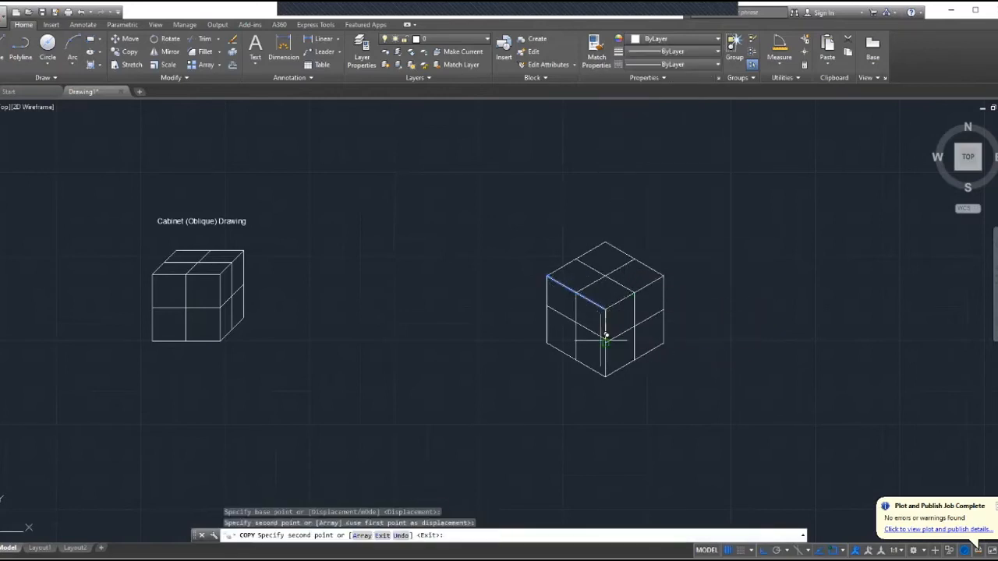
key(Escape)
Copy the "Cabinet (Oblique) Drawing" label straight across to a spot centred above the isometric cube
scroll(598, 423, down, 2)
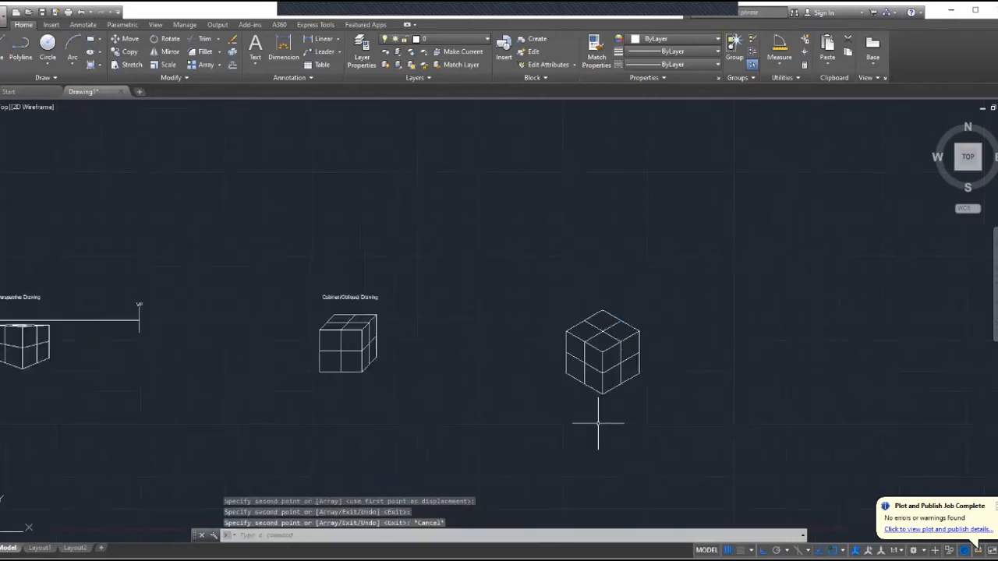
scroll(598, 424, down, 2)
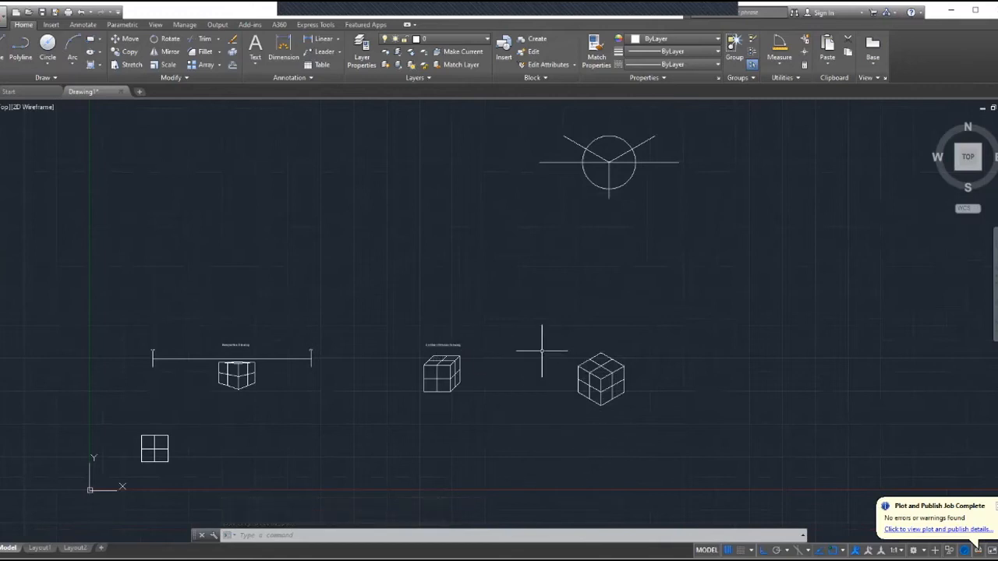
click(447, 343)
right_click(447, 344)
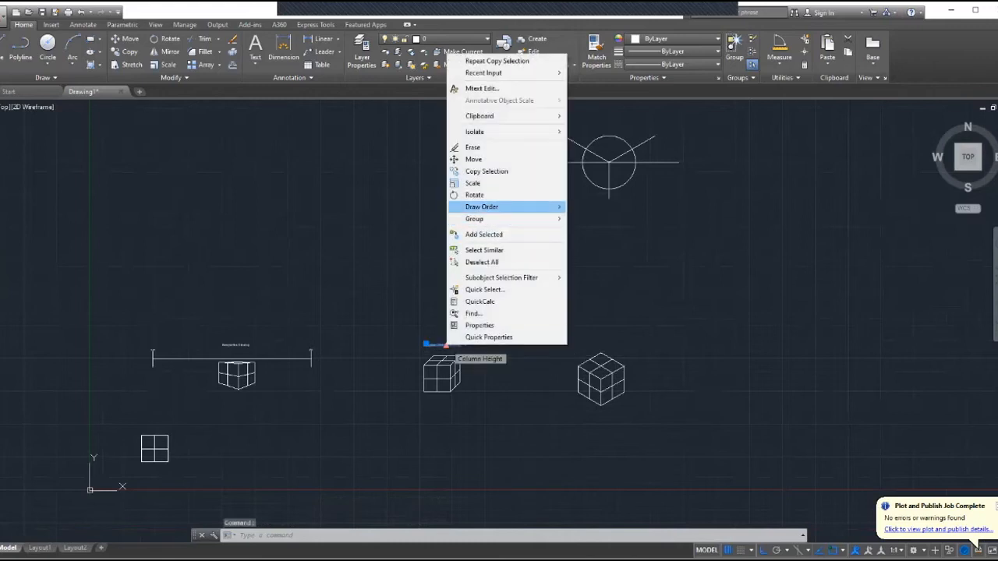
click(486, 171)
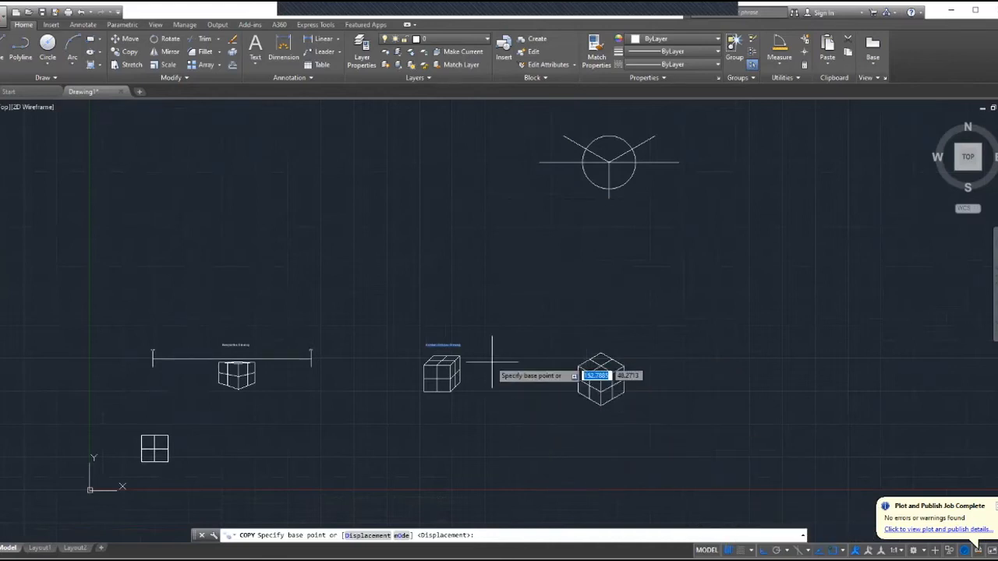
click(445, 345)
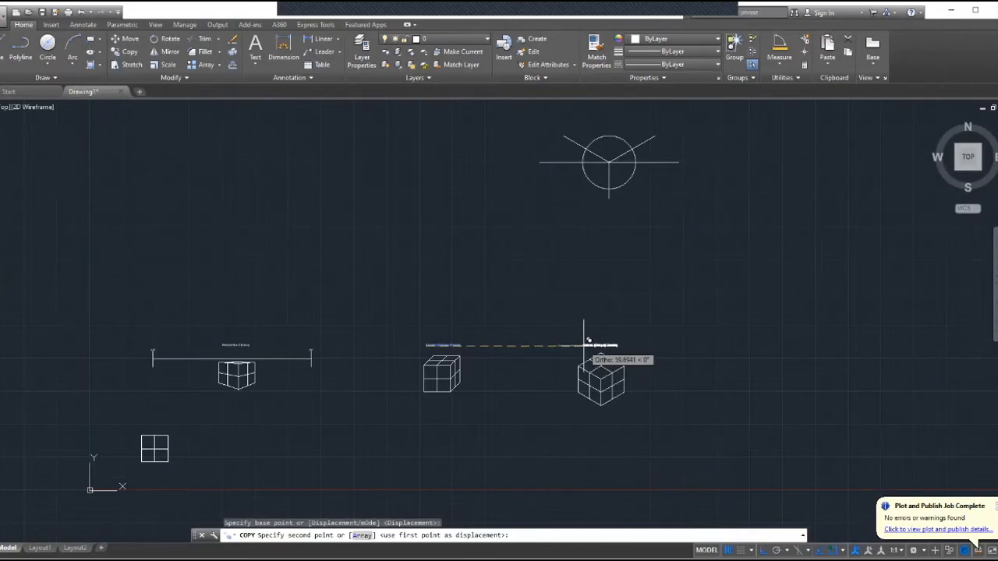
click(583, 345)
key(Escape)
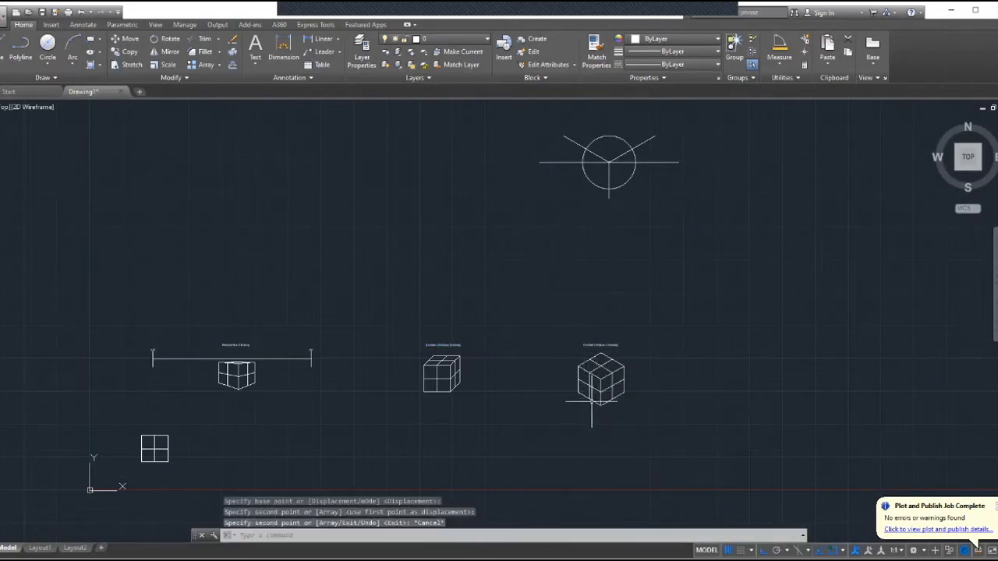
scroll(606, 348, up, 8)
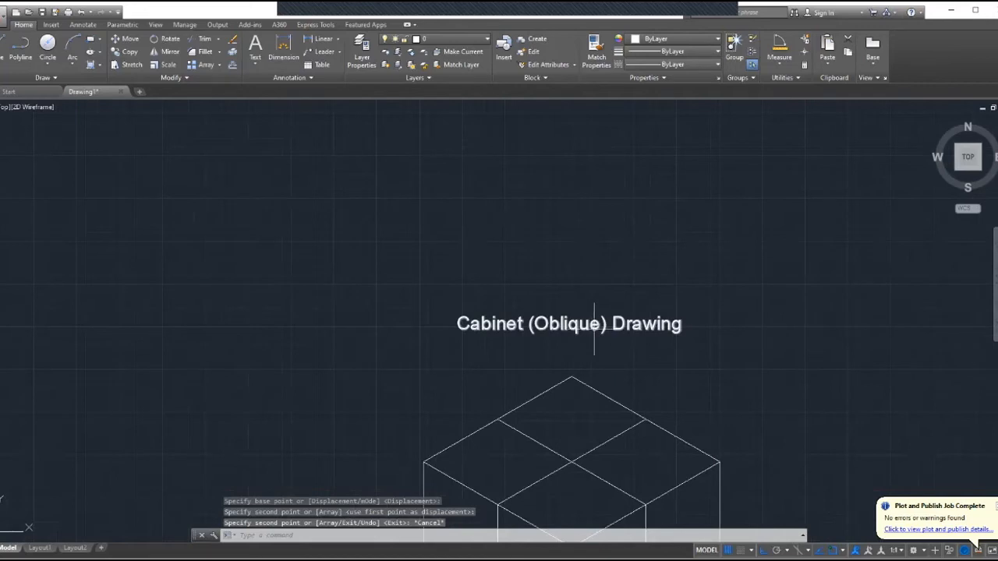
Change the copied label above the isometric cube to read "Isometric Drawing"
click(599, 323)
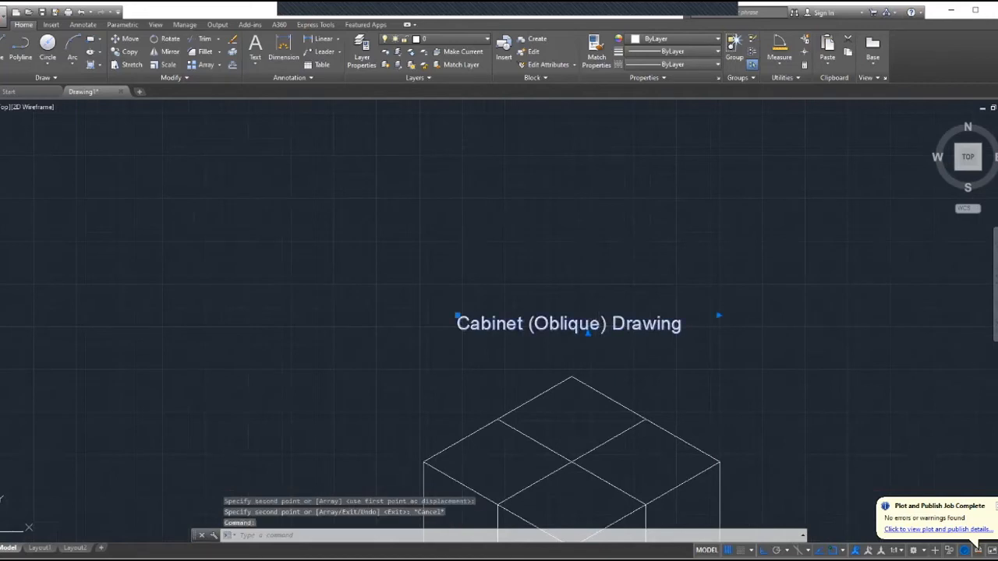
double_click(600, 323)
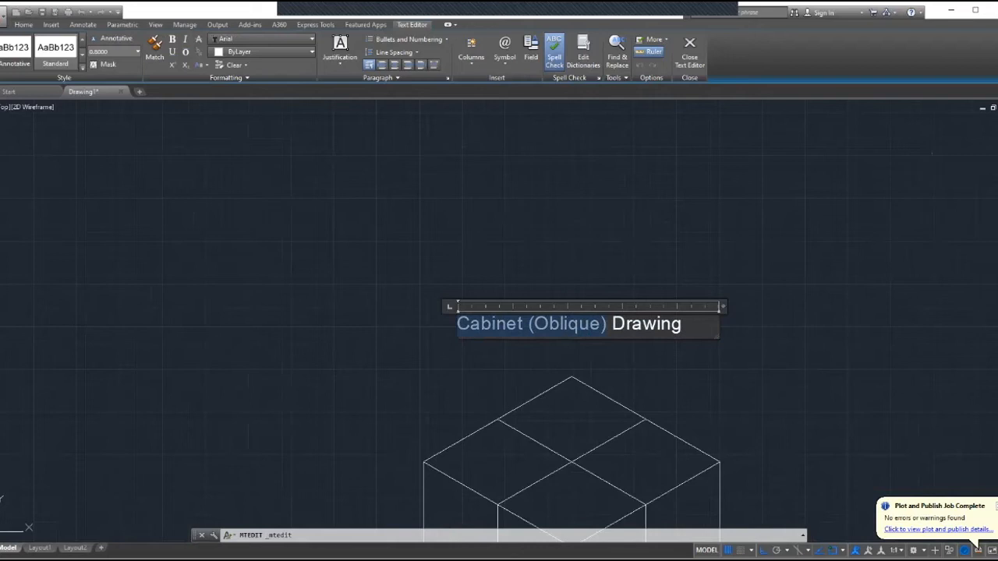
text(Isometric)
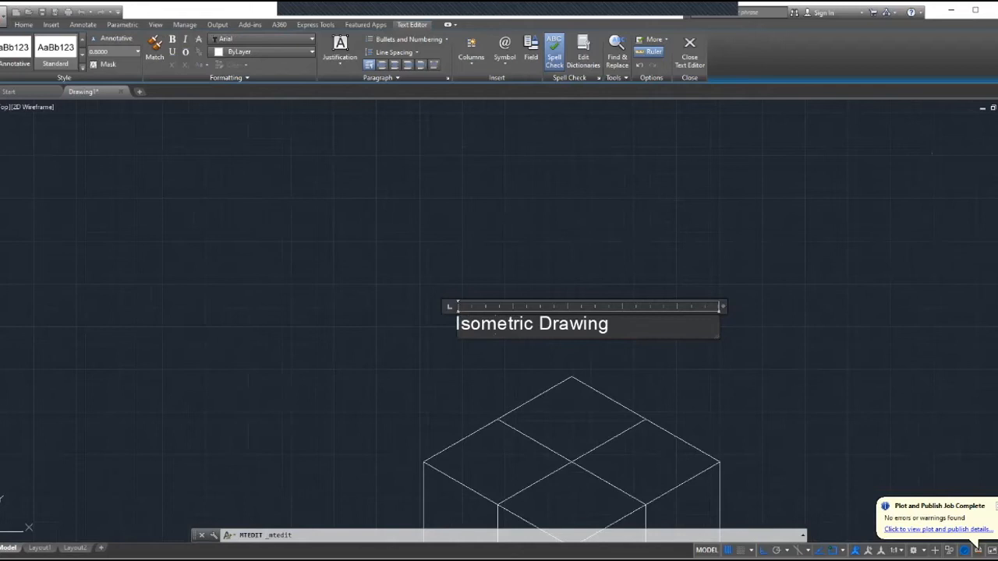
click(801, 448)
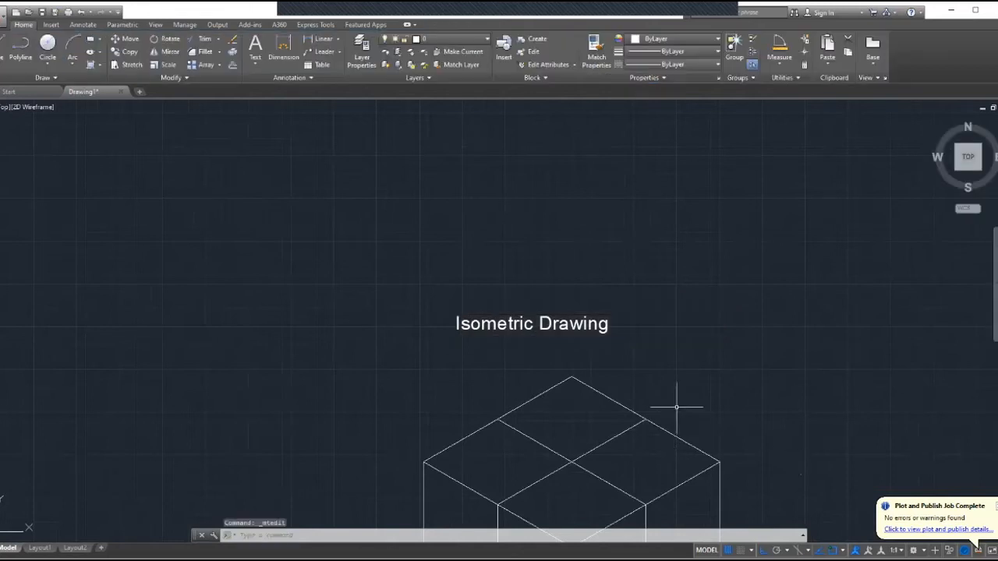
Move the "Isometric Drawing" label horizontally about 2 units so it sits centred above the isometric cube
click(533, 324)
right_click(533, 323)
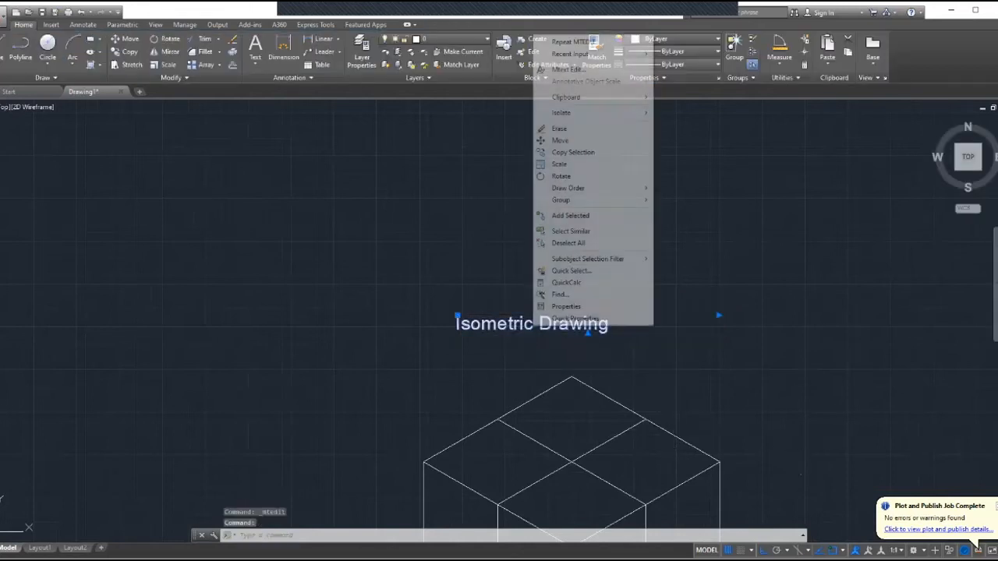
click(559, 141)
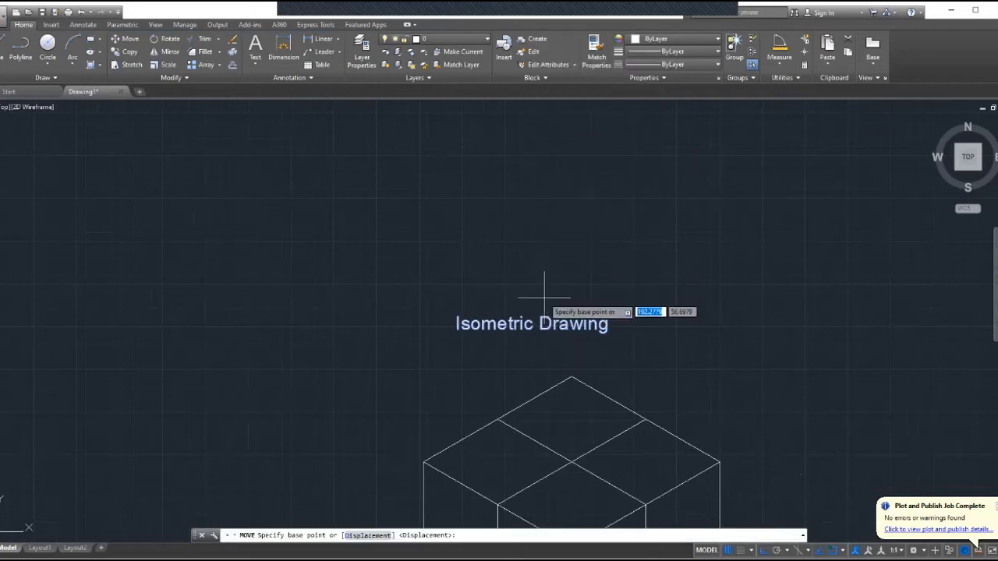
click(535, 318)
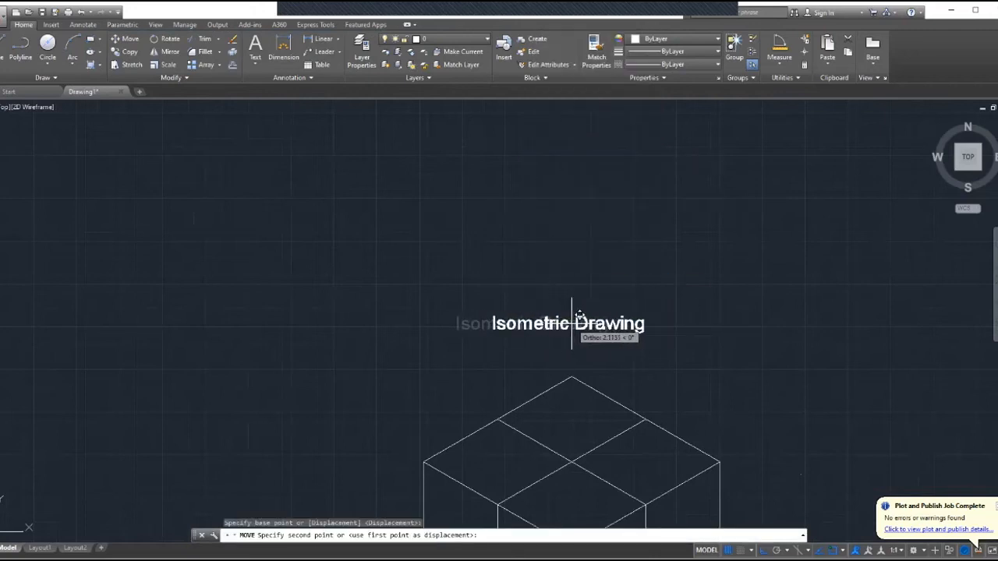
click(572, 322)
Examine the finished perspective, cabinet and isometric drawings and compare them with the original square
scroll(572, 324, down, 5)
scroll(571, 324, down, 2)
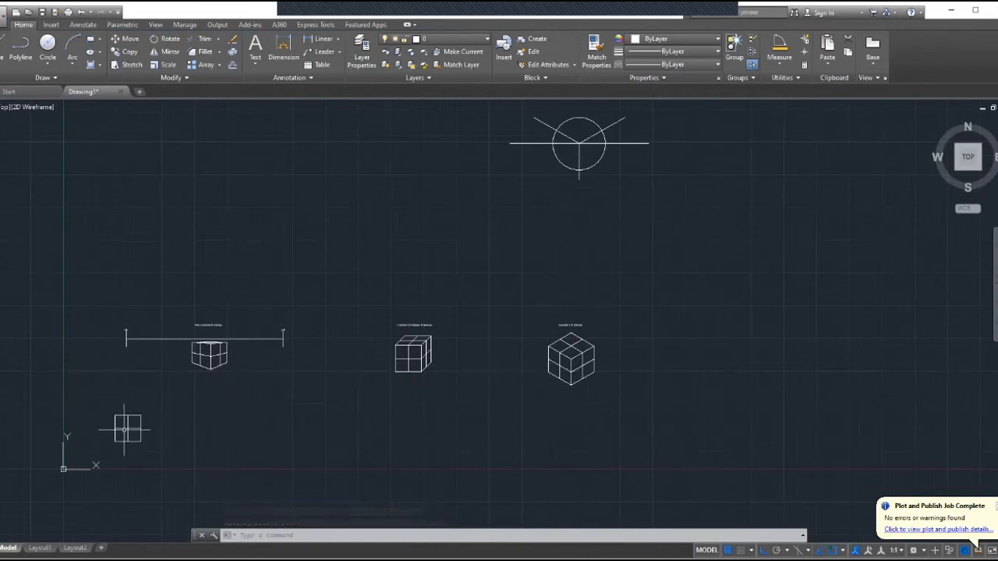
scroll(127, 424, up, 4)
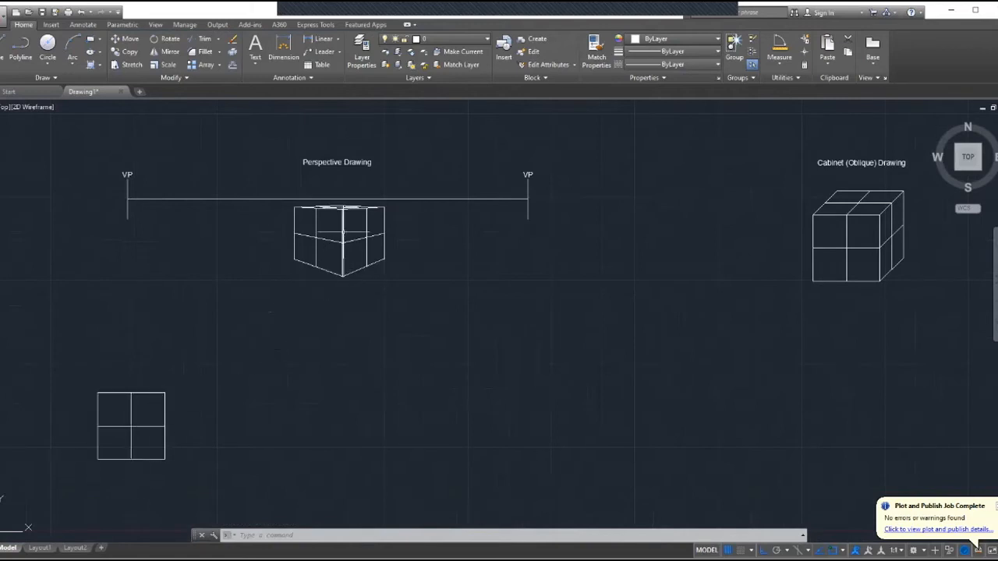
scroll(341, 234, down, 4)
scroll(379, 329, up, 3)
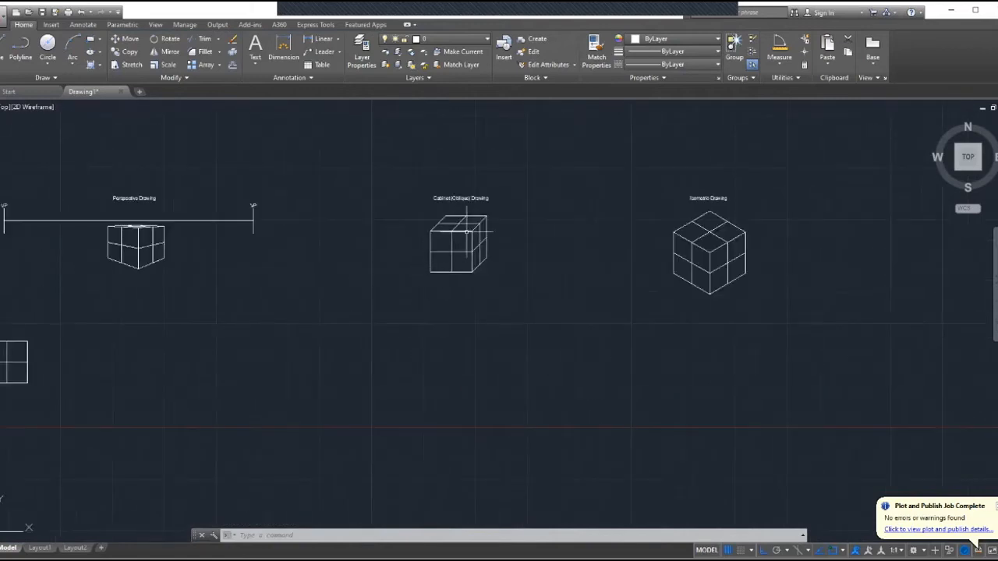
scroll(467, 232, down, 4)
scroll(546, 241, up, 4)
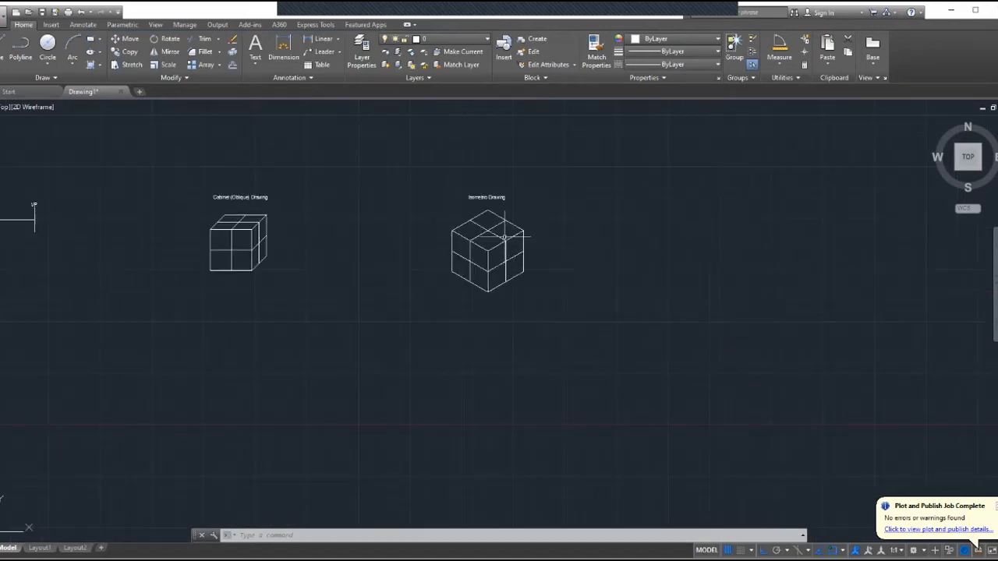
scroll(515, 249, down, 5)
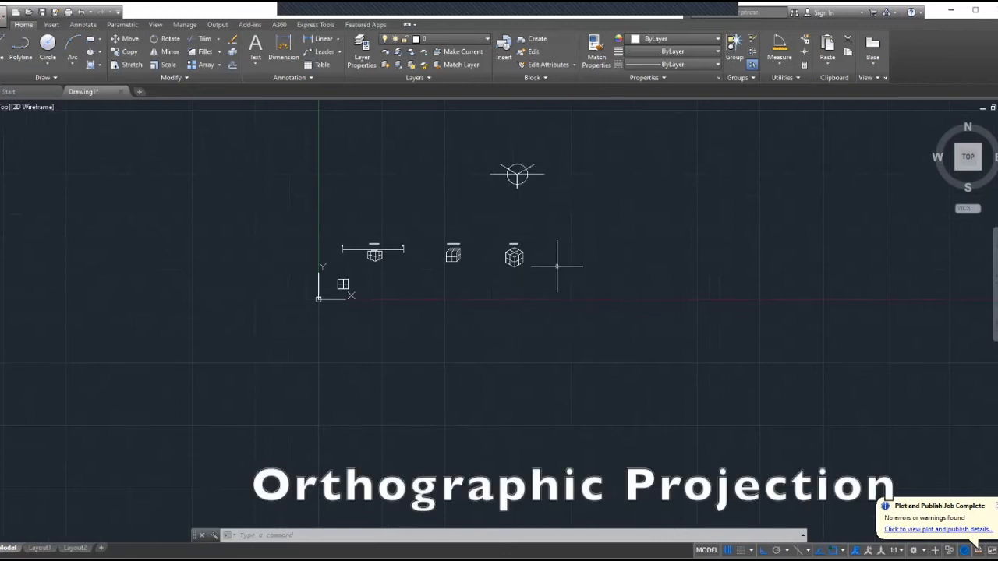
scroll(549, 274, up, 2)
scroll(537, 286, down, 2)
scroll(520, 280, up, 2)
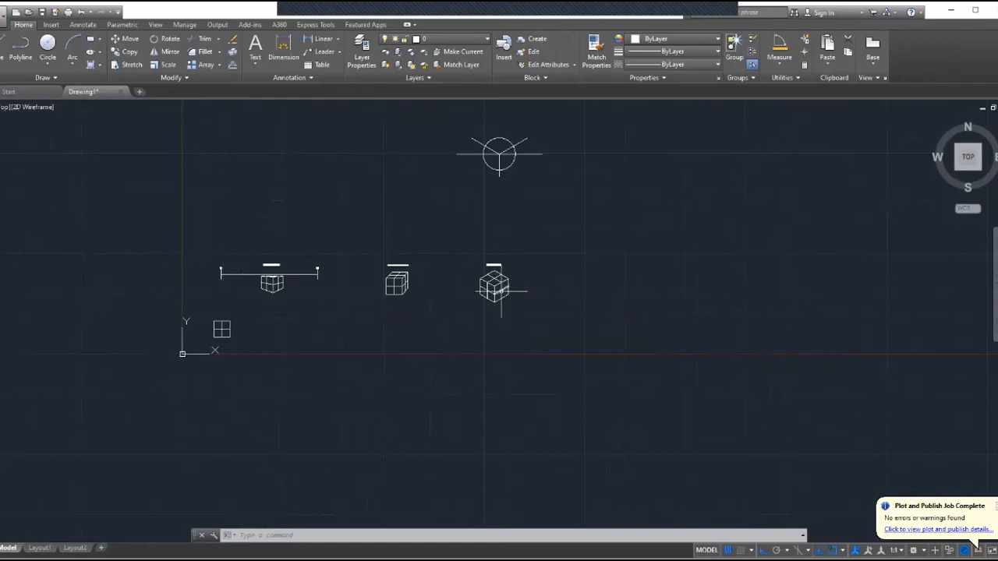
Copy the original square with midlines straight across to two side-by-side spots beyond the isometric cube, the farther about 254 units away
mouse_move(501, 292)
mouse_move(248, 317)
mouse_down()
mouse_move(218, 326)
mouse_move(237, 341)
mouse_up()
right_click(238, 340)
click(273, 177)
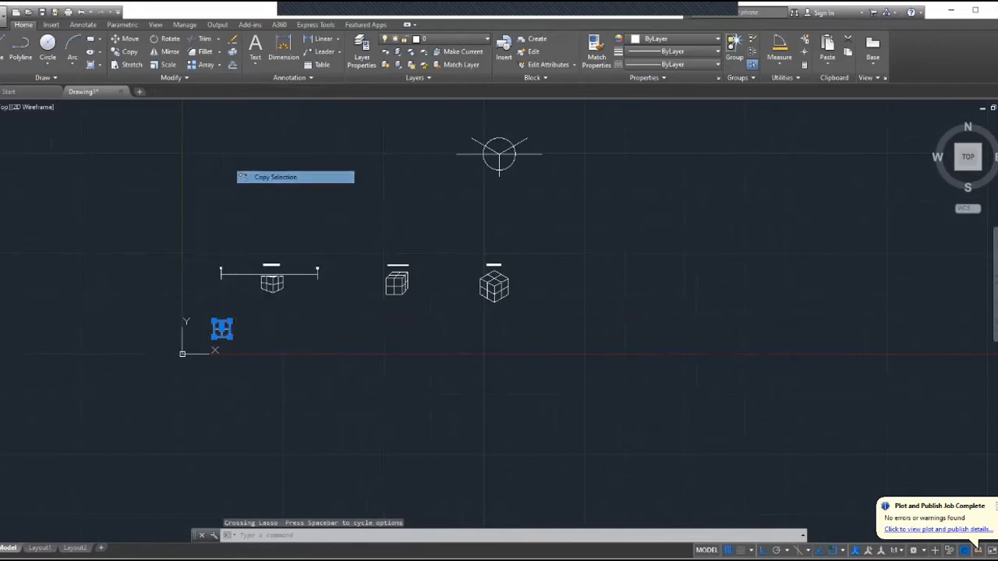
click(222, 329)
scroll(236, 331, down, 5)
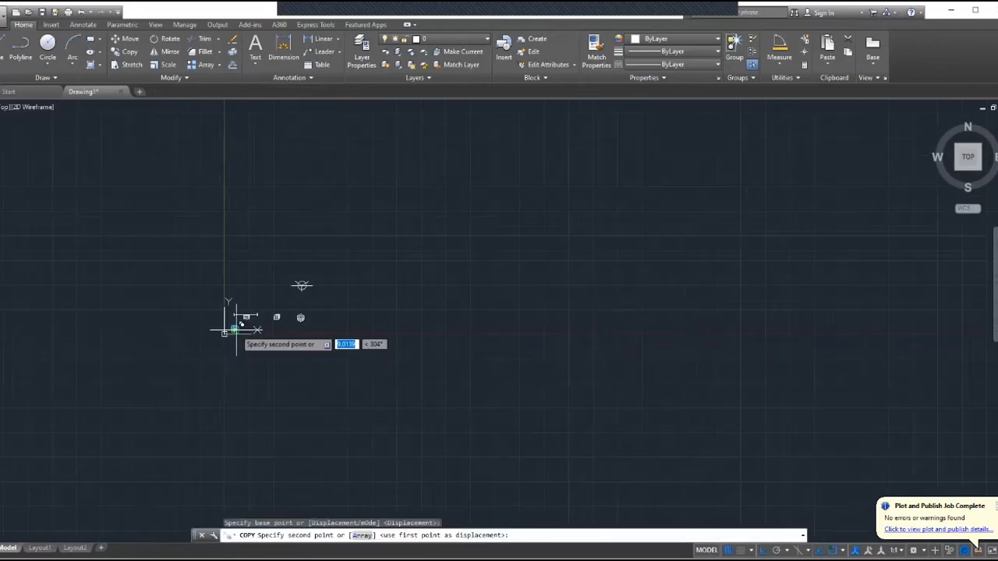
scroll(312, 329, up, 5)
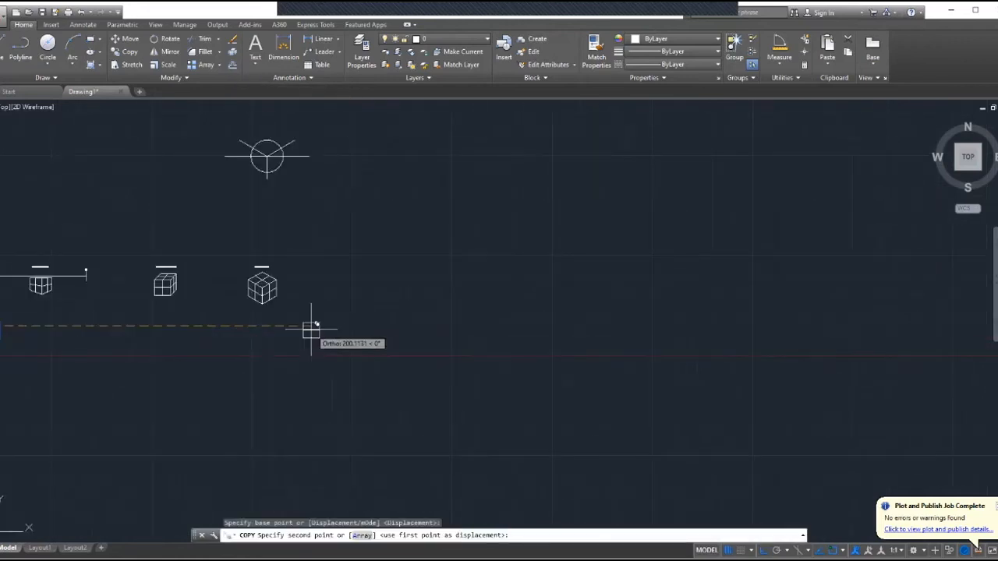
click(367, 328)
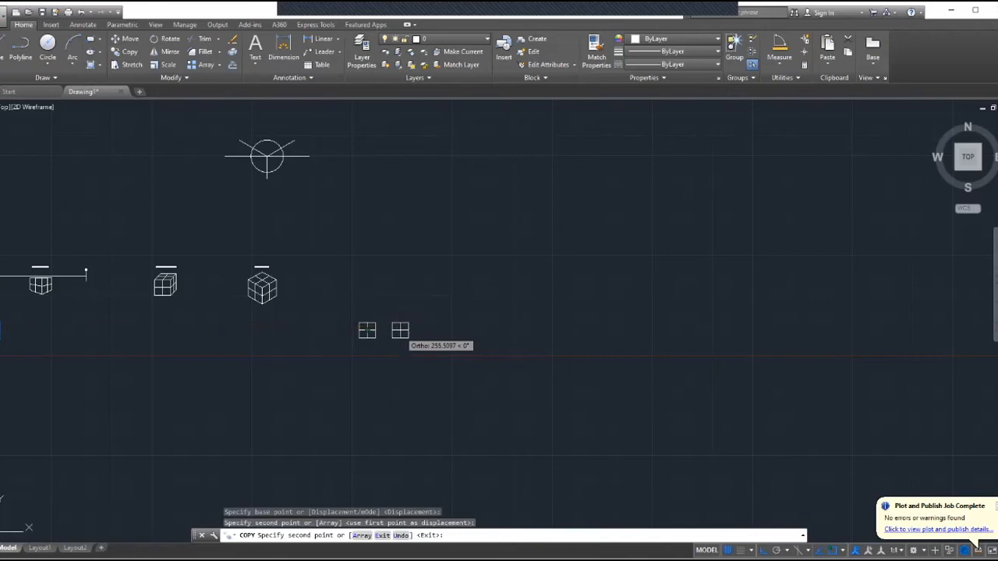
click(400, 331)
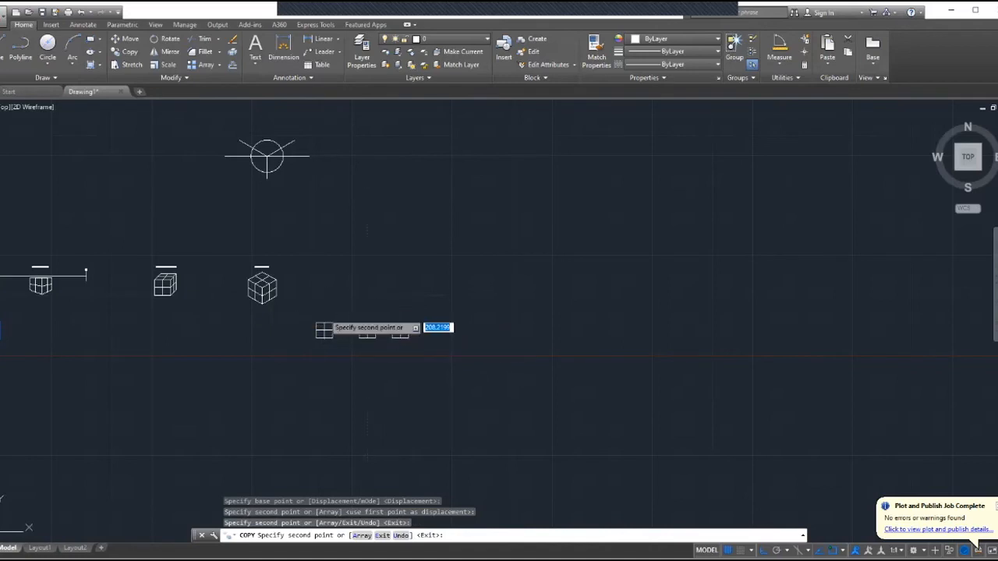
key(Escape)
Copy the nearer of the two new squares straight up about 17 units to form the top view
scroll(356, 339, up, 6)
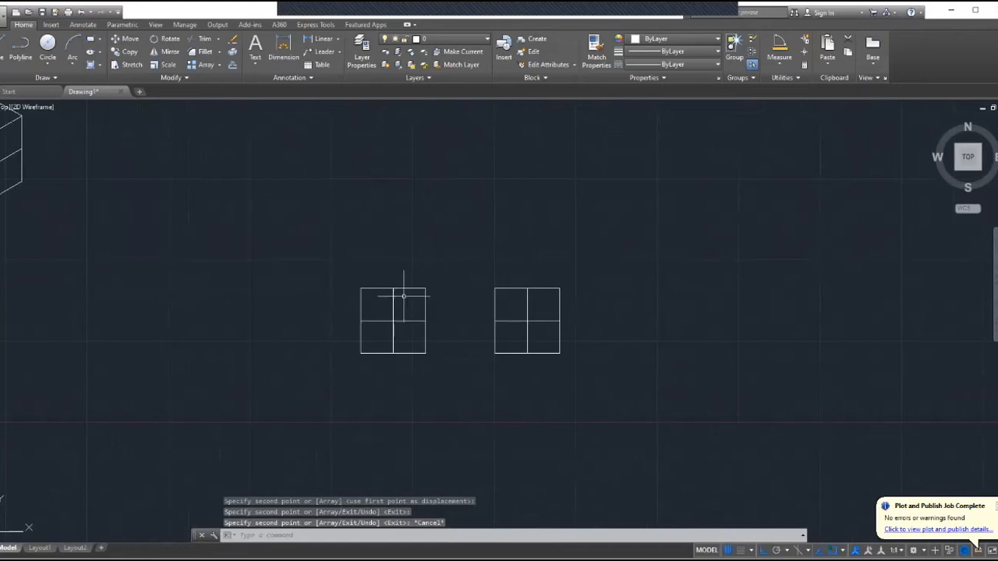
click(382, 266)
mouse_move(382, 266)
mouse_down()
mouse_move(408, 364)
mouse_move(445, 335)
mouse_move(406, 328)
mouse_up()
right_click(406, 326)
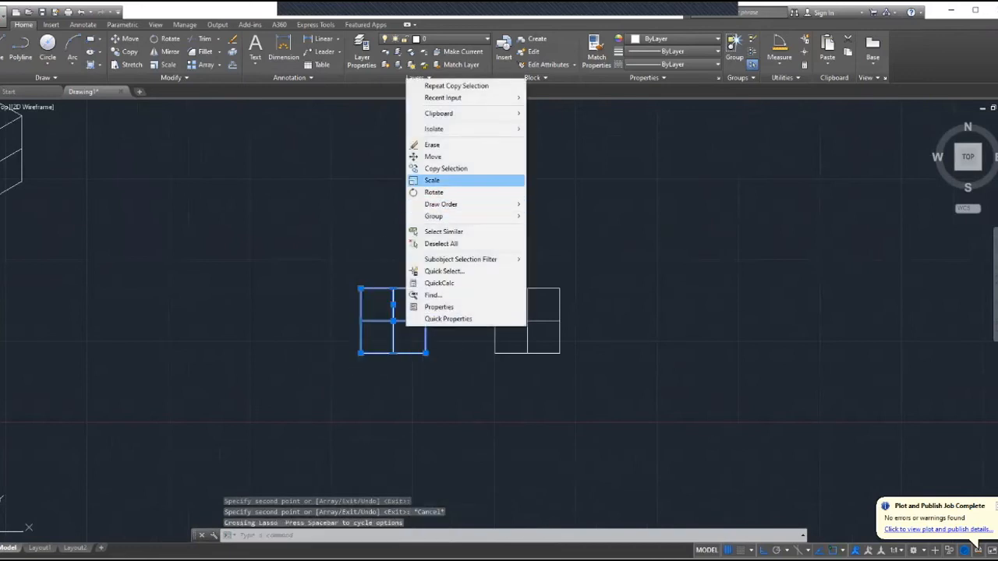
click(445, 169)
click(397, 315)
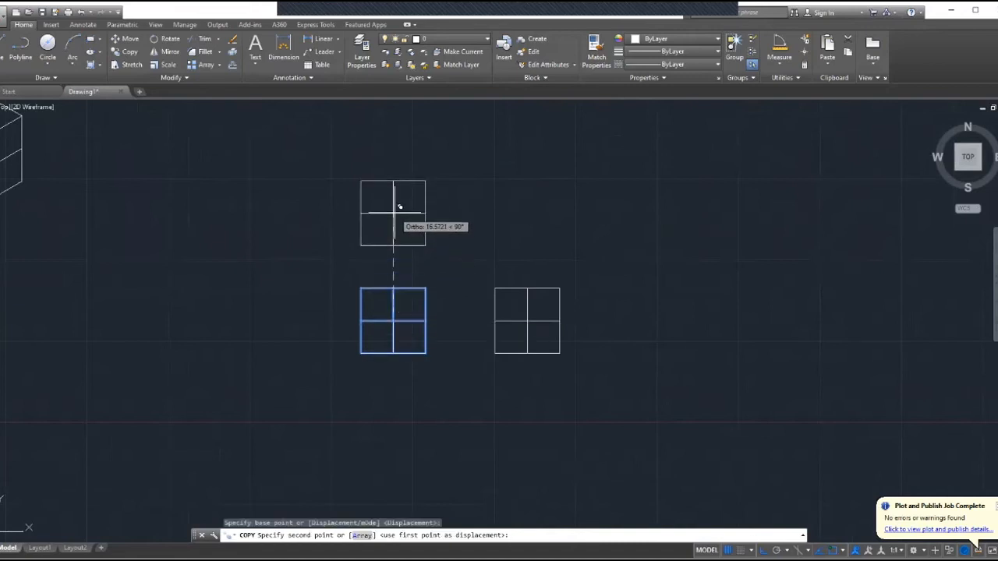
click(398, 206)
key(Escape)
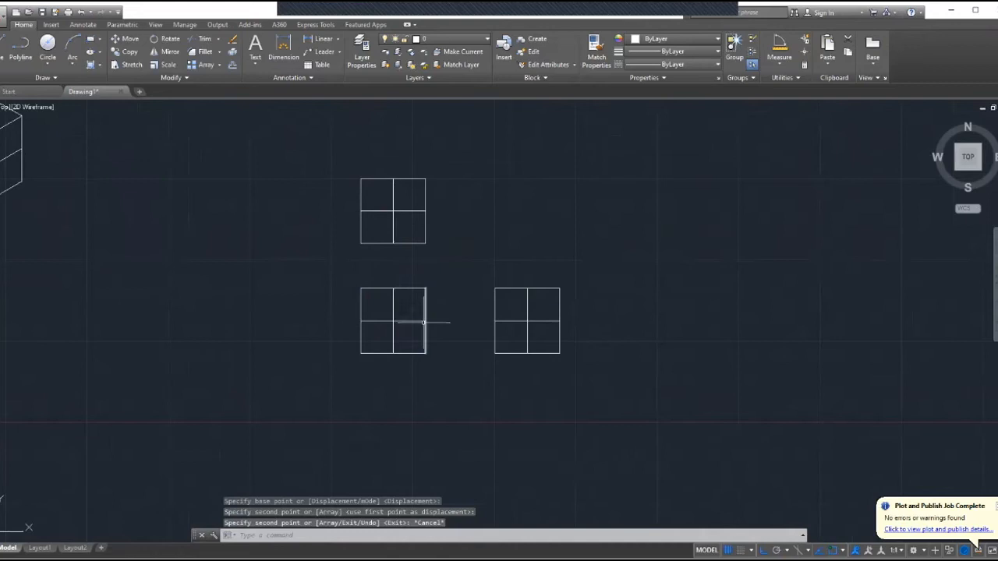
Copy the "Isometric Drawing" label straight across to a spot above the three orthographic squares
scroll(413, 342, down, 4)
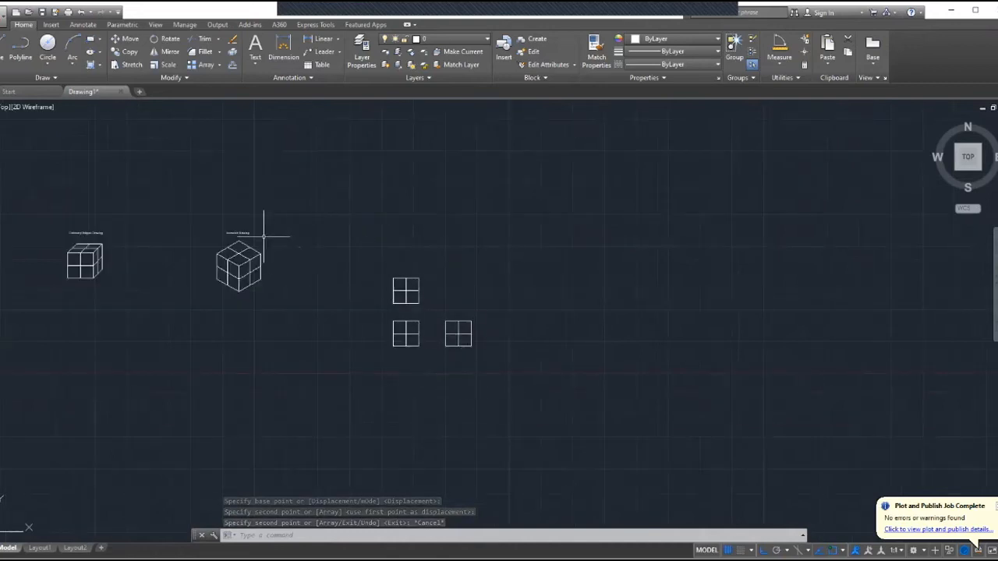
scroll(263, 236, up, 2)
click(208, 224)
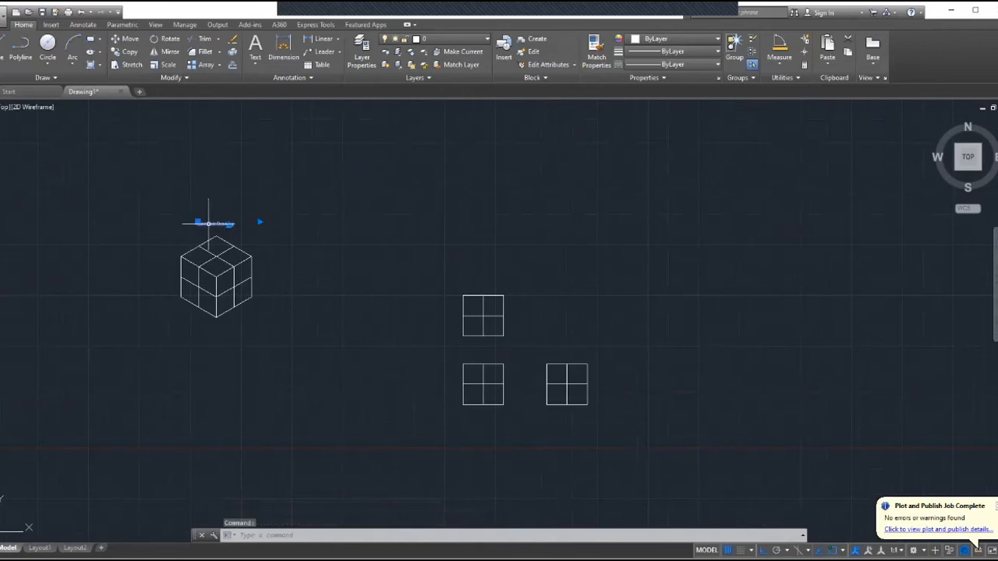
right_click(208, 224)
click(242, 339)
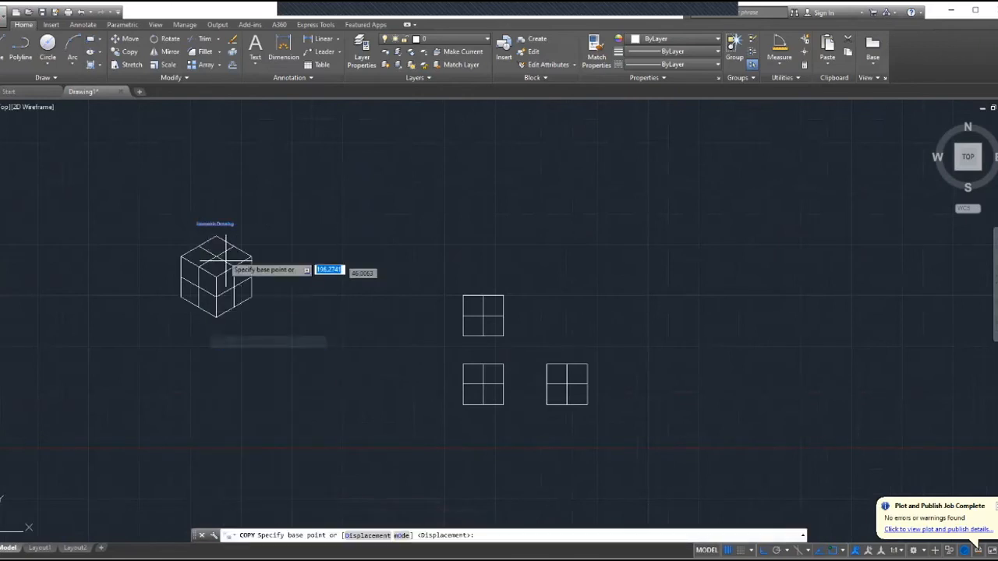
click(215, 221)
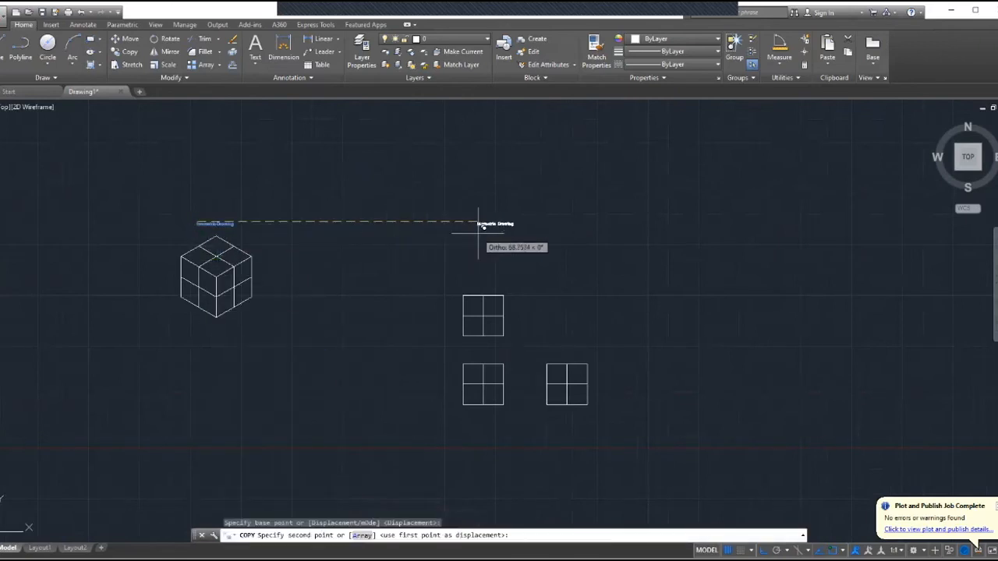
click(506, 224)
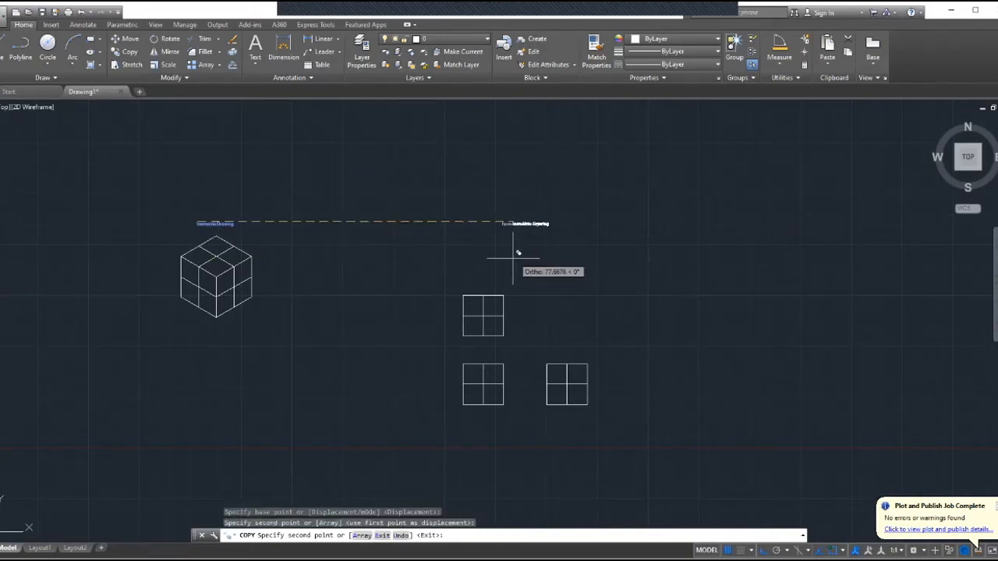
key(Escape)
Change the copied label above the three squares to read "Orthographic Projection"
scroll(519, 234, up, 5)
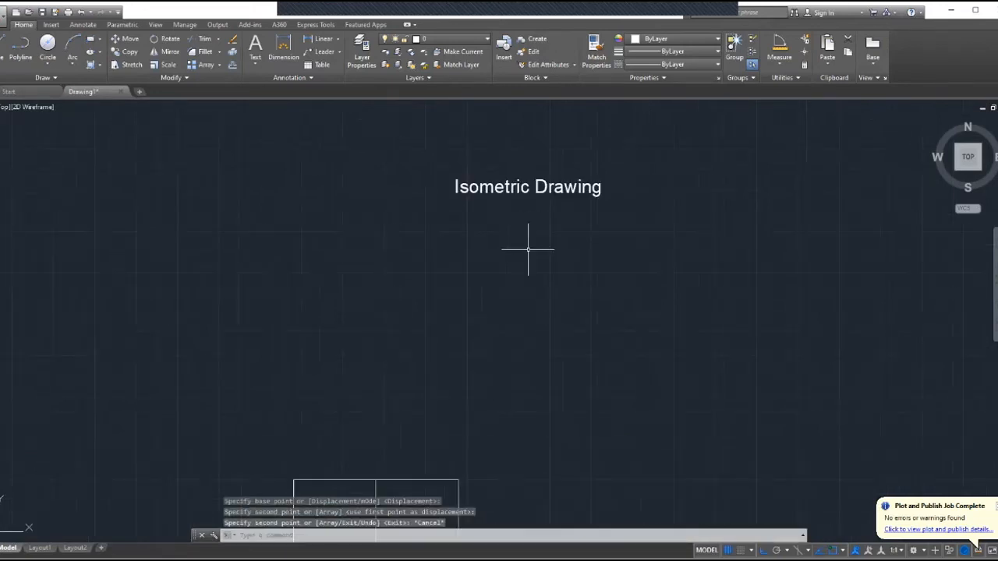
click(526, 200)
click(515, 194)
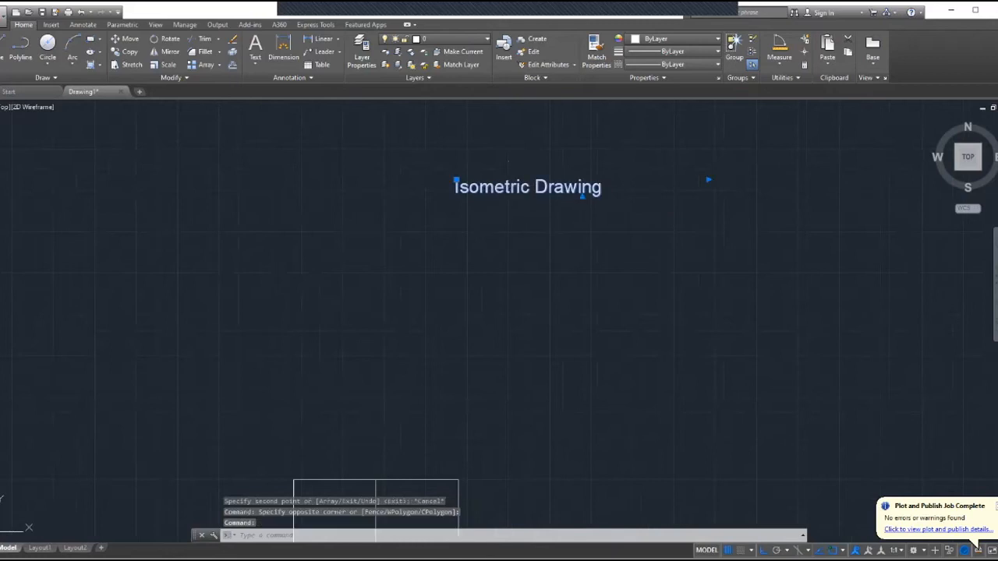
double_click(510, 188)
drag(602, 188, 480, 188)
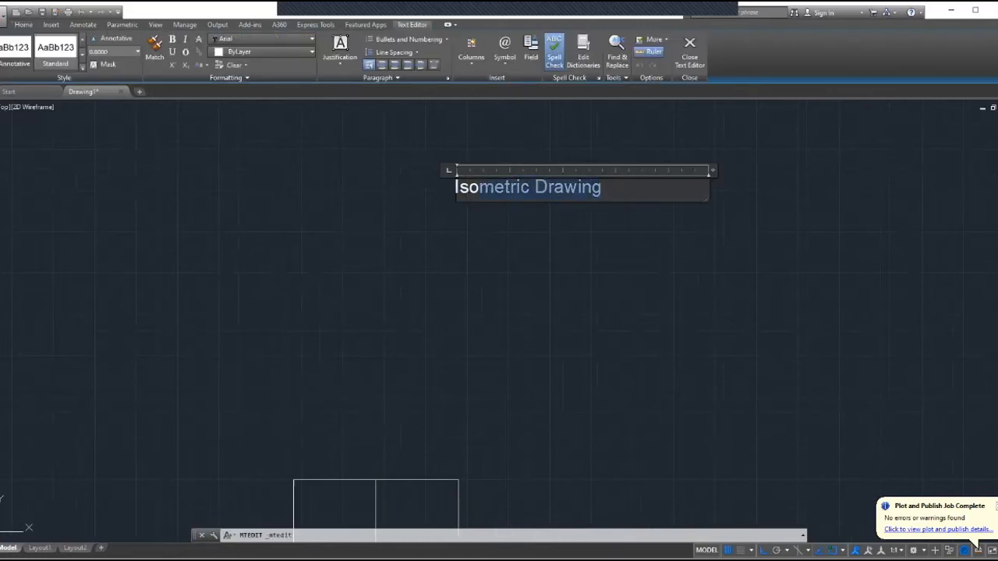
text(Orthographic Projection)
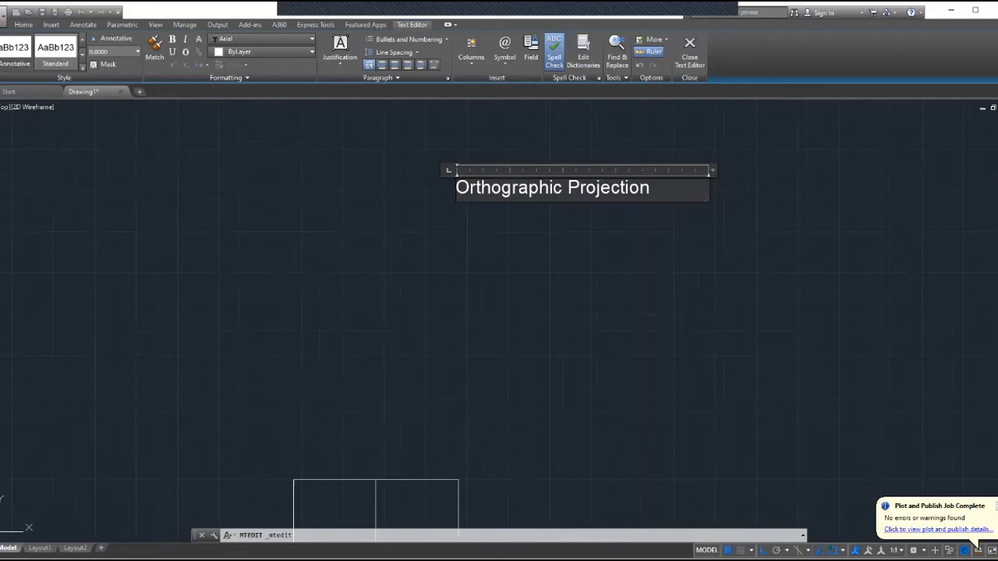
click(601, 327)
Move the three orthographic squares together straight up about 13 units, closer to the "Orthographic Projection" label
scroll(601, 327, down, 6)
mouse_move(638, 386)
mouse_down()
mouse_move(525, 392)
mouse_move(569, 494)
mouse_move(708, 478)
mouse_move(706, 486)
mouse_up()
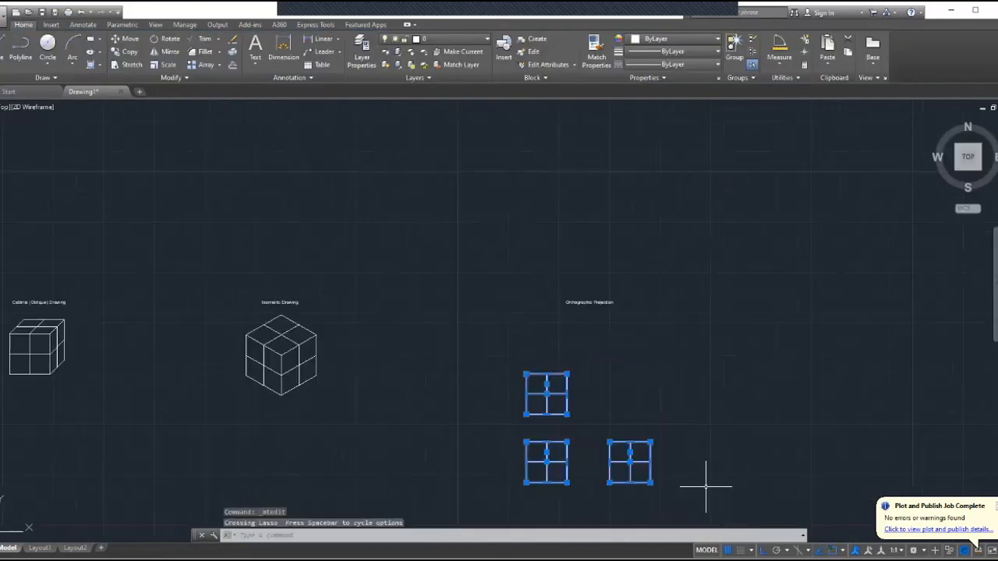
right_click(641, 404)
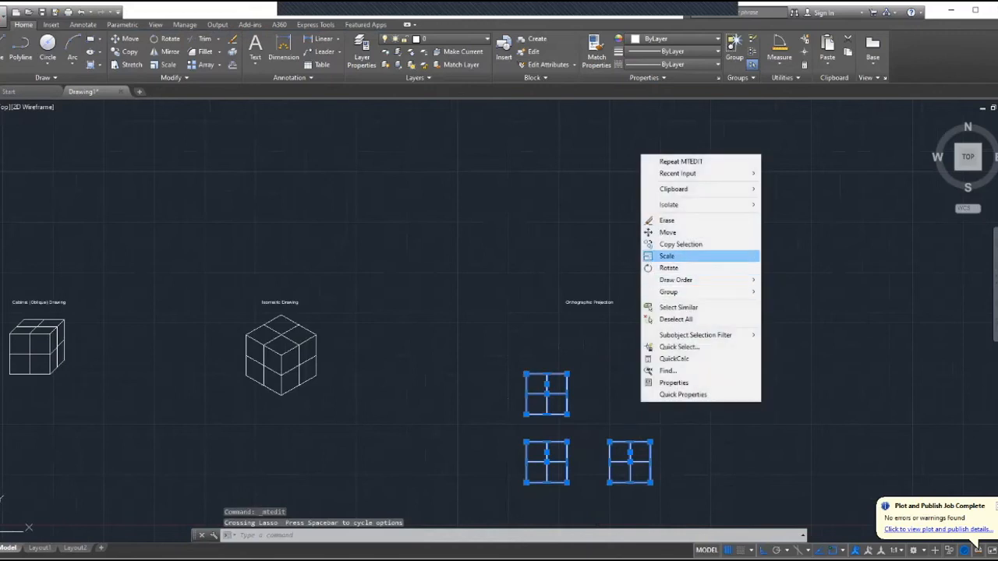
click(668, 233)
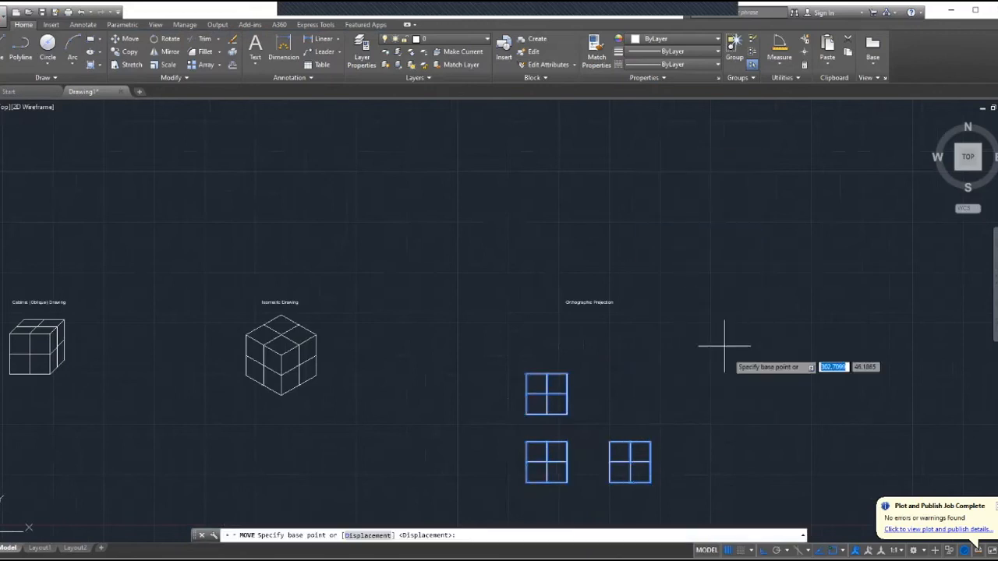
click(630, 462)
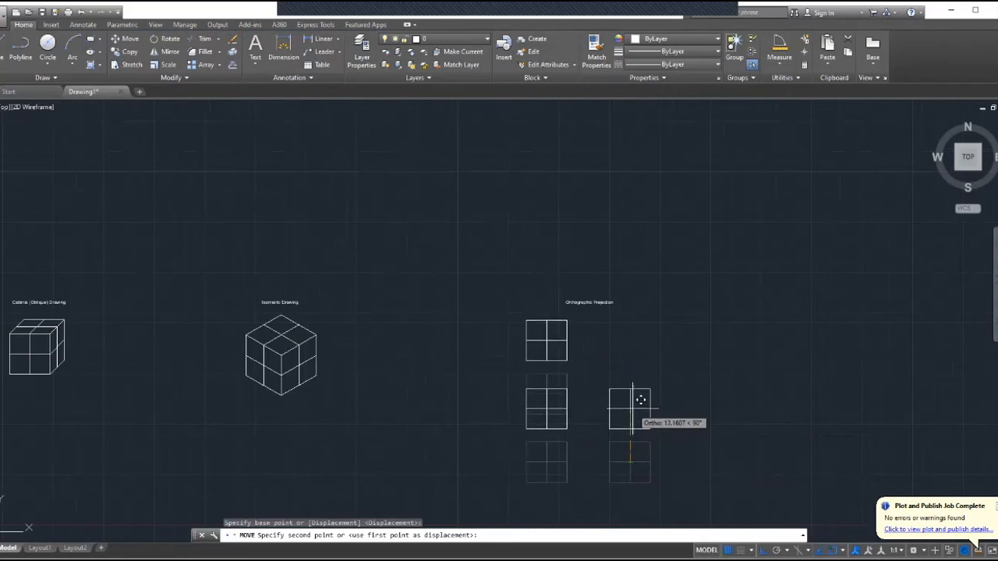
click(641, 397)
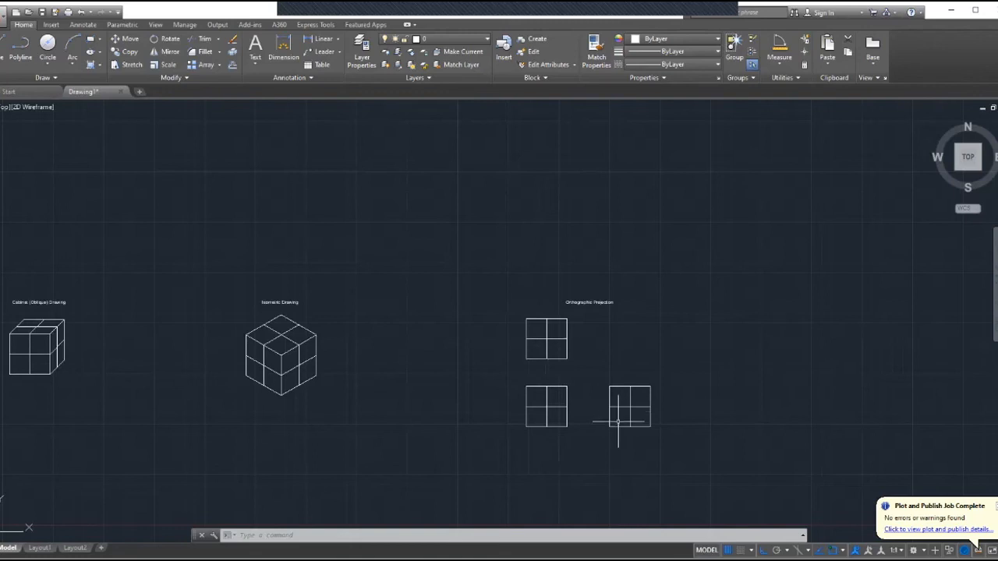
Add a multiline text label reading "Top View" in the gap between the two vertically stacked squares
click(255, 49)
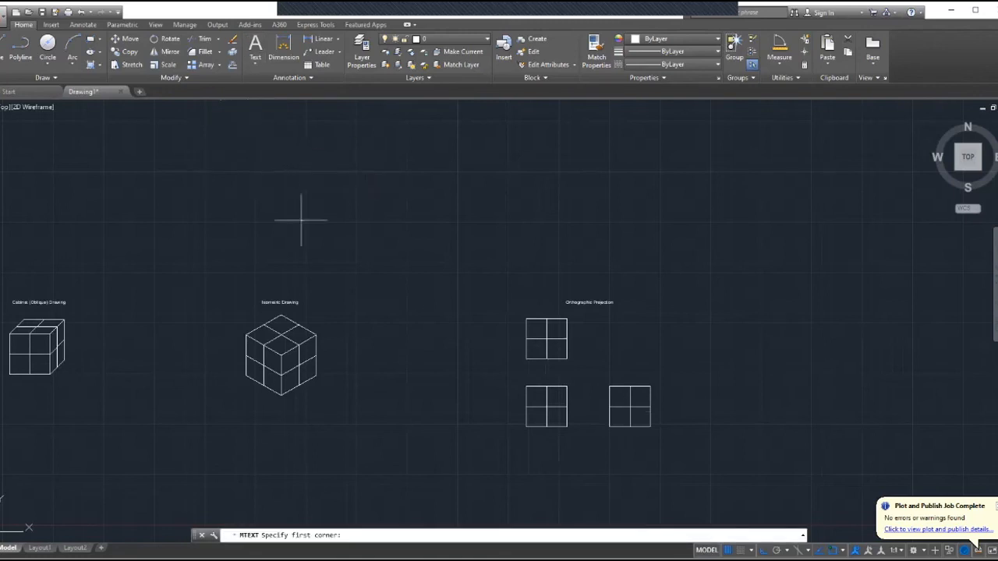
click(536, 371)
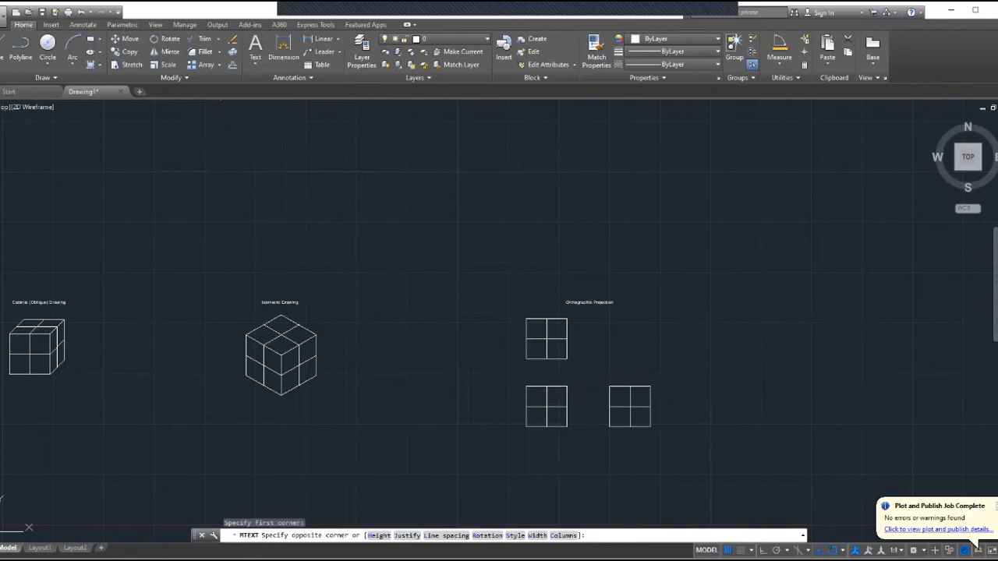
click(918, 381)
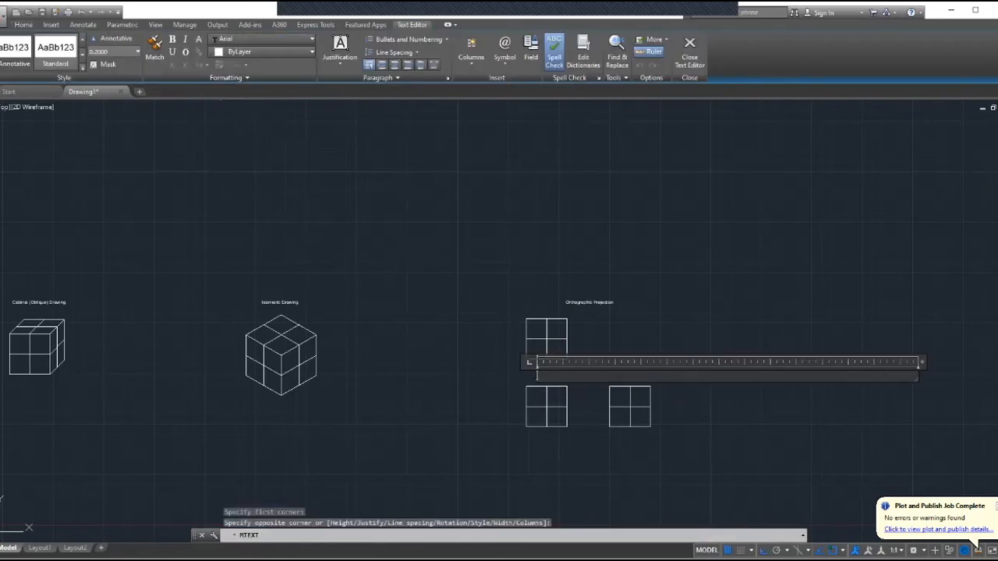
text(Fr)
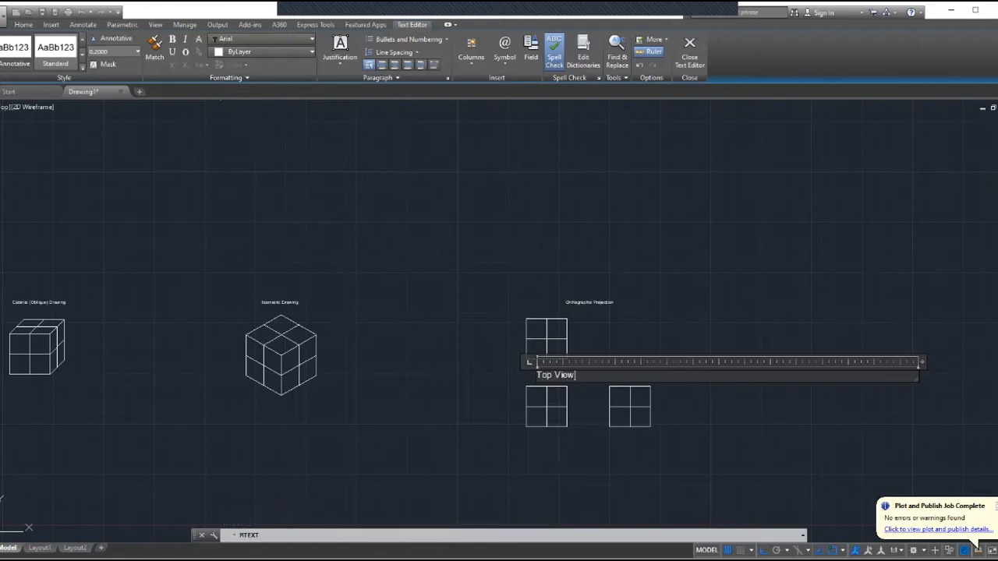
click(638, 327)
Try to set the "Top View" label's text height to 0.5
scroll(549, 382, up, 5)
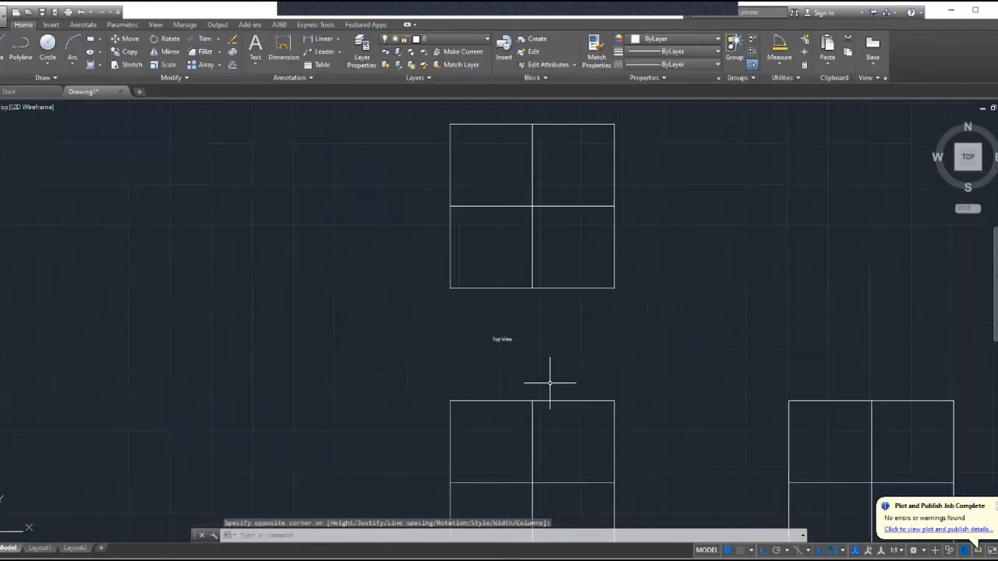
scroll(549, 383, down, 5)
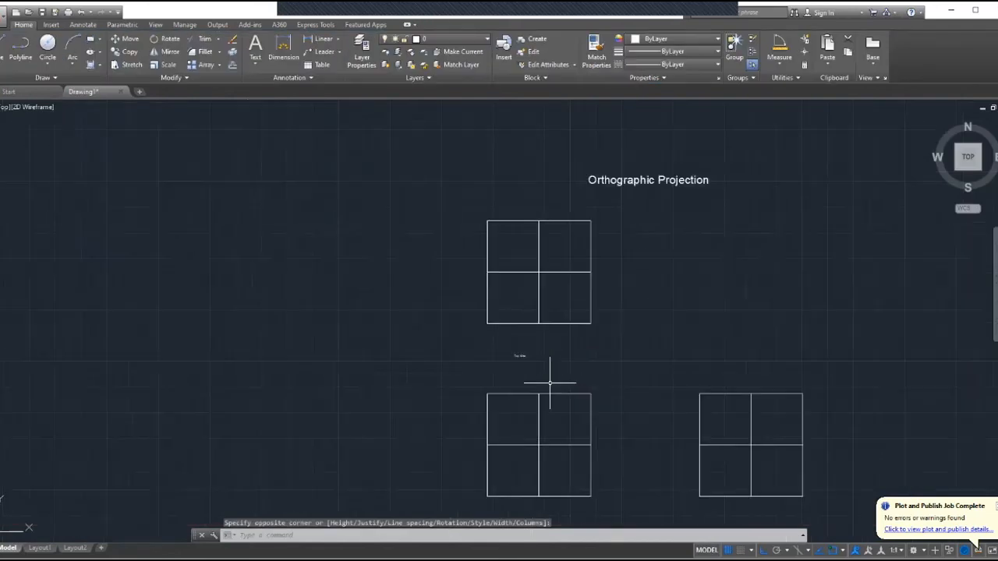
scroll(519, 368, up, 8)
double_click(509, 343)
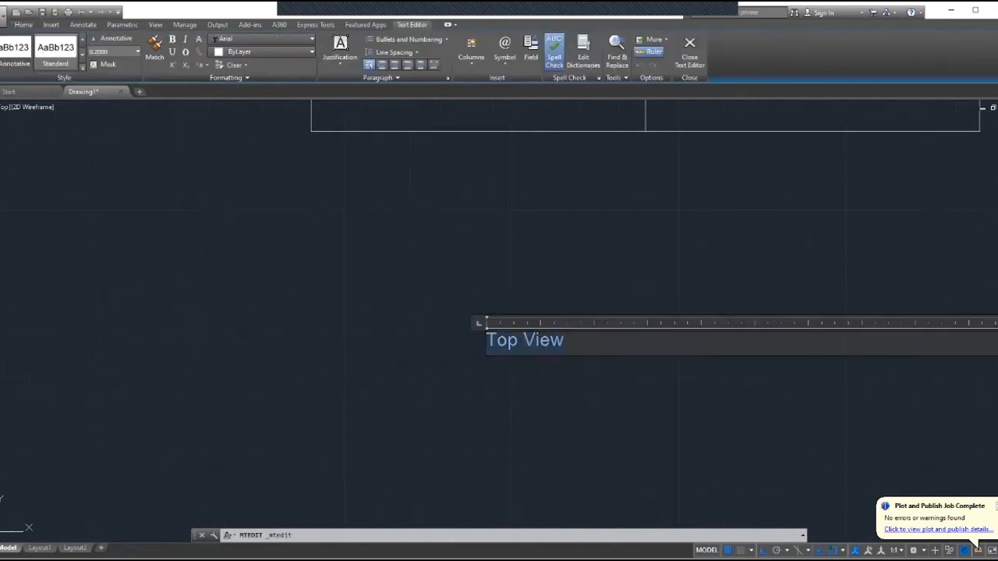
click(138, 51)
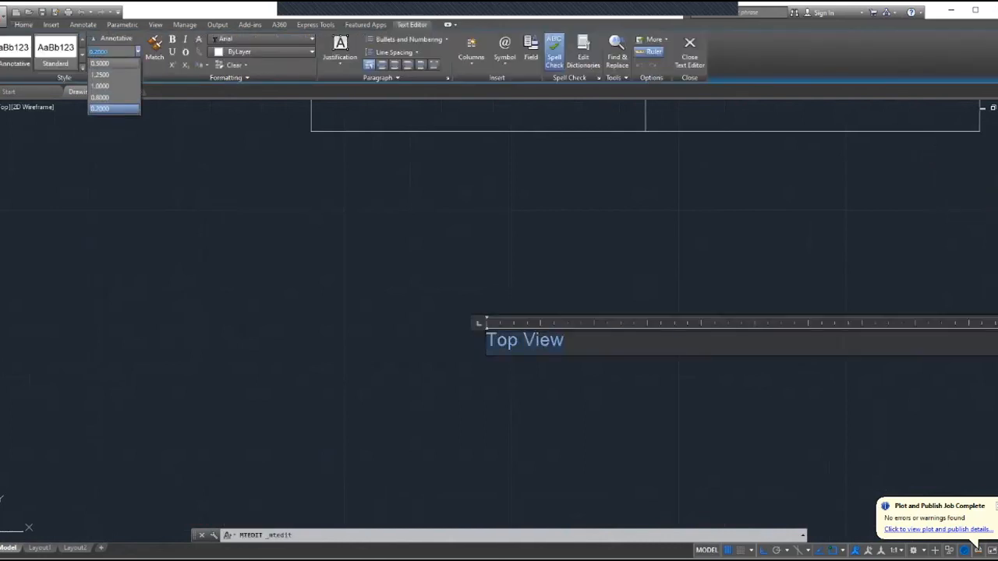
click(100, 63)
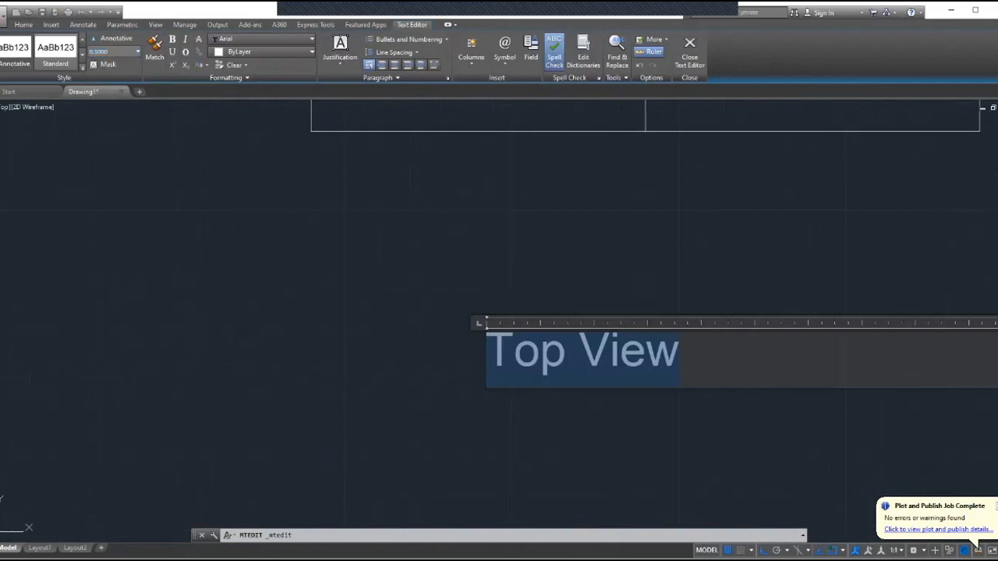
key(Return)
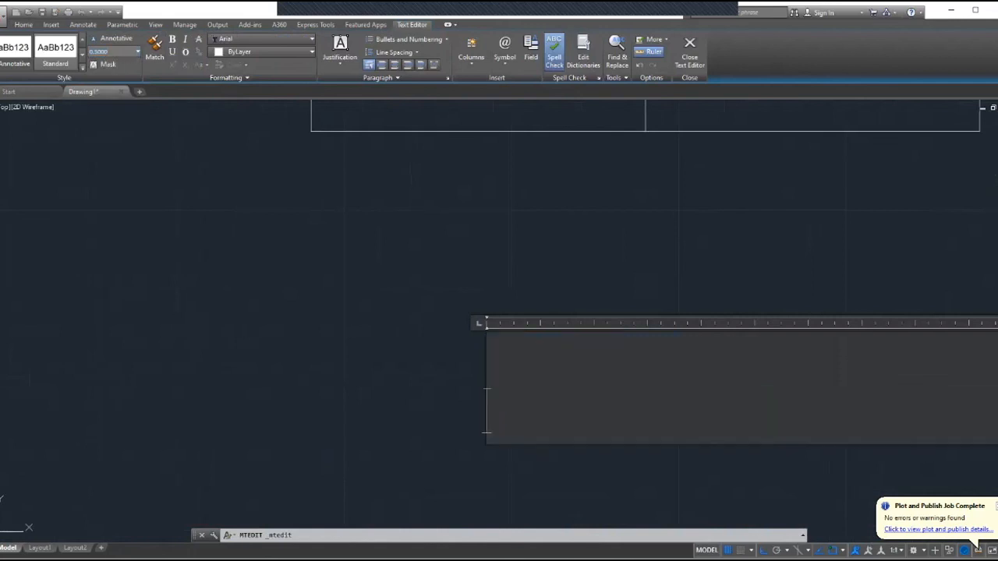
click(326, 296)
Set the text height of the "Top View" label between the stacked squares to 0.5
scroll(506, 361, down, 3)
scroll(507, 362, up, 2)
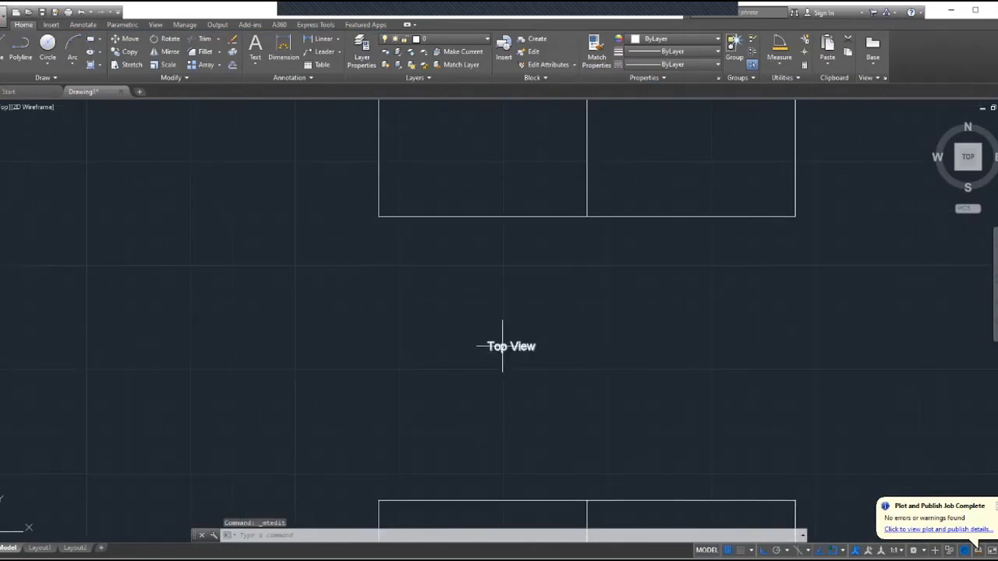
click(501, 353)
double_click(497, 348)
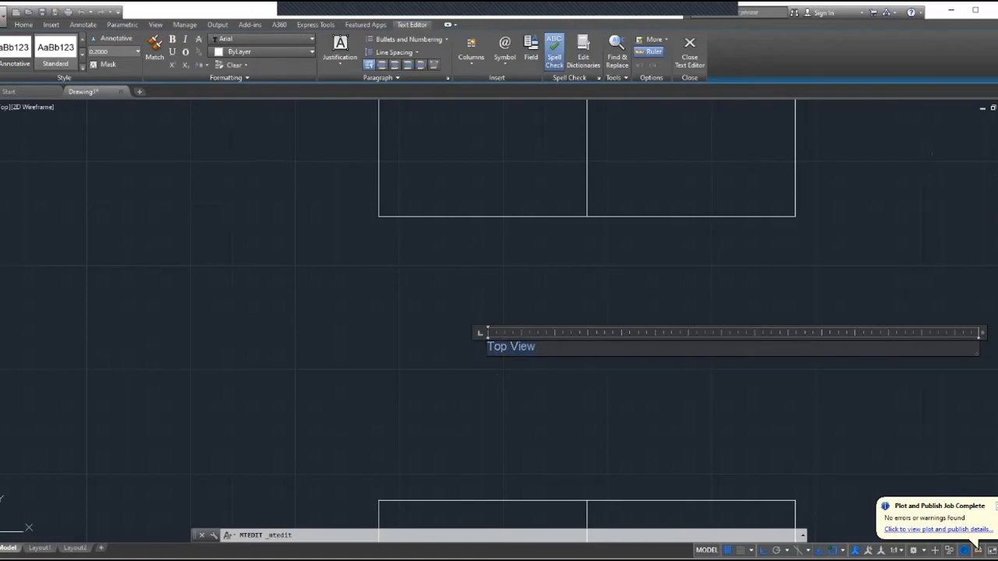
click(138, 51)
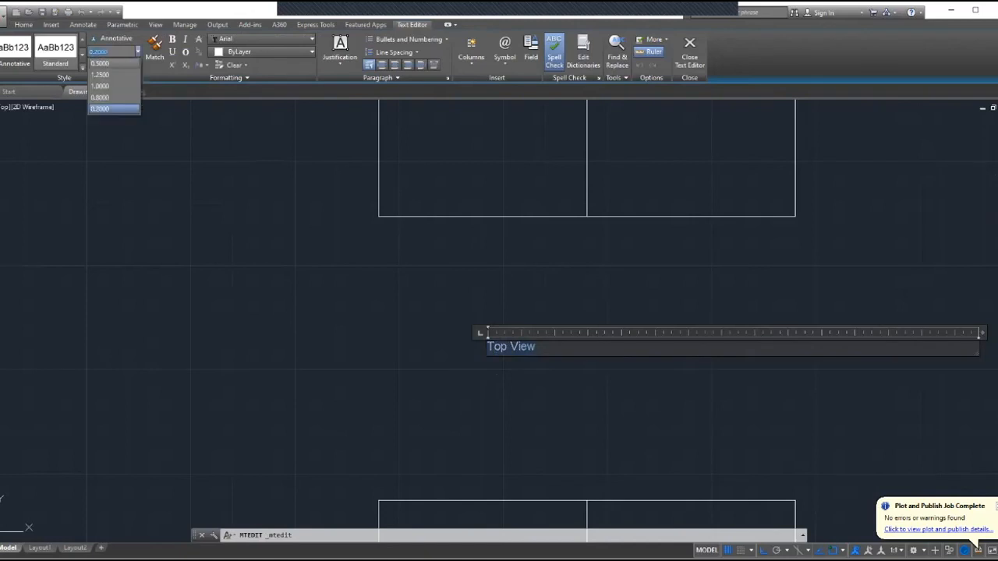
click(100, 63)
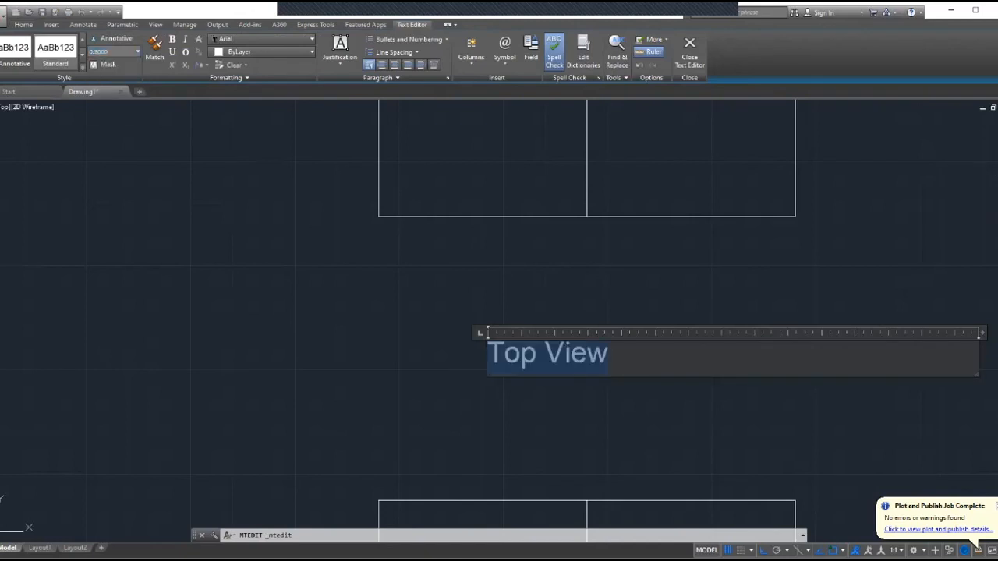
click(265, 276)
scroll(422, 335, down, 3)
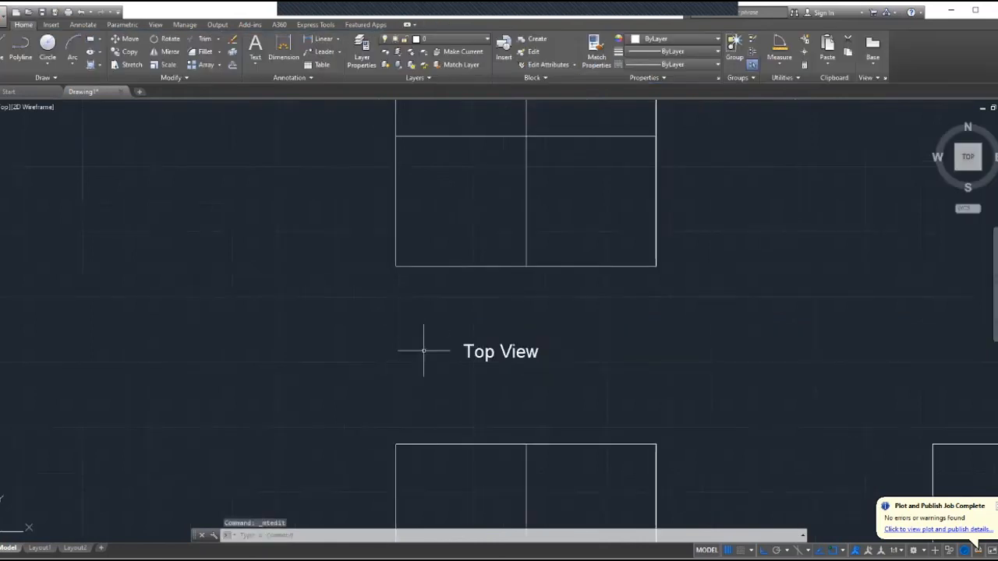
Narrow the "Top View" label's text frame to about 3.5 units so it fits closely around the words
scroll(486, 375, up, 2)
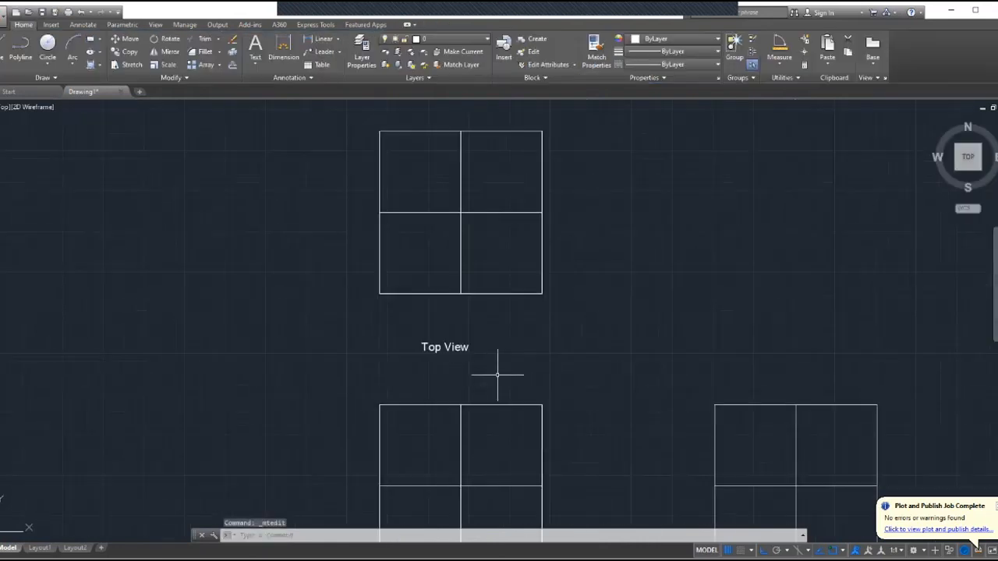
click(454, 348)
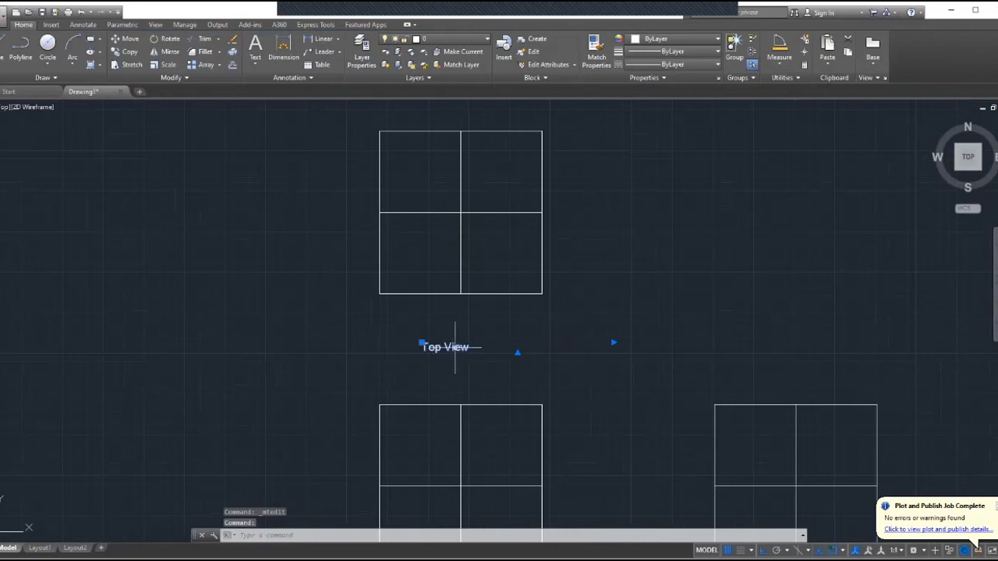
double_click(455, 348)
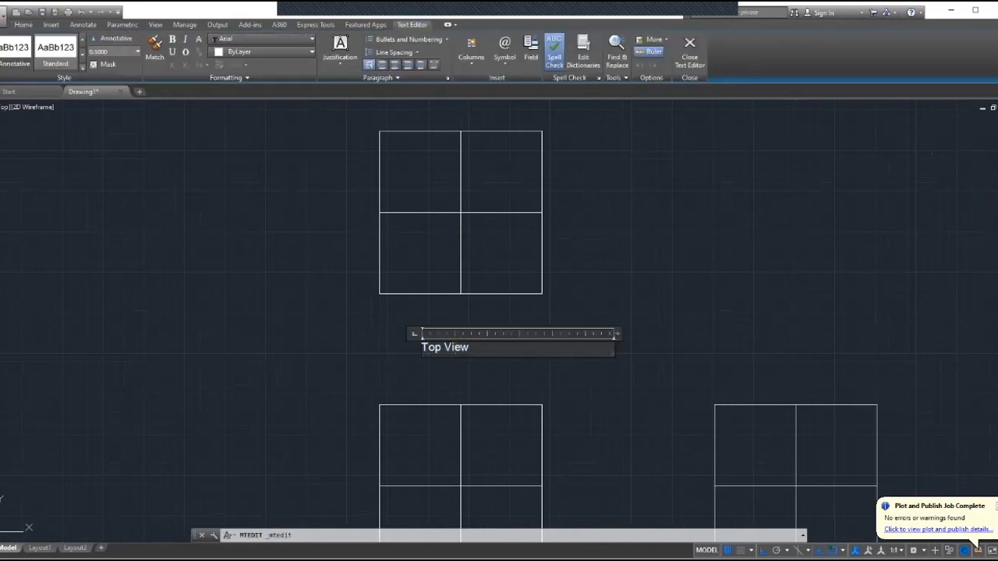
drag(616, 334, 484, 334)
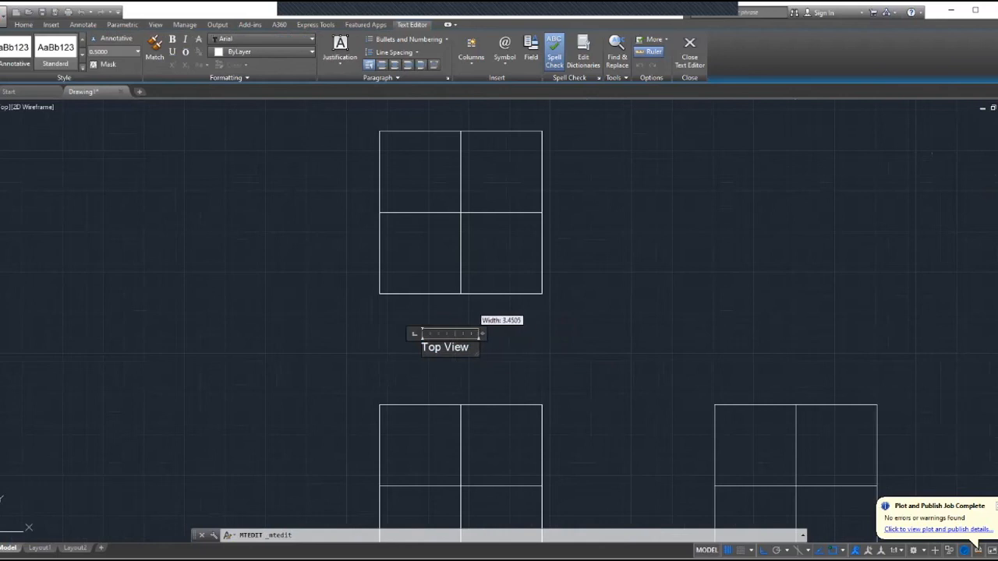
drag(484, 334, 483, 333)
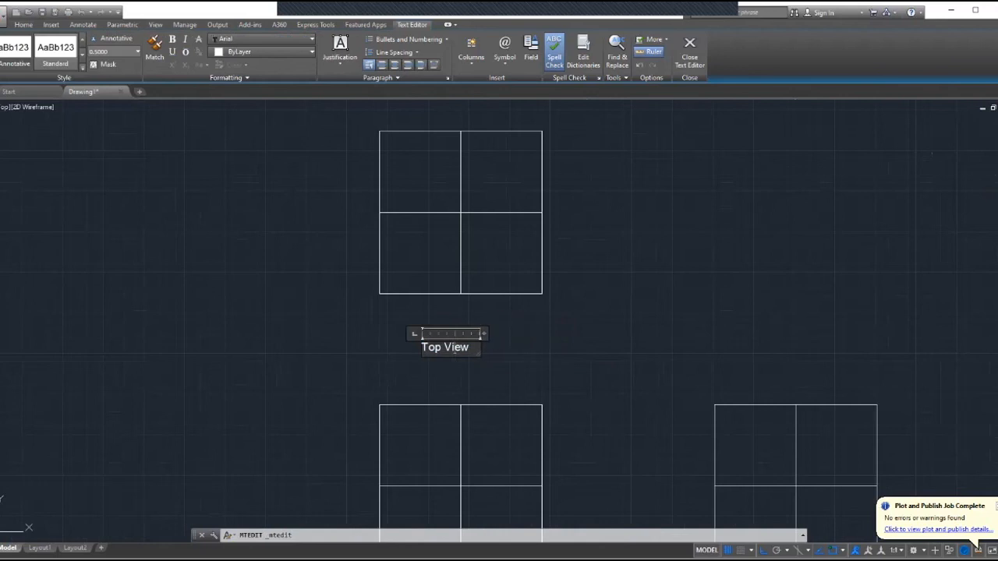
click(486, 367)
Turn off Ortho and move the "Top View" label so it is centred just beneath the upper square
click(445, 345)
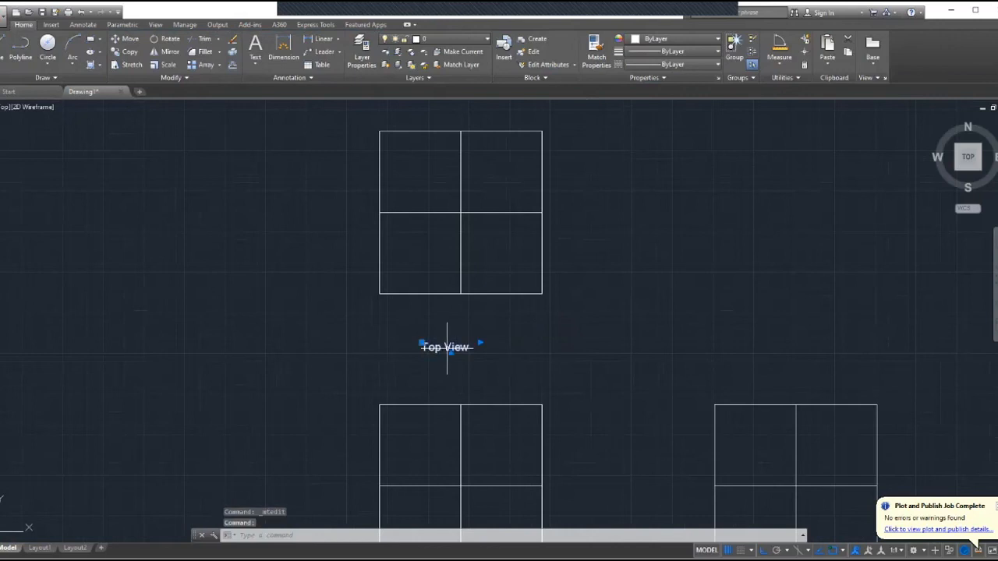
right_click(447, 347)
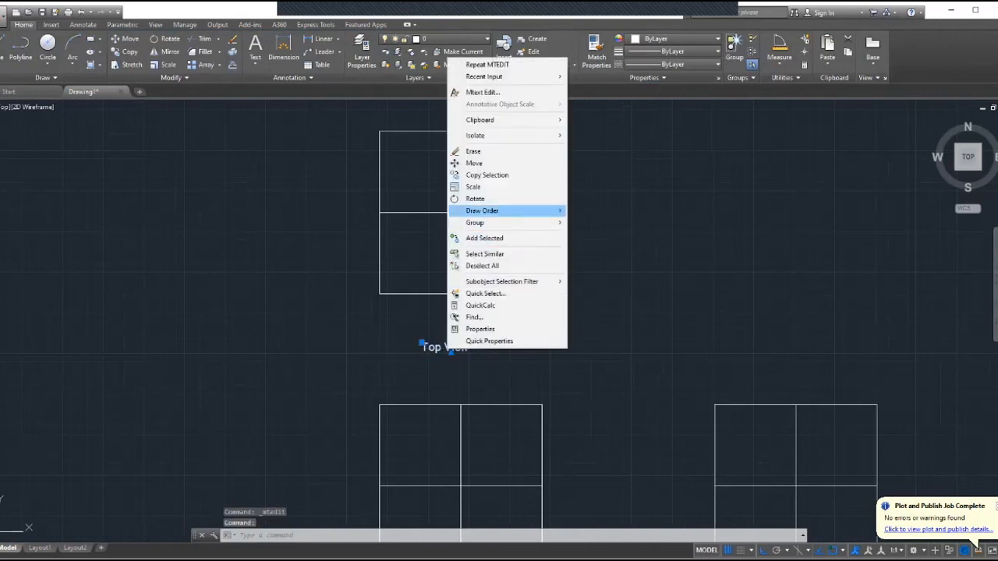
click(474, 163)
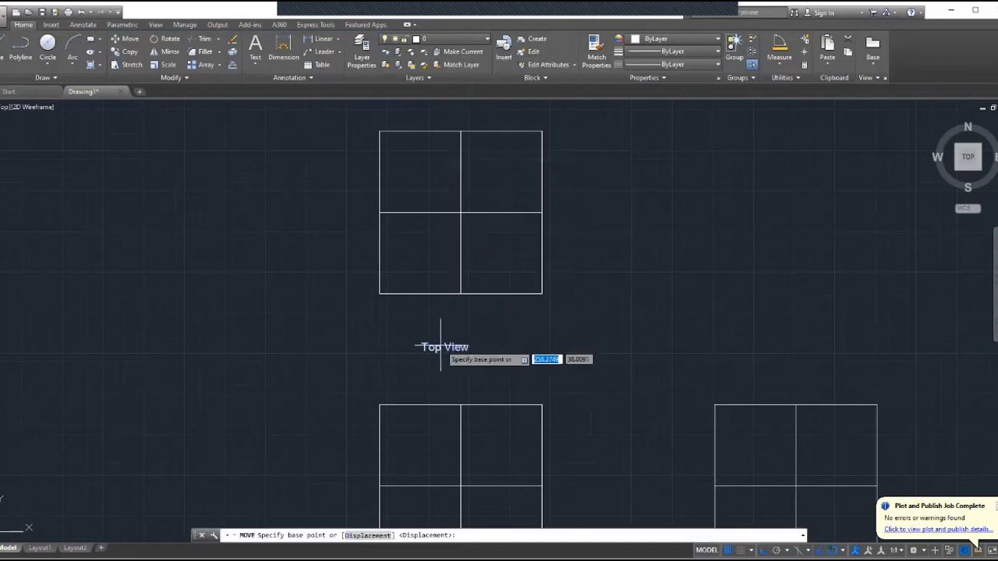
right_click(442, 347)
click(440, 340)
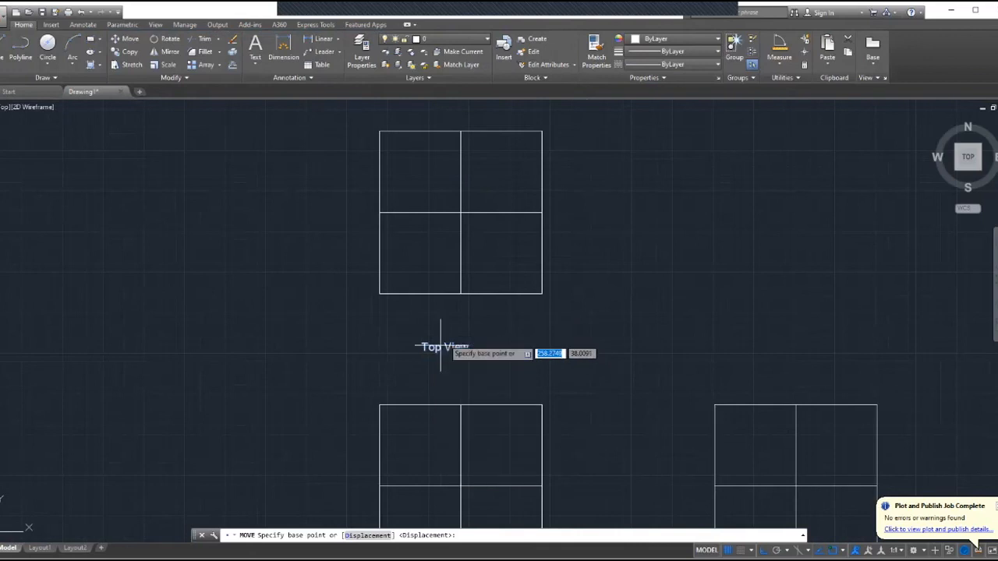
click(444, 338)
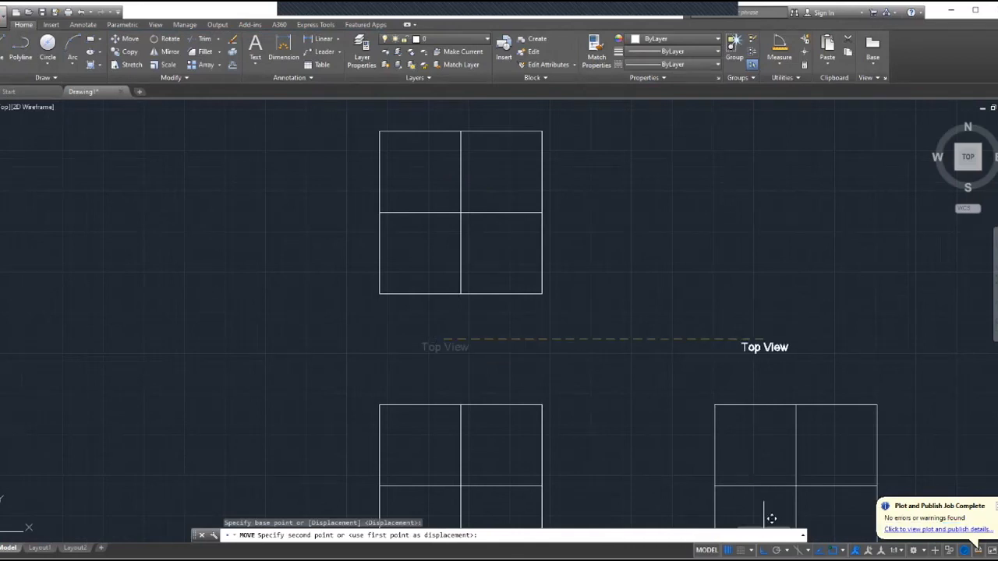
key(F8)
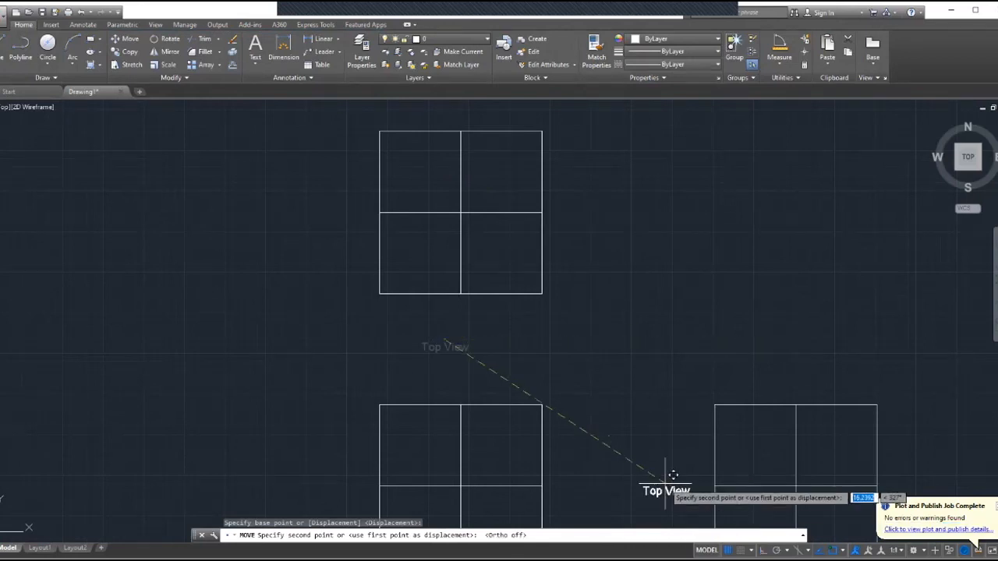
click(469, 303)
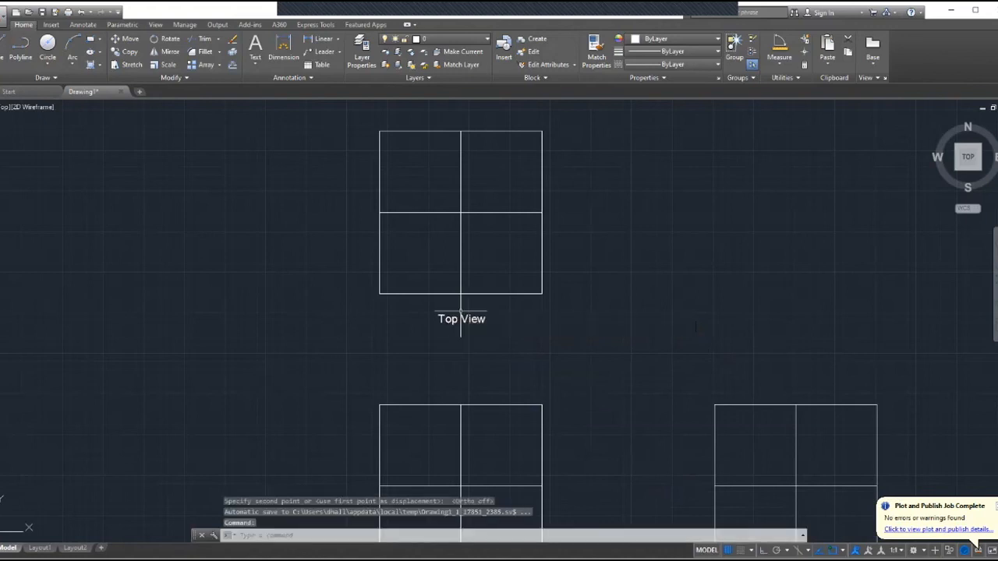
Copy the "Top View" label to just beneath the square below it and just beneath the square at the lower right
scroll(465, 312, down, 4)
scroll(470, 341, up, 4)
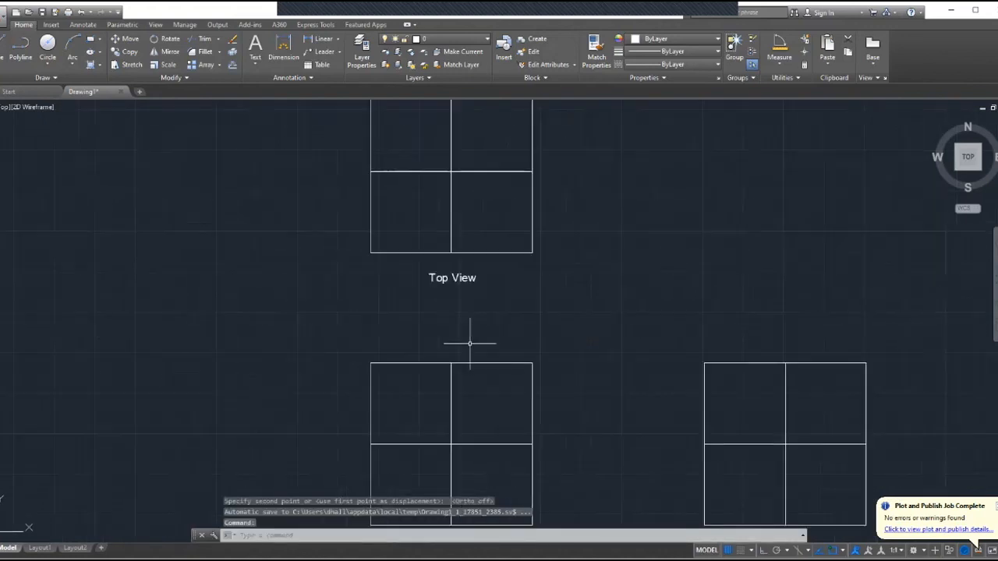
click(449, 277)
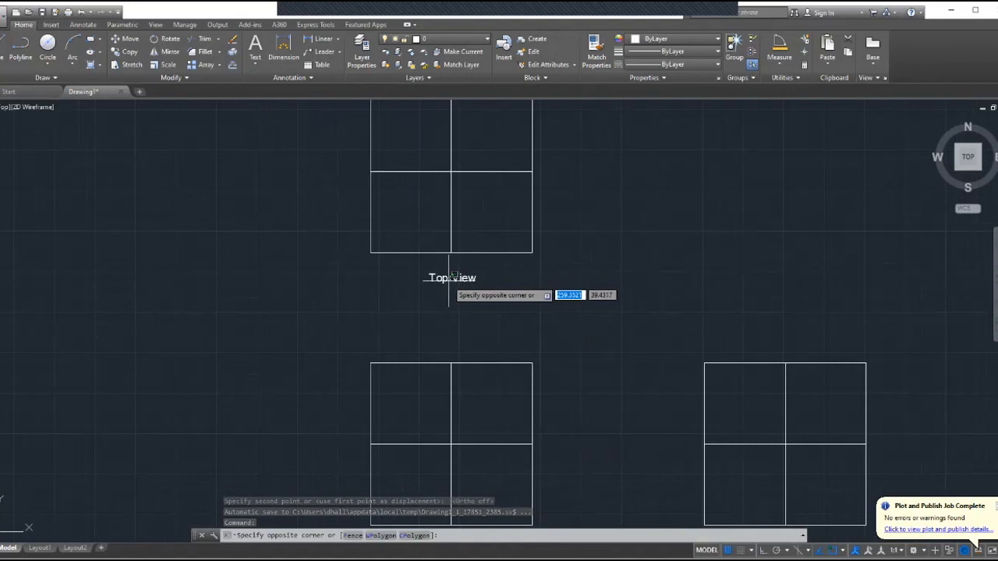
right_click(436, 268)
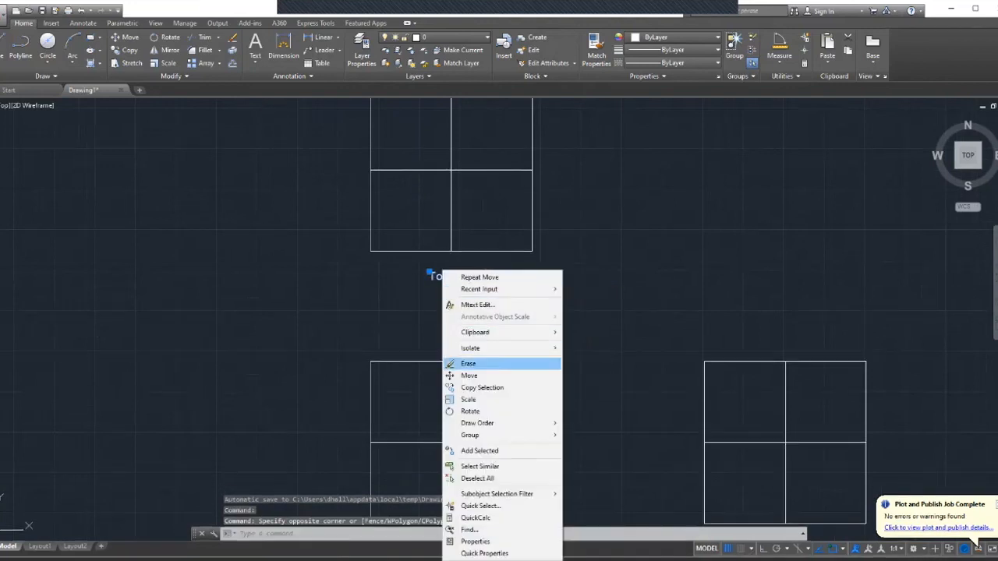
click(468, 385)
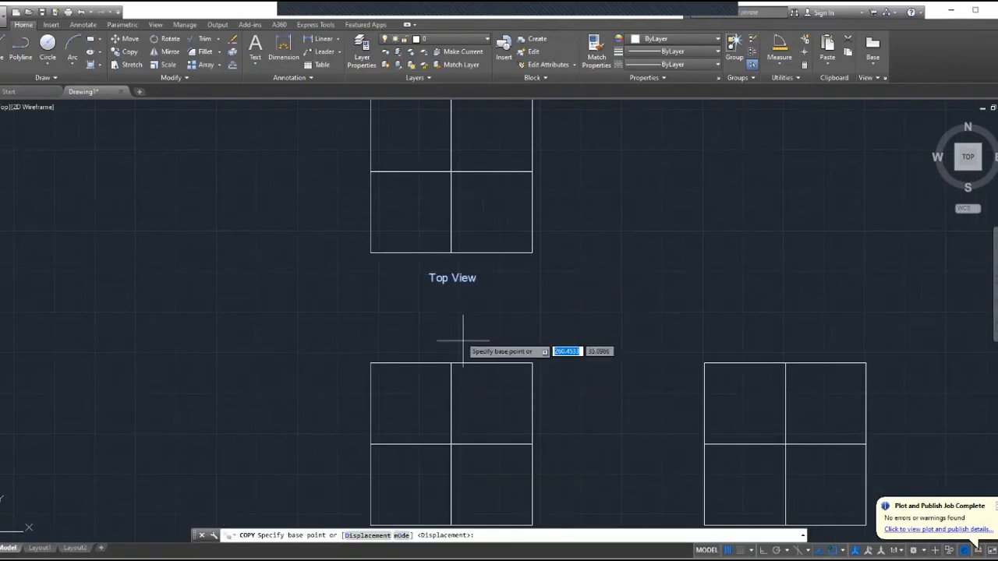
click(451, 278)
scroll(456, 345, down, 5)
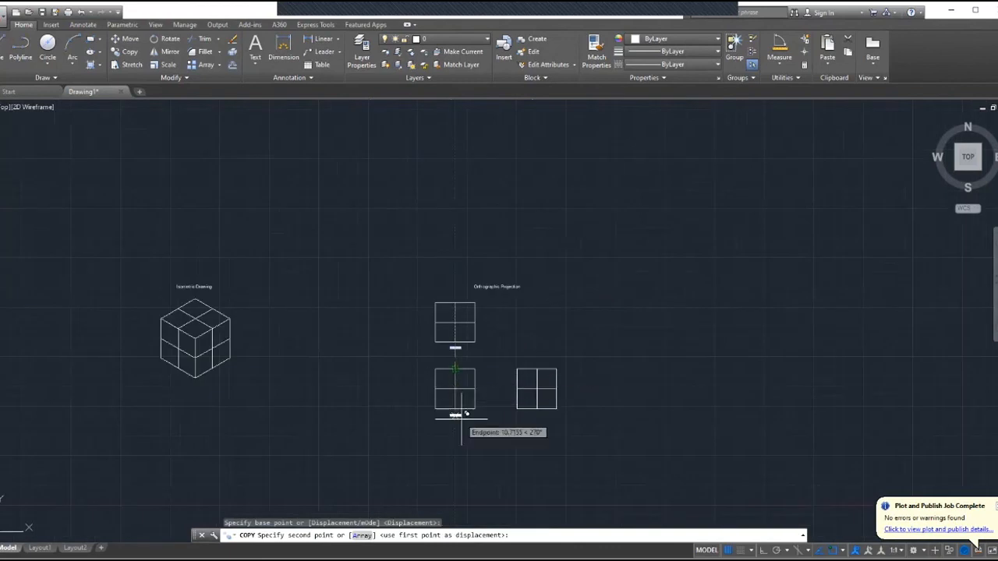
scroll(456, 419, up, 4)
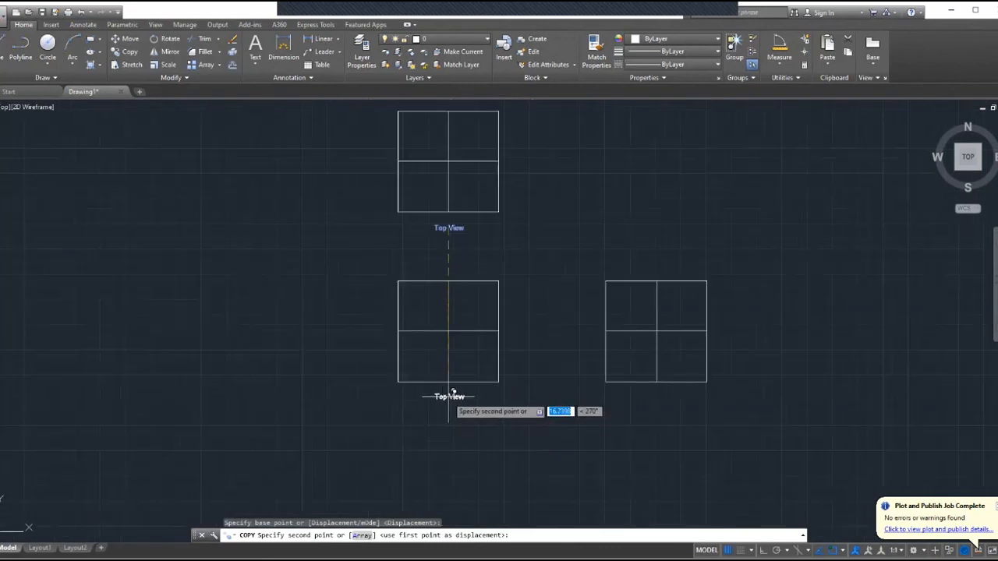
click(452, 392)
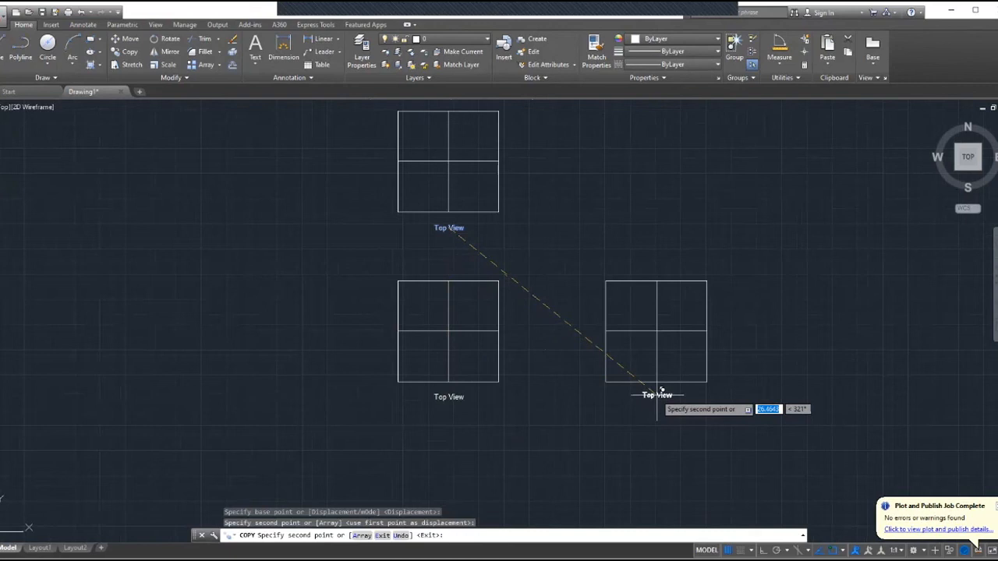
click(661, 390)
key(Escape)
Change the label copy beneath the lower-left square to read "Front View"
scroll(447, 402, up, 6)
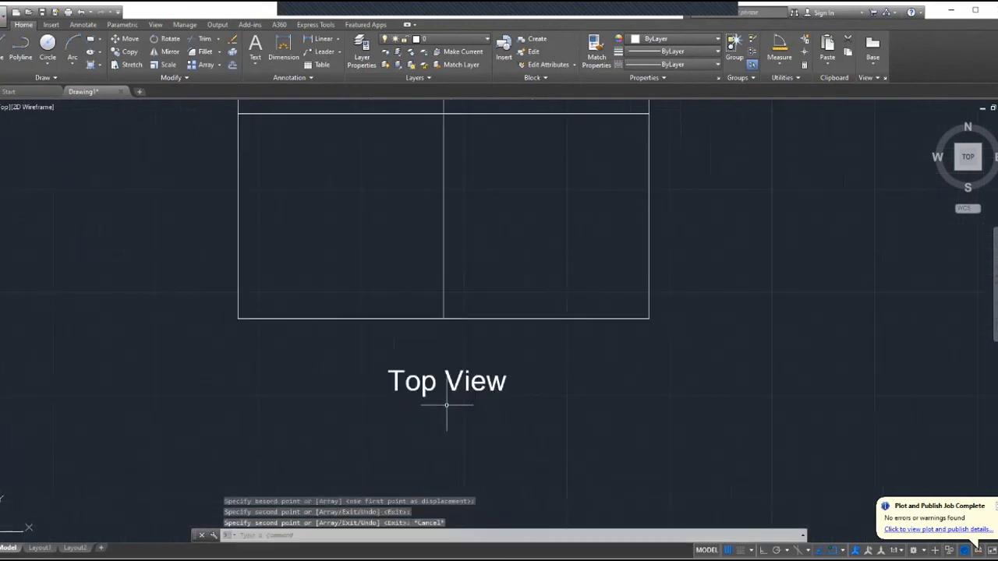
click(425, 382)
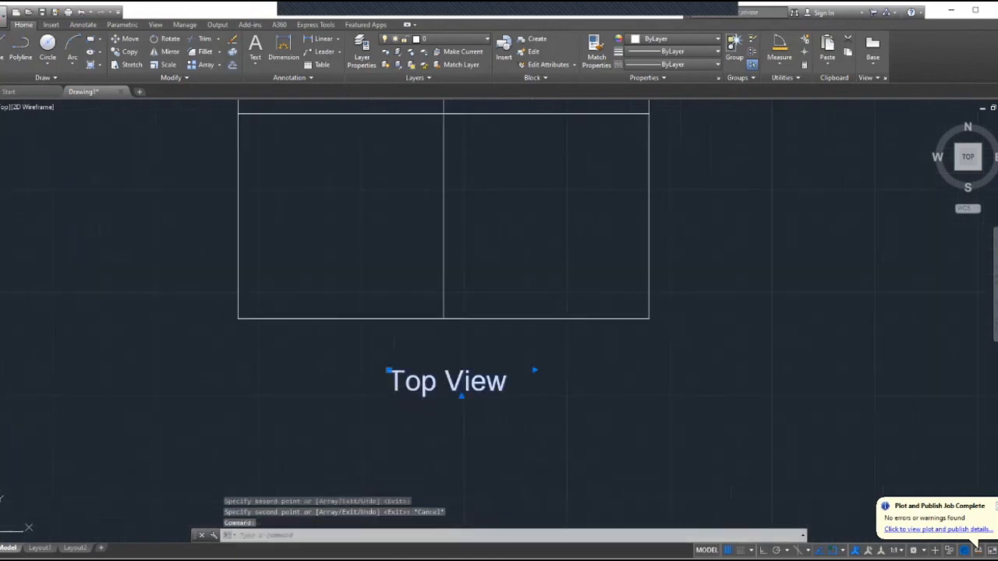
double_click(425, 382)
drag(437, 382, 388, 382)
text(Front)
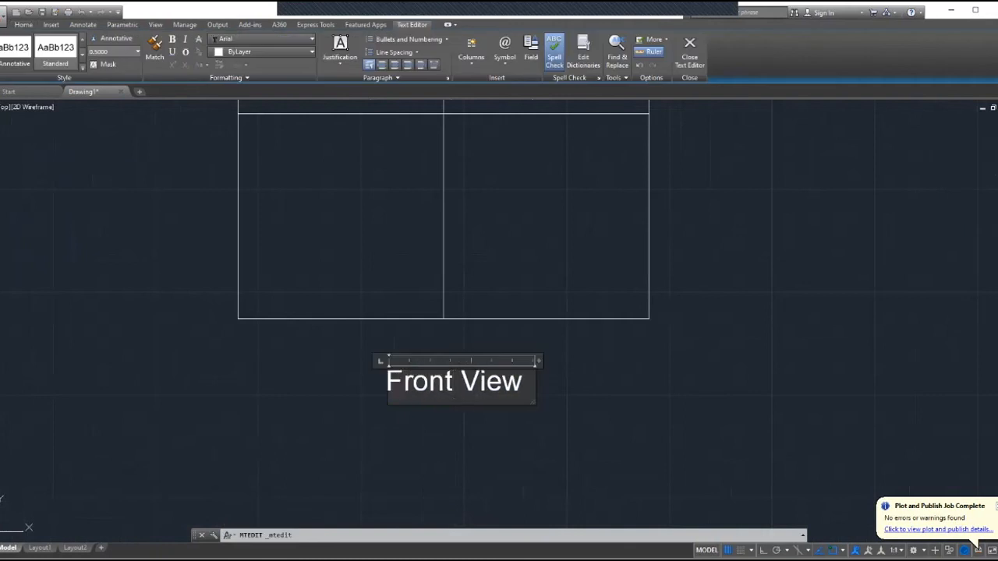
click(446, 435)
Change the label copy beneath the lower-right square to read "Side View"
scroll(445, 434, down, 6)
scroll(616, 421, up, 4)
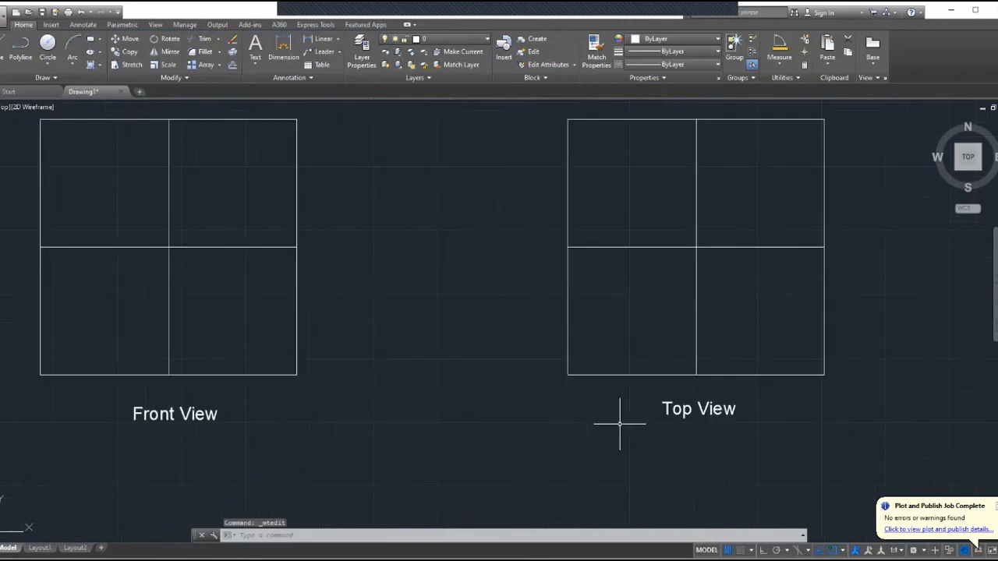
click(689, 411)
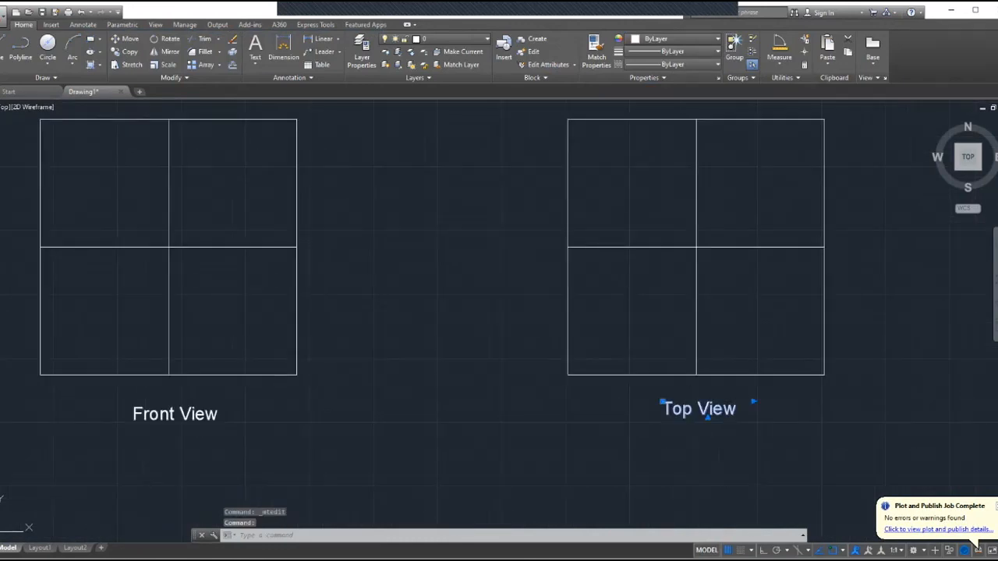
double_click(689, 410)
text(Side)
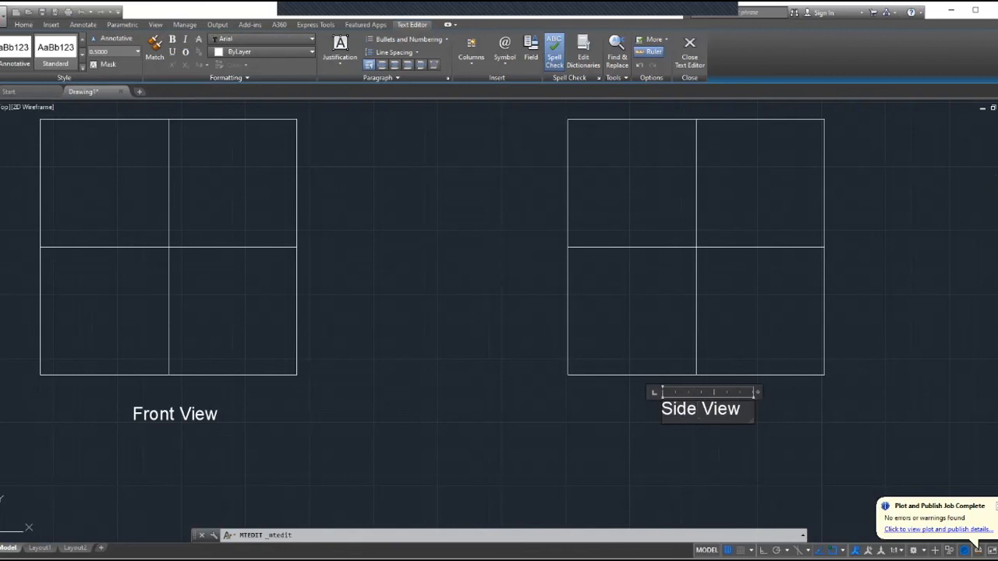
click(439, 423)
Review the perspective, cabinet, isometric and orthographic cube drawings and their labels across the whole drawing
scroll(439, 424, down, 6)
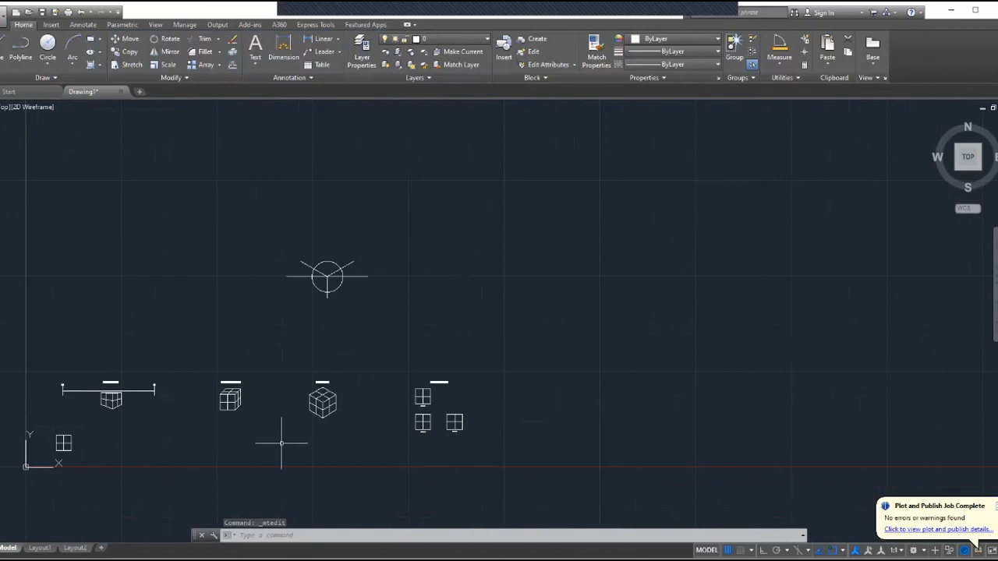
scroll(125, 401, up, 6)
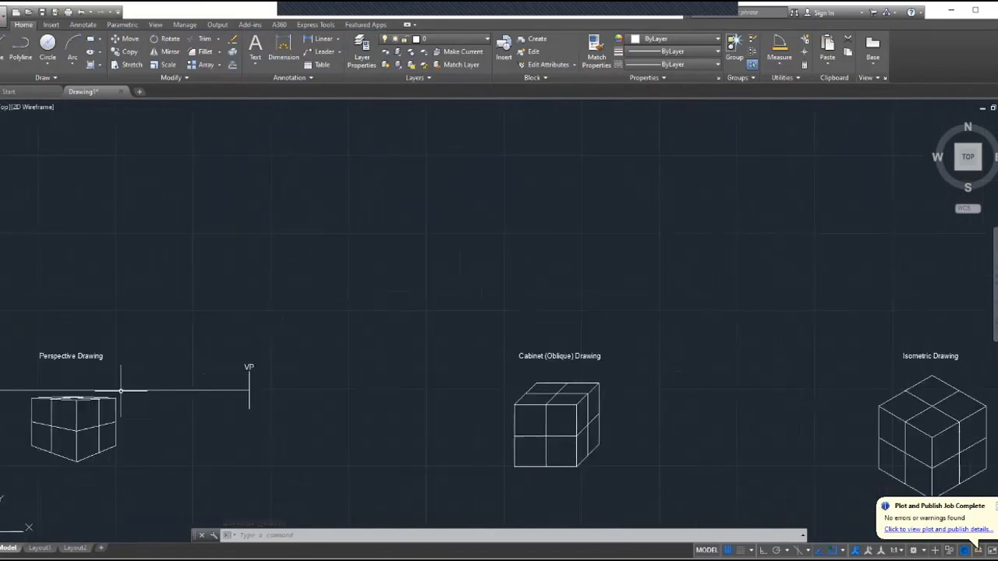
scroll(448, 421, down, 6)
scroll(460, 419, up, 5)
scroll(535, 408, down, 5)
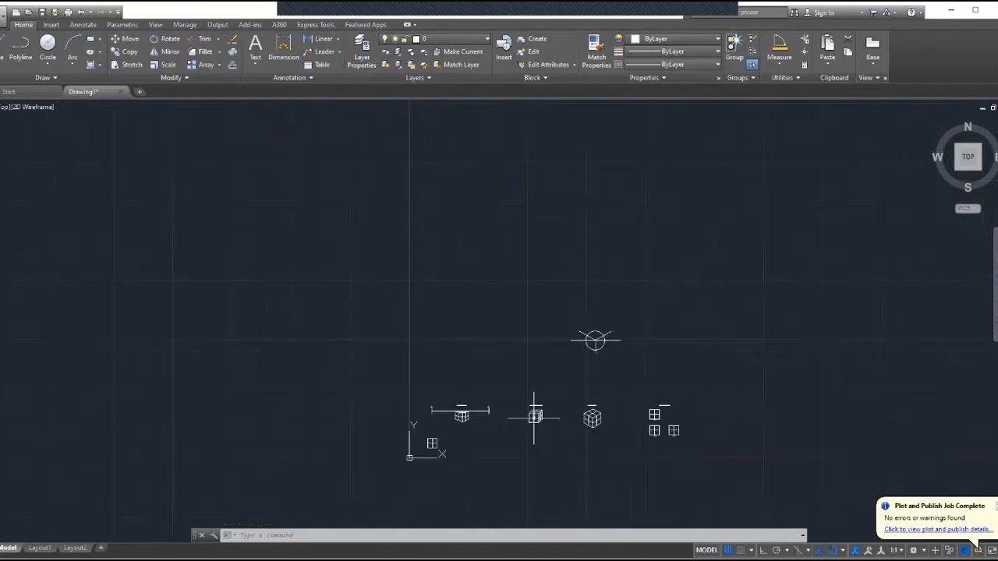
scroll(546, 405, up, 5)
scroll(623, 409, down, 6)
scroll(671, 417, up, 4)
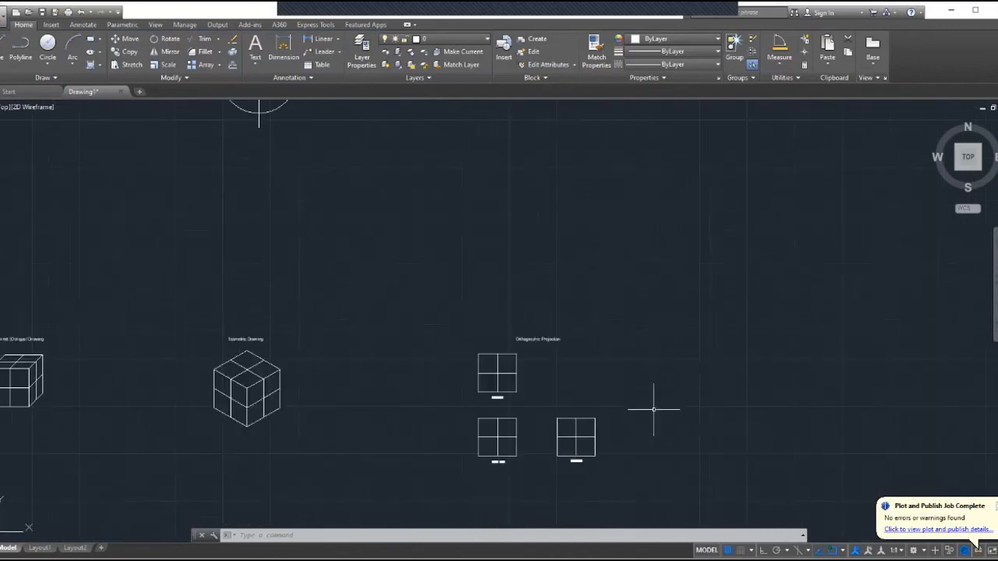
scroll(583, 398, up, 3)
scroll(545, 381, down, 5)
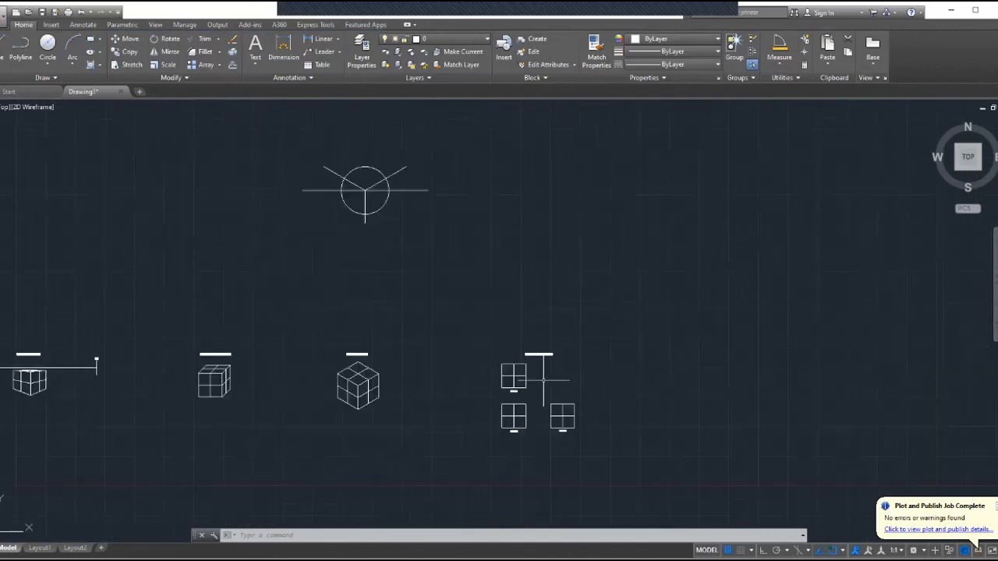